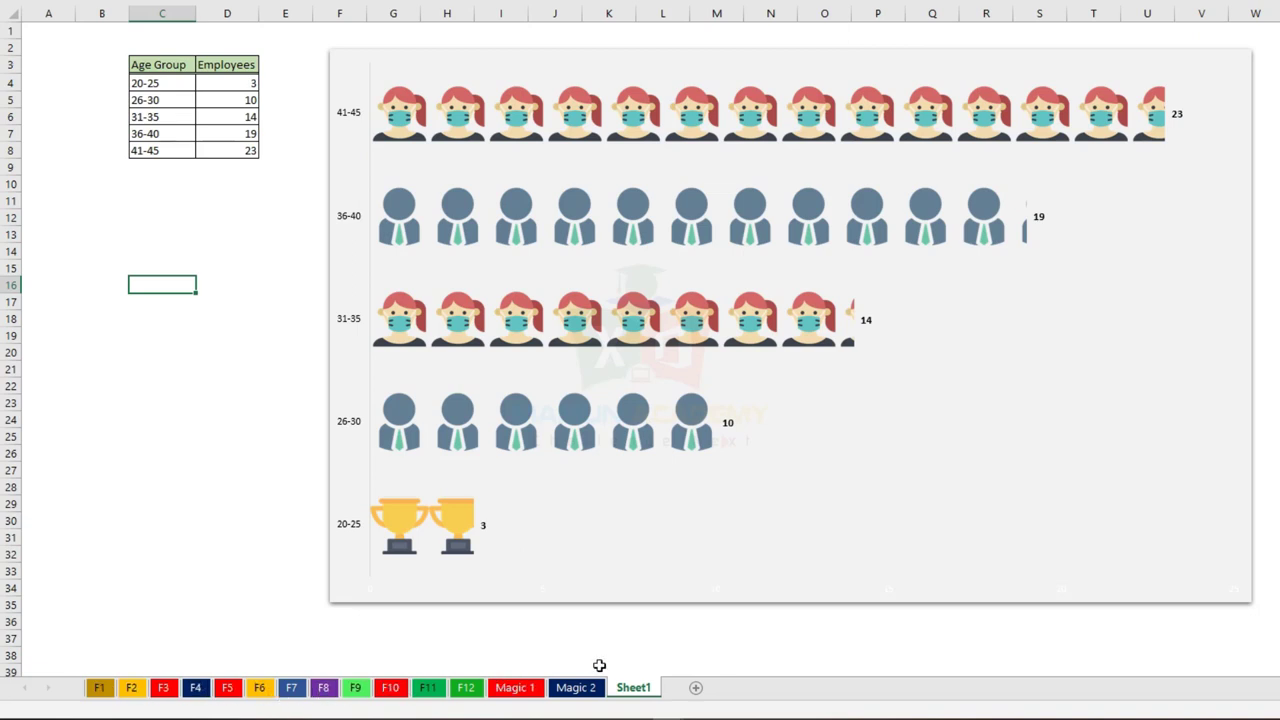
Step: Recalculate the RANDBETWEEN employee counts with F9 until they read 2, 7, 11, 19 and 20
key("F9")
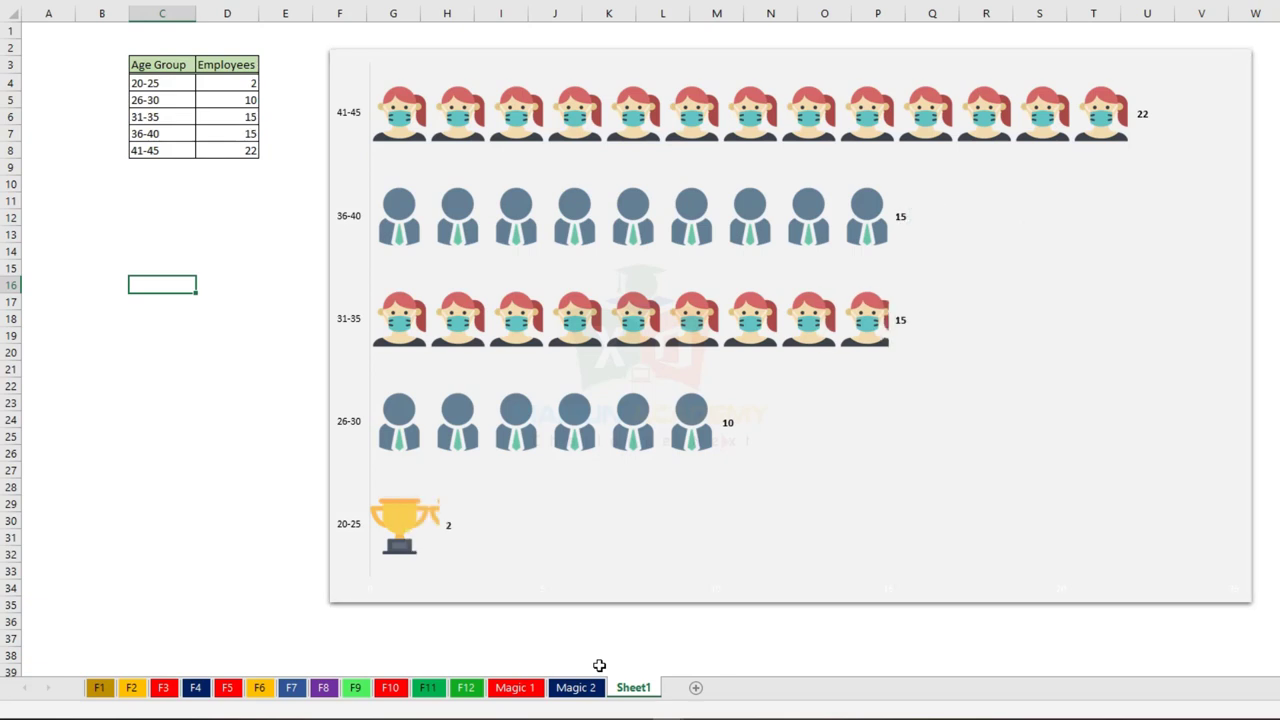
key("F9")
key("F9")
key("F9")
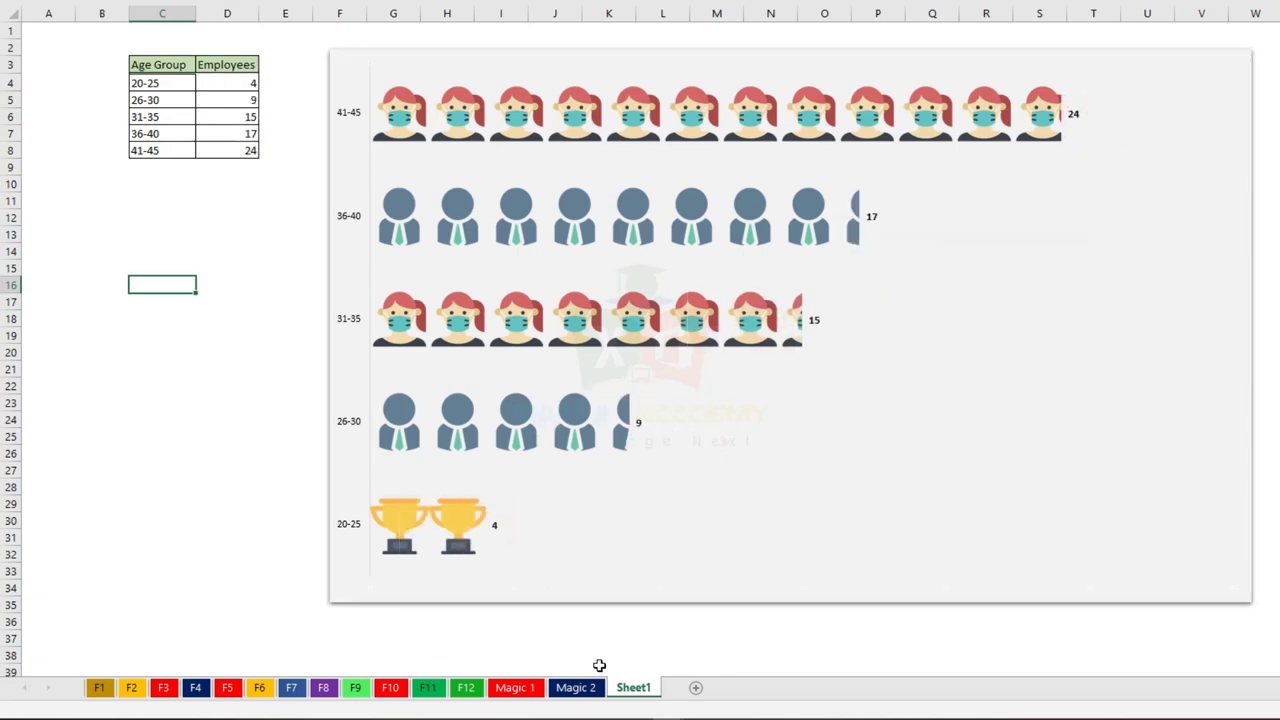
key("F9")
key("F9")
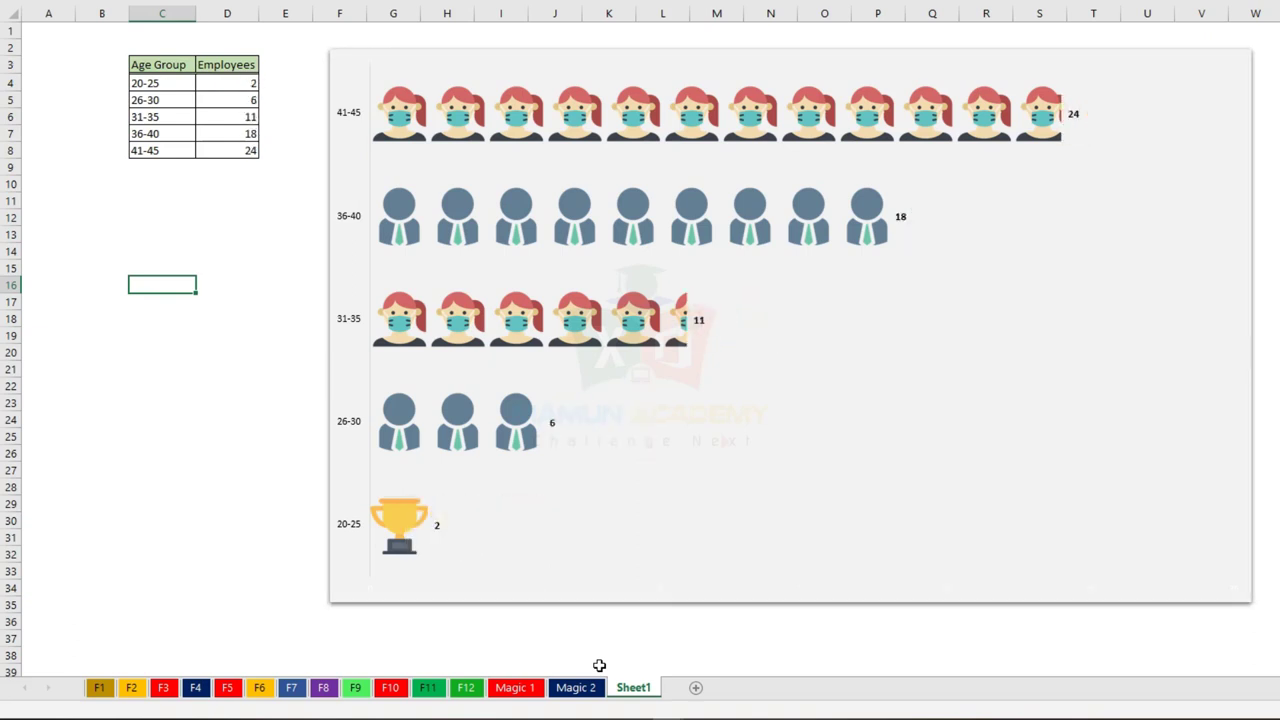
key("F9")
key("F9")
key("F9")
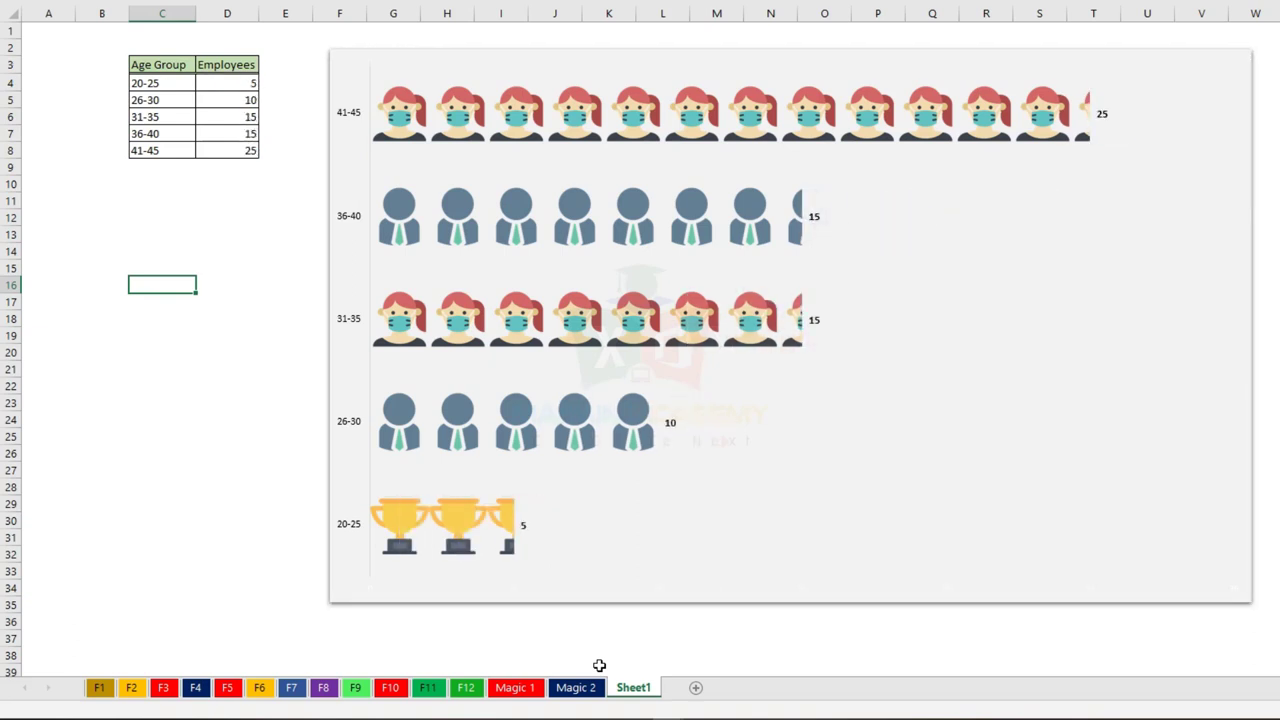
key("F9")
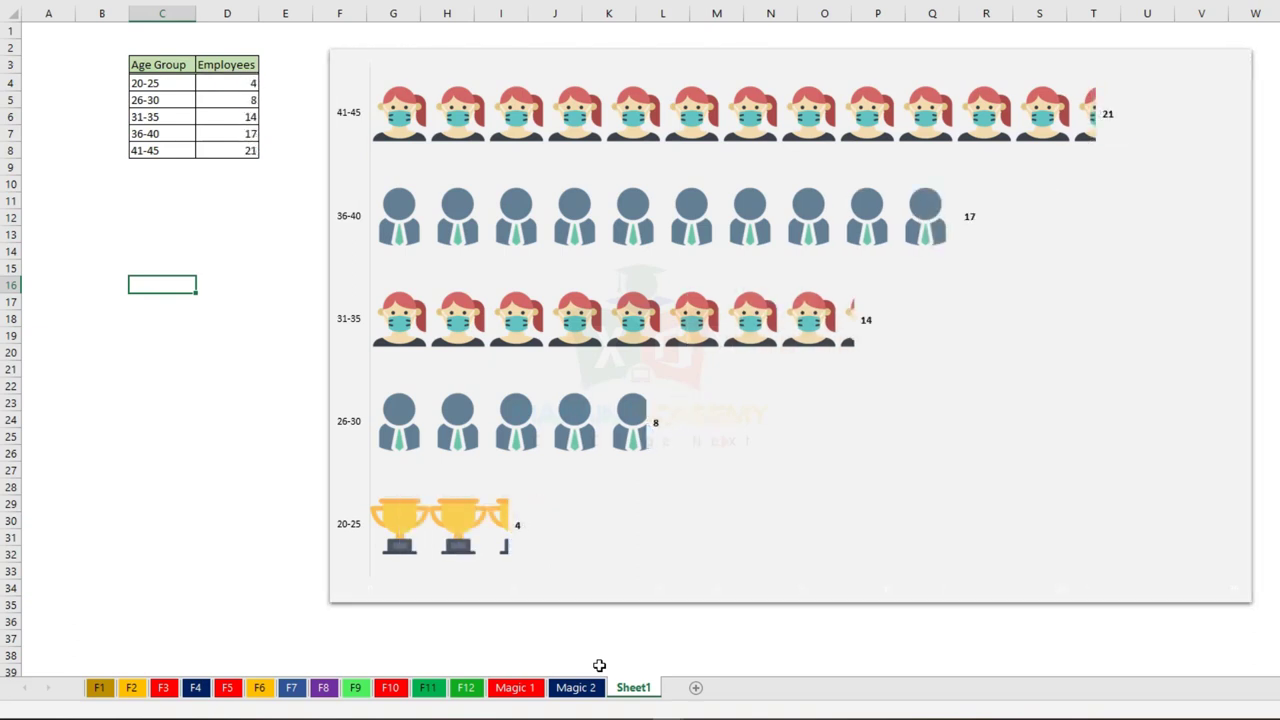
key("F9")
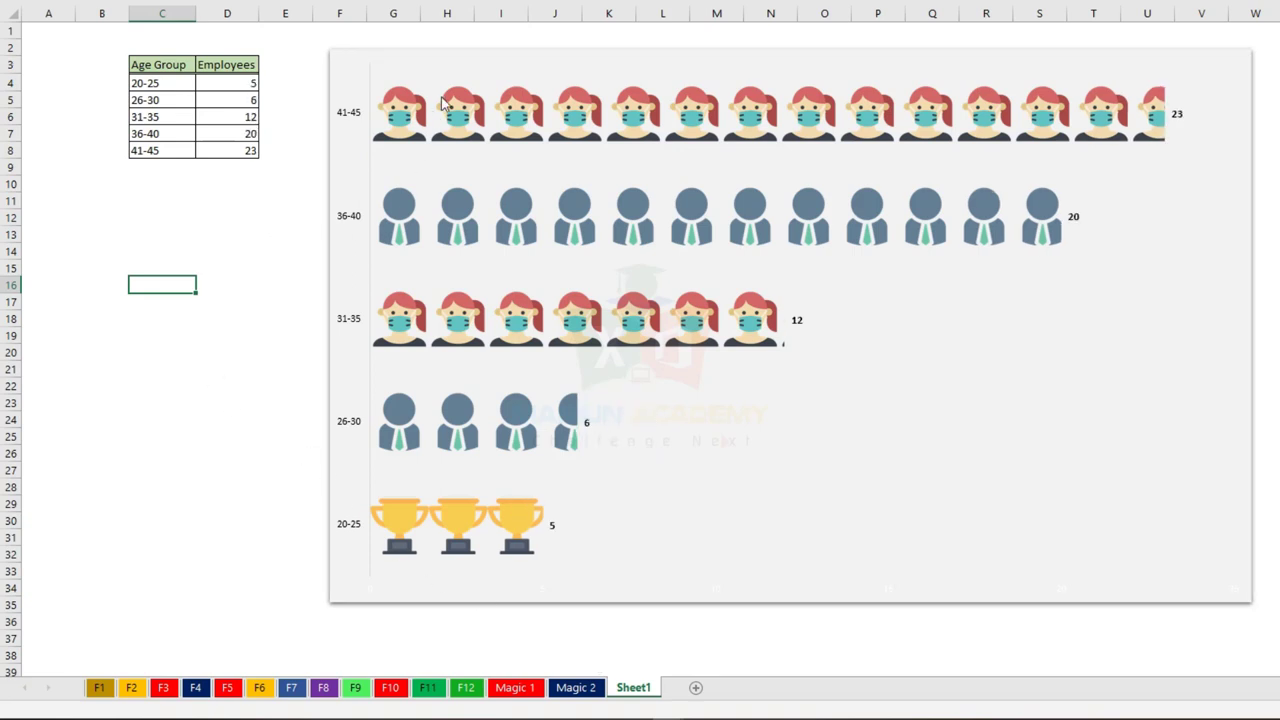
key("F9")
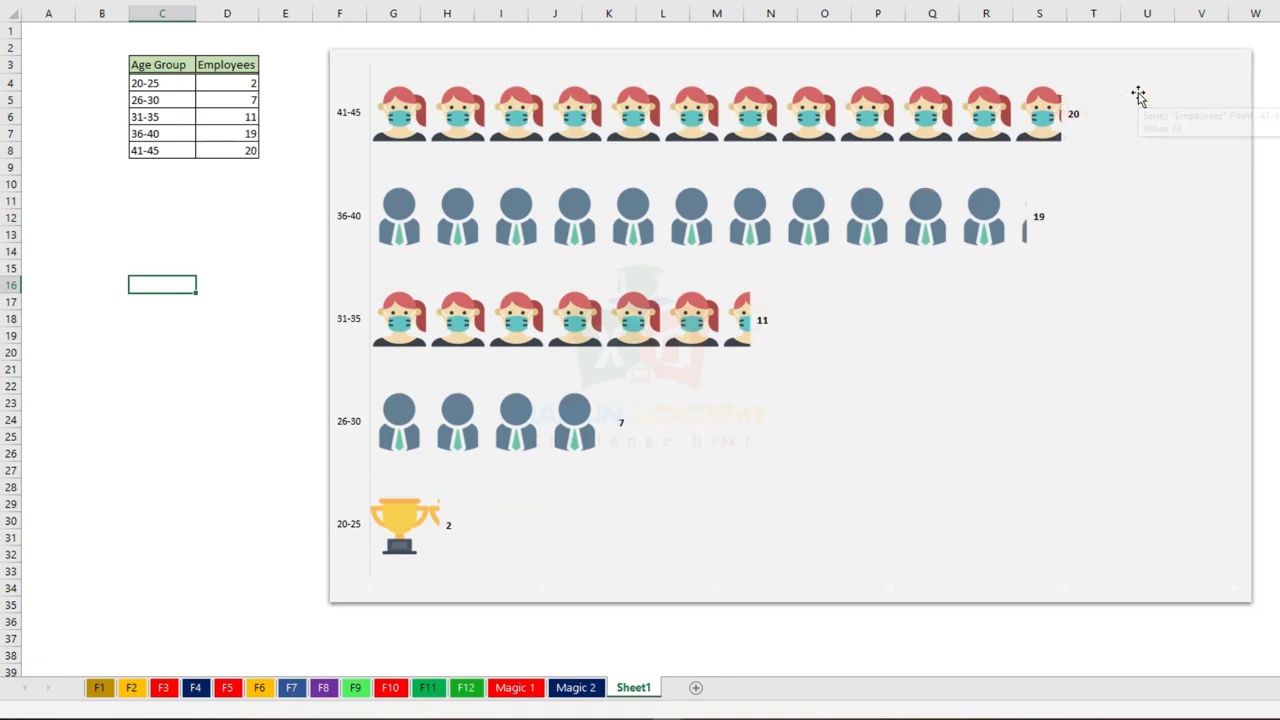
Step: Delete the old chart, group the woman, man and trophy icons below the table, and select C3:D8
left_click(1241, 63)
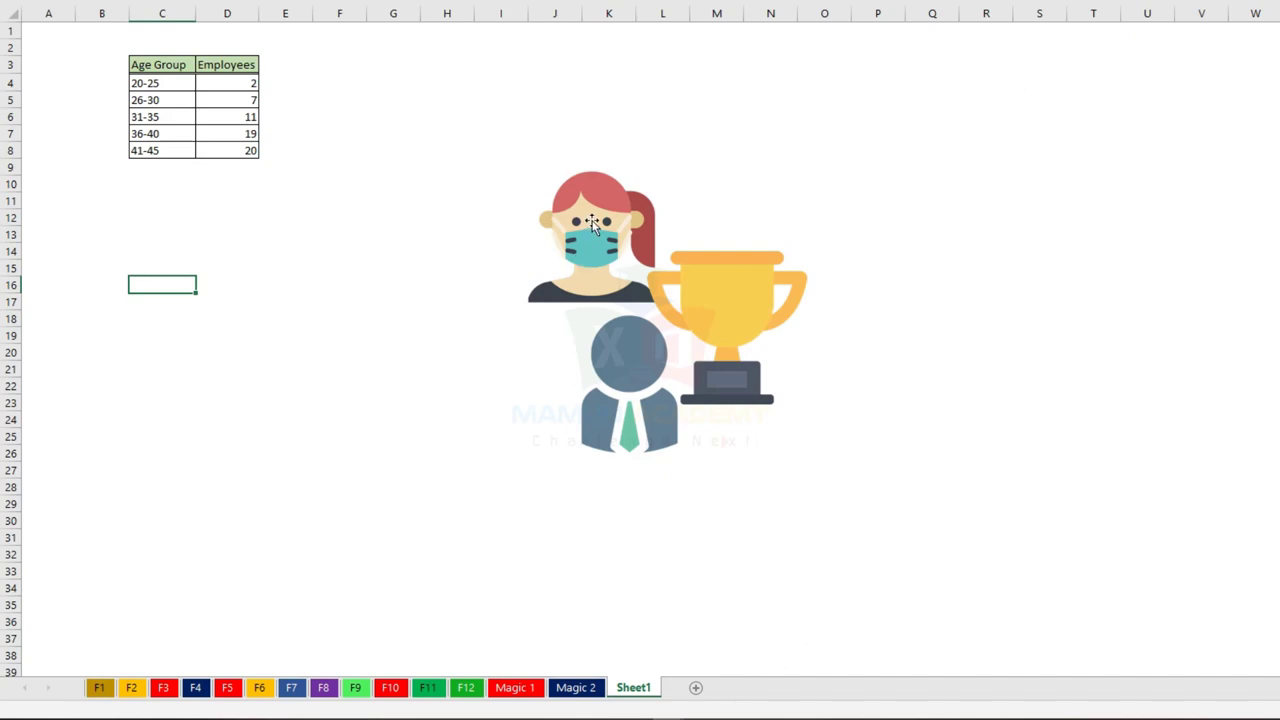
left_click_drag(592, 222, 130, 267)
left_click_drag(709, 289, 124, 422)
left_click_drag(619, 380, 251, 338)
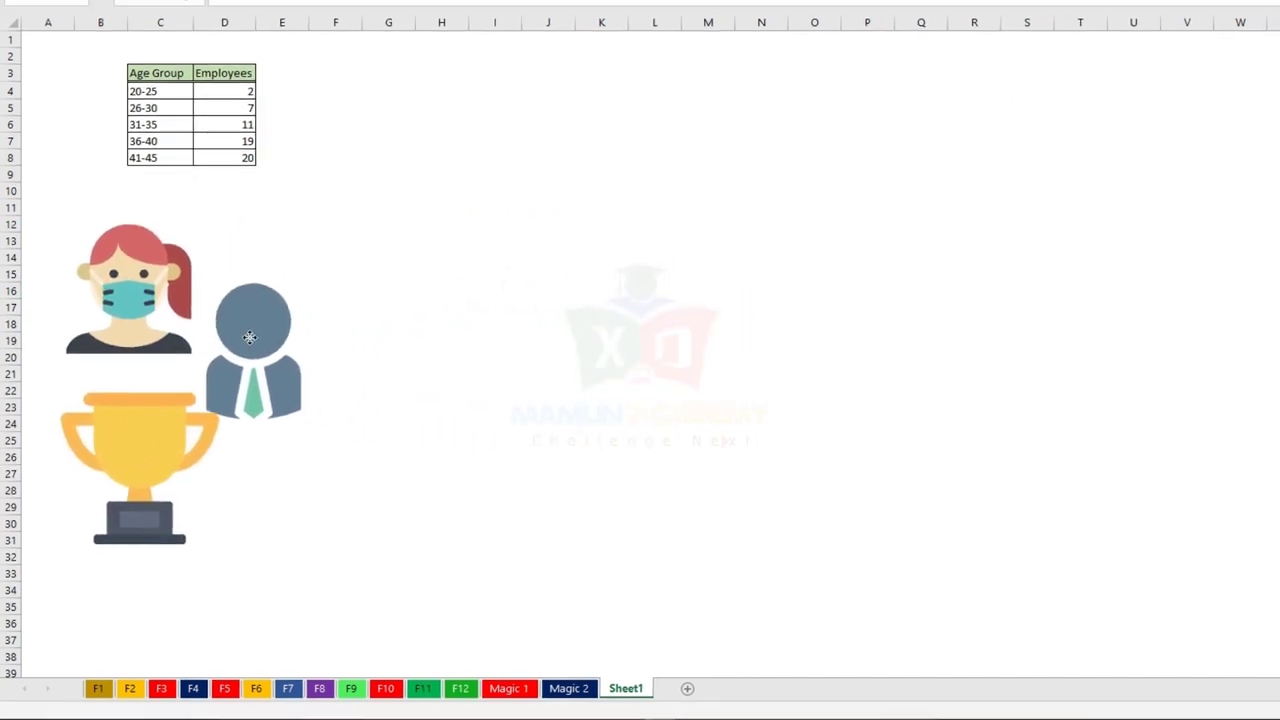
left_click(308, 301)
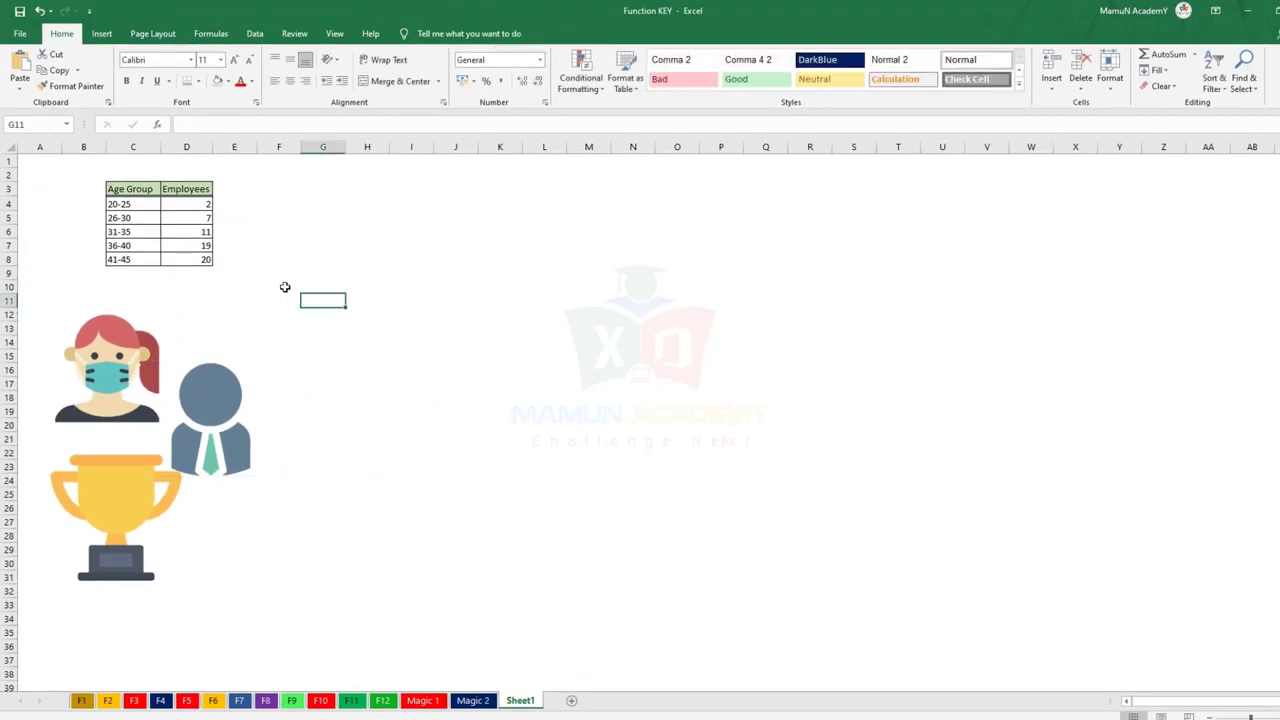
left_click_drag(136, 191, 187, 258)
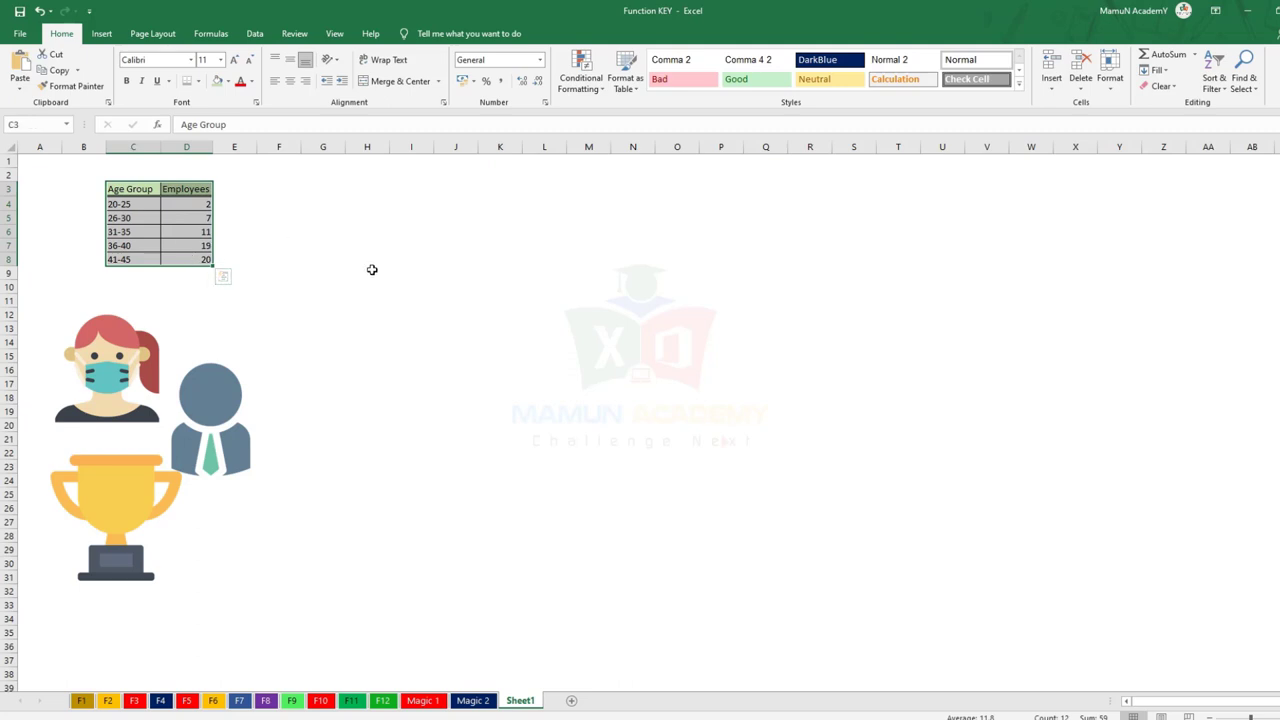
Step: Insert a Clustered Bar chart of the selected age-group employee data
left_click(102, 34)
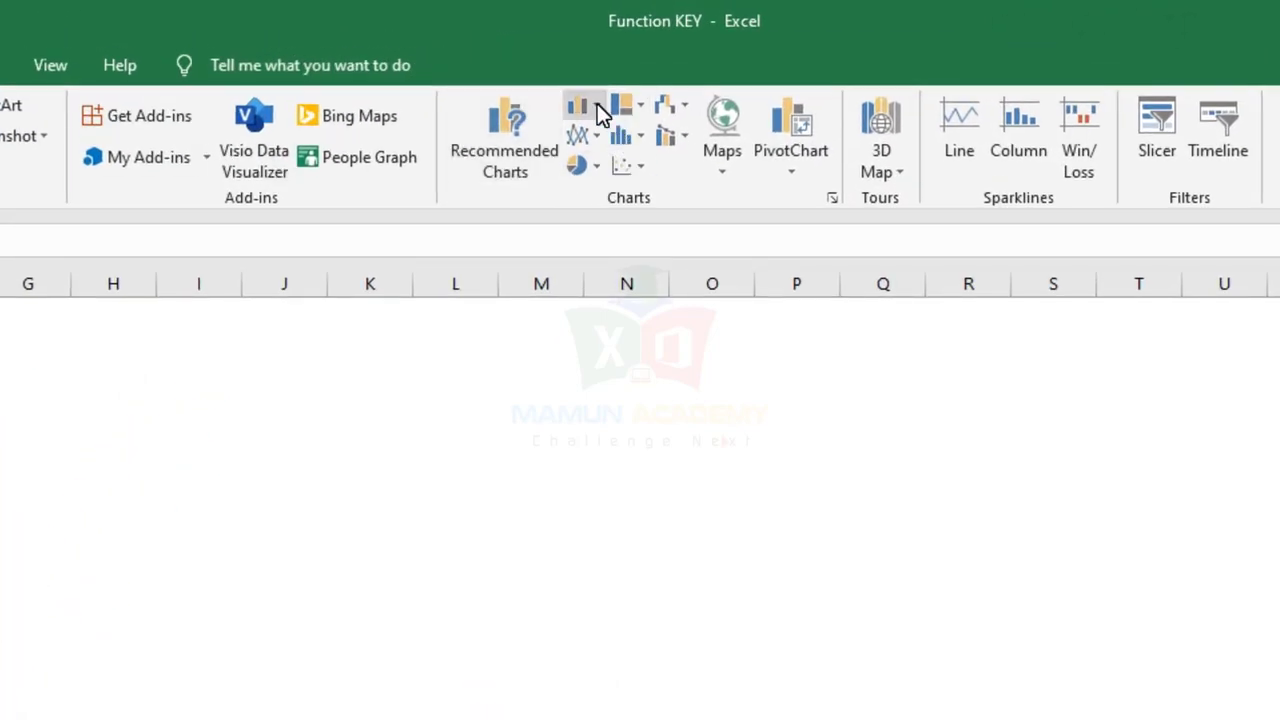
left_click(600, 112)
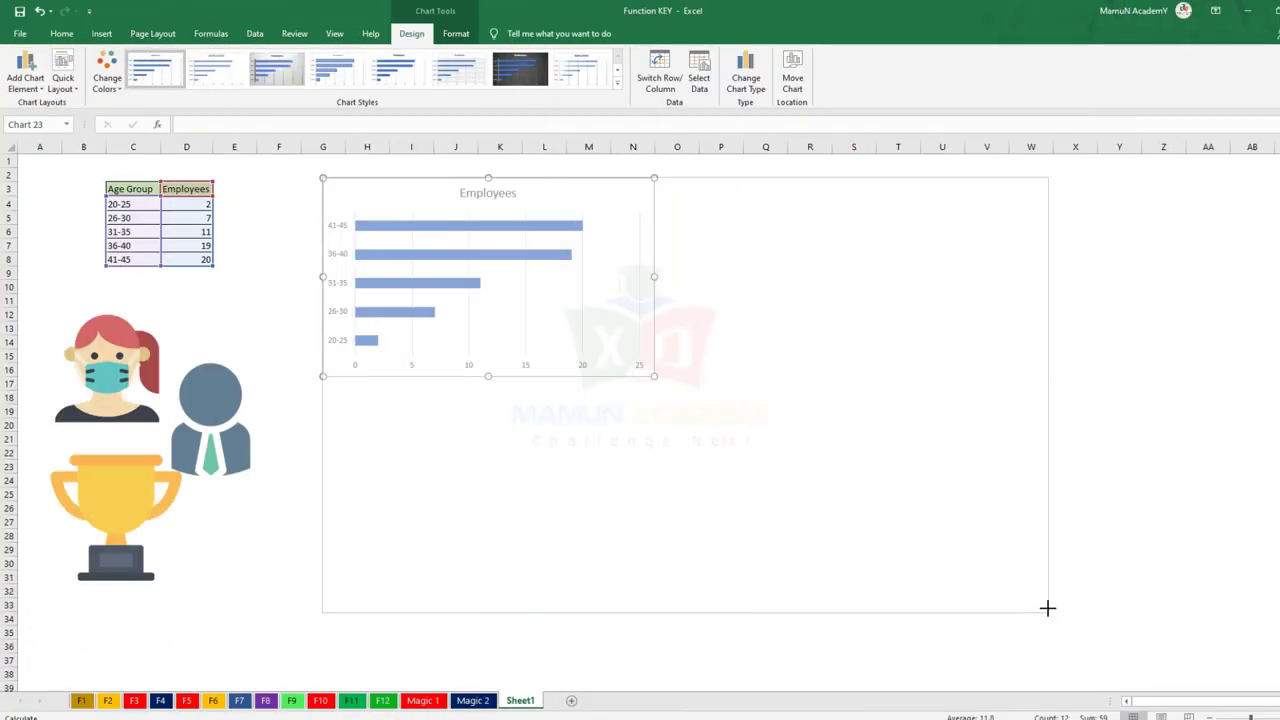
Step: Resize the chart to cover G3:W33, restoring the title and gridlines after trial deletion
left_click_drag(1047, 608, 1047, 608)
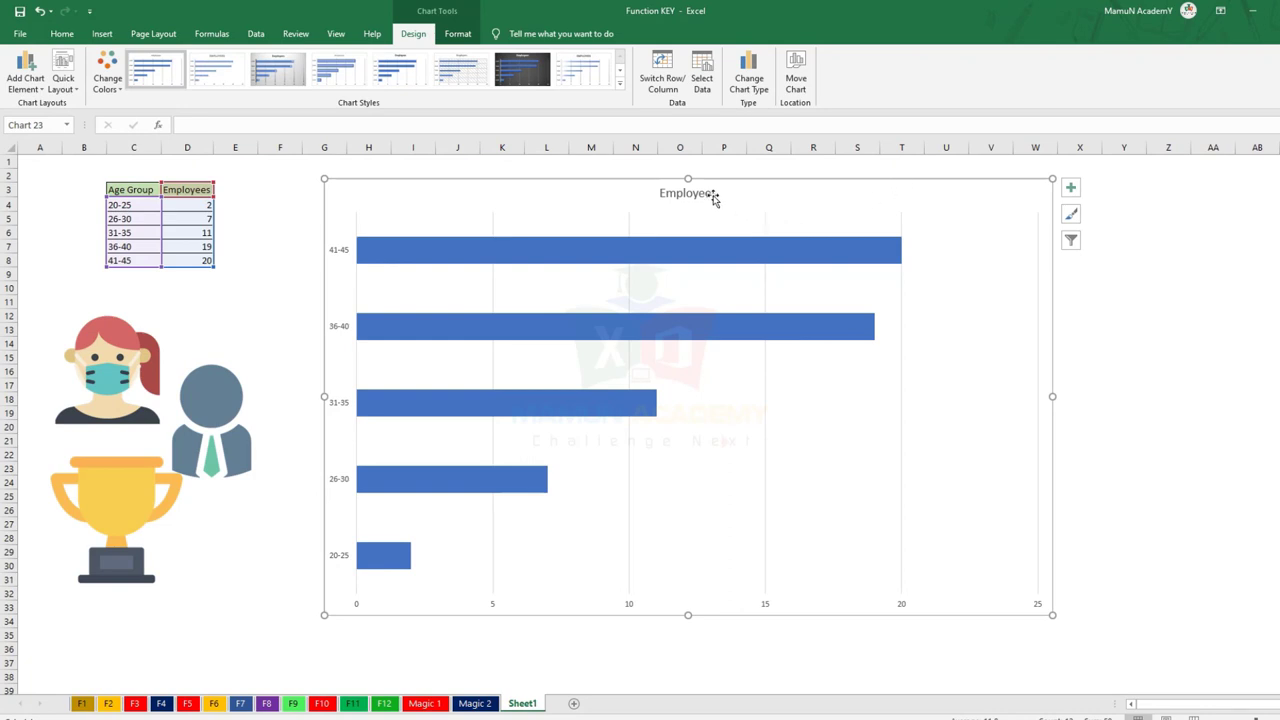
left_click(703, 194)
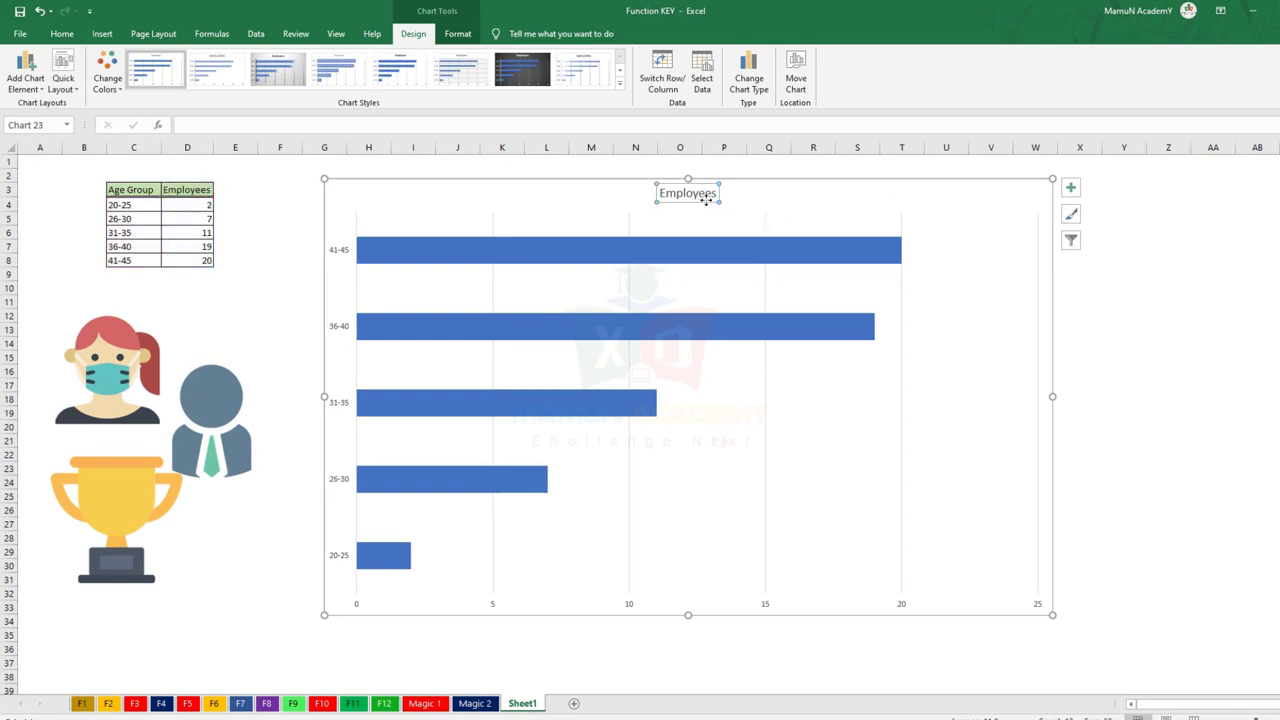
key("Delete")
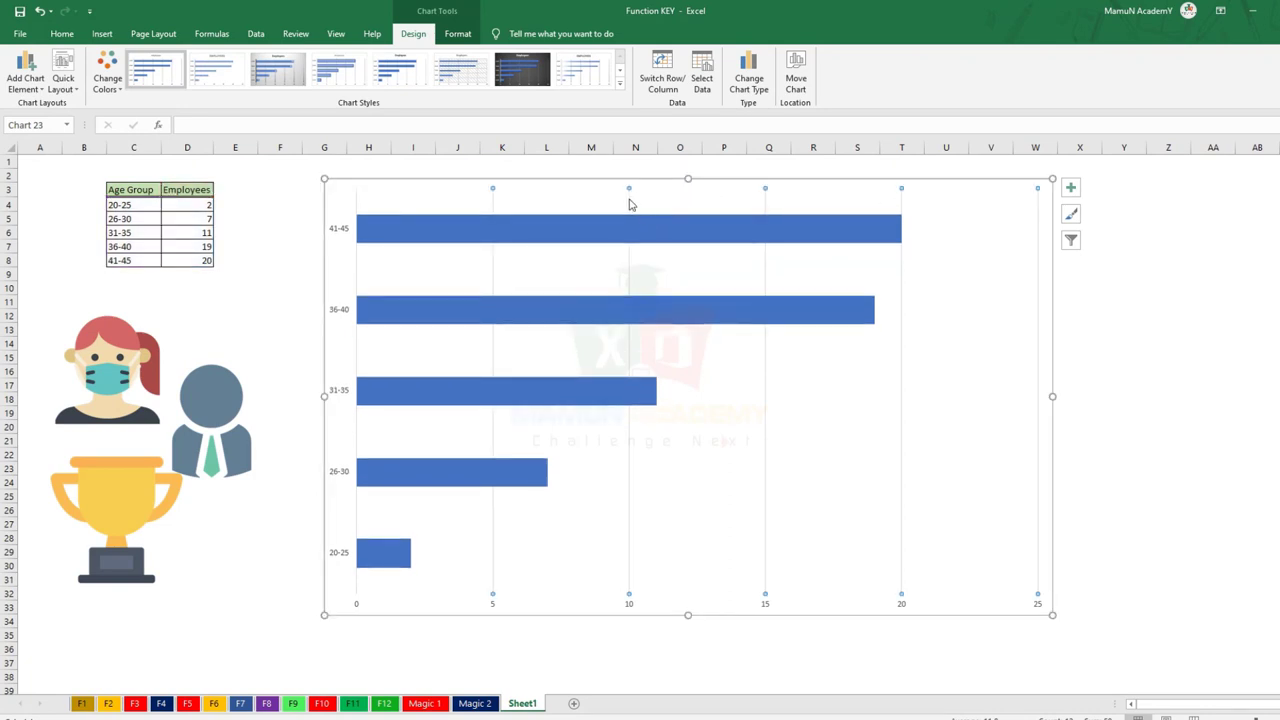
key("Delete")
left_click(1017, 190)
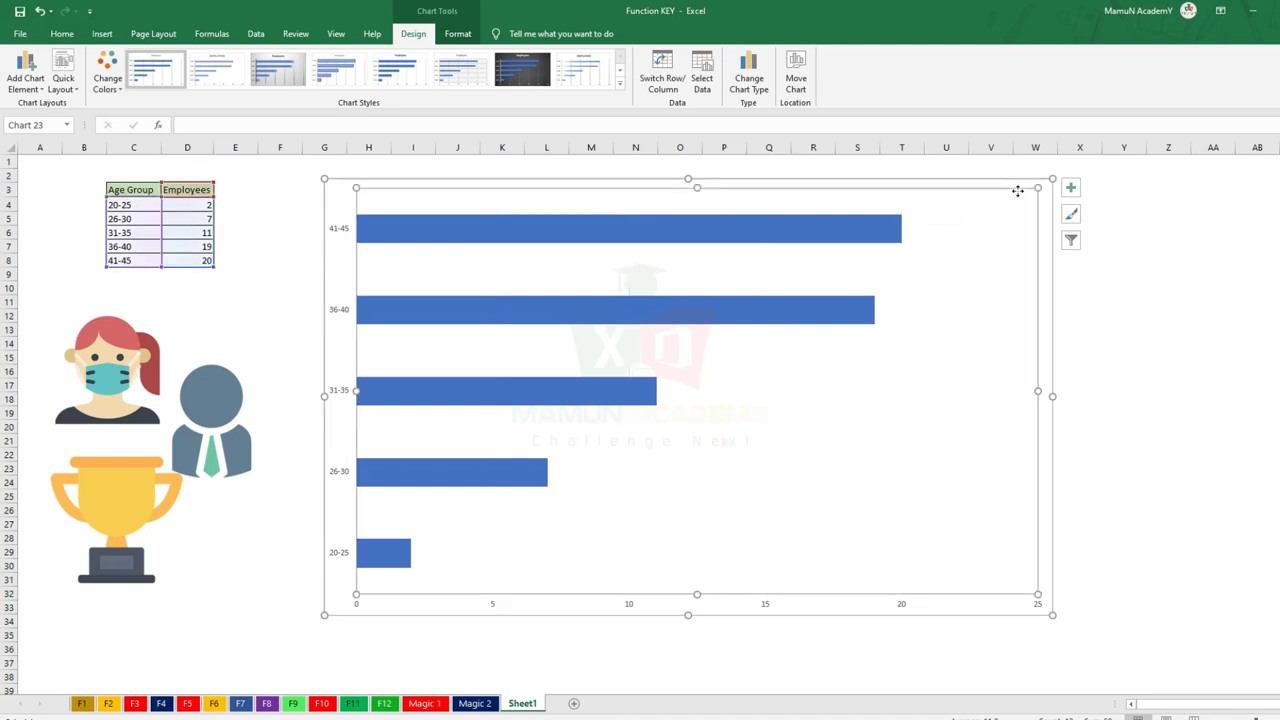
key("ctrl+z")
key("ctrl+z")
left_click(651, 180)
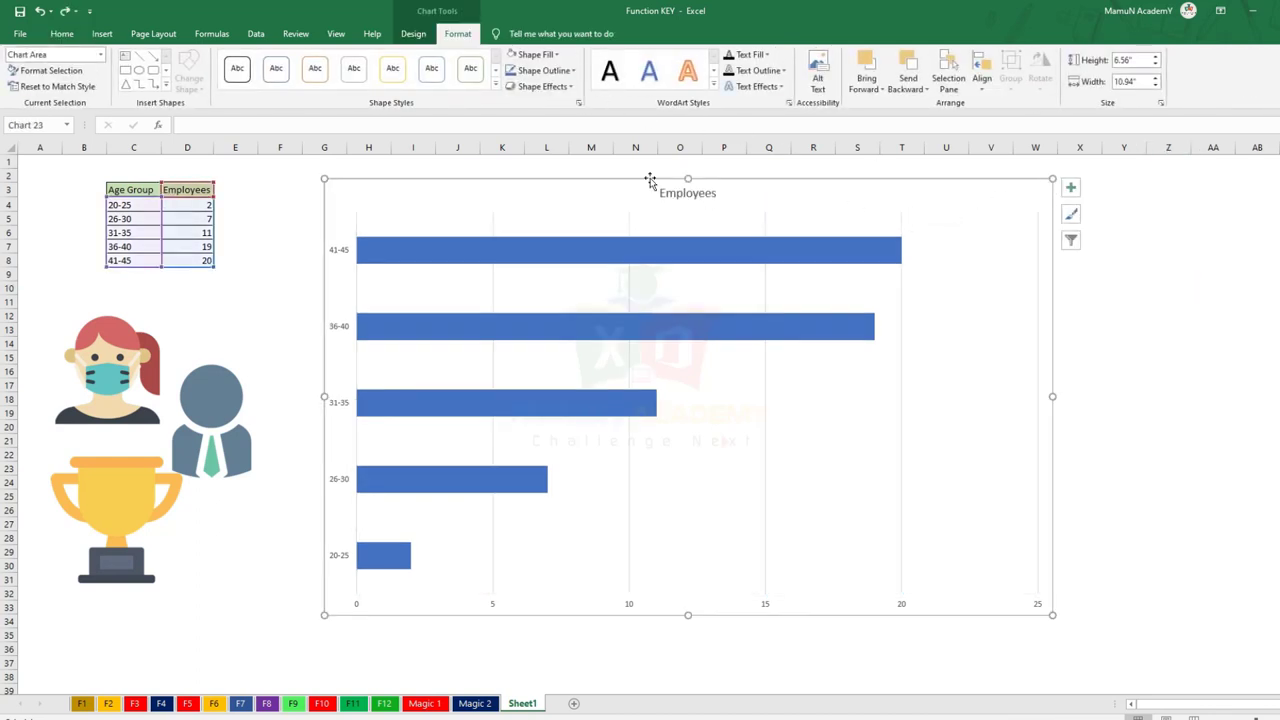
Step: Give the chart area a light grey shape fill
left_click(496, 88)
left_click(400, 294)
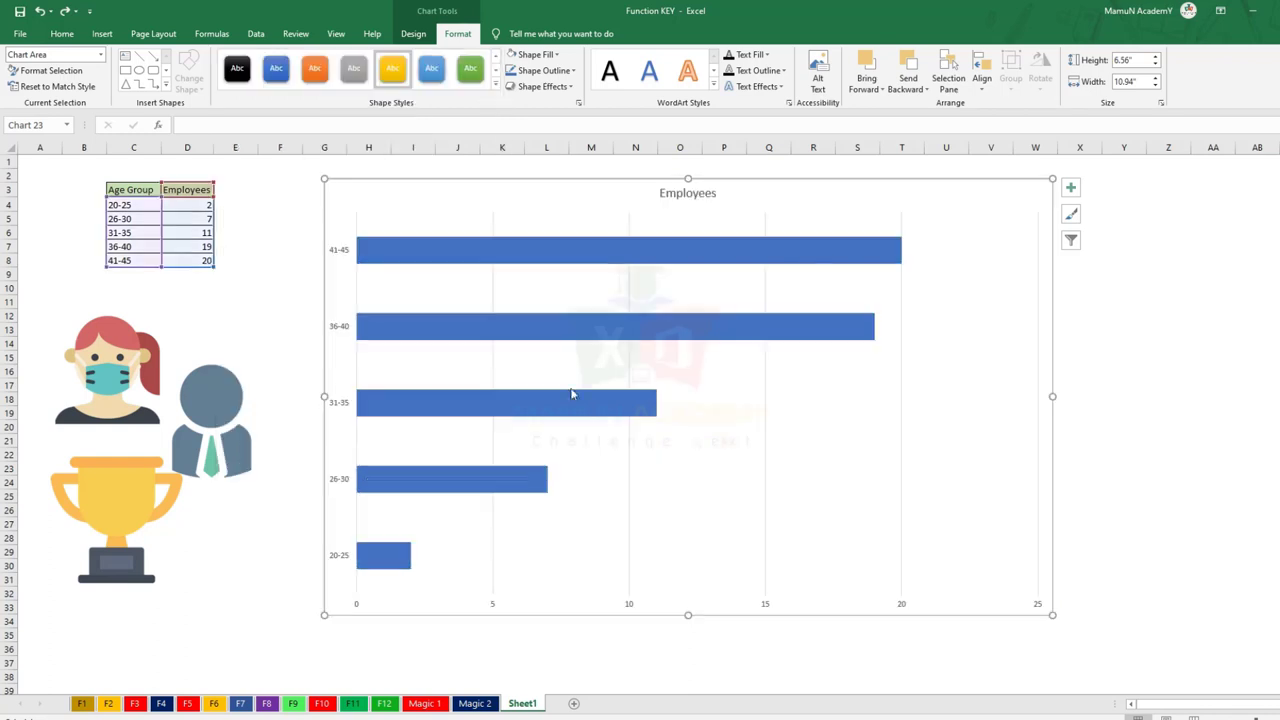
left_click(538, 54)
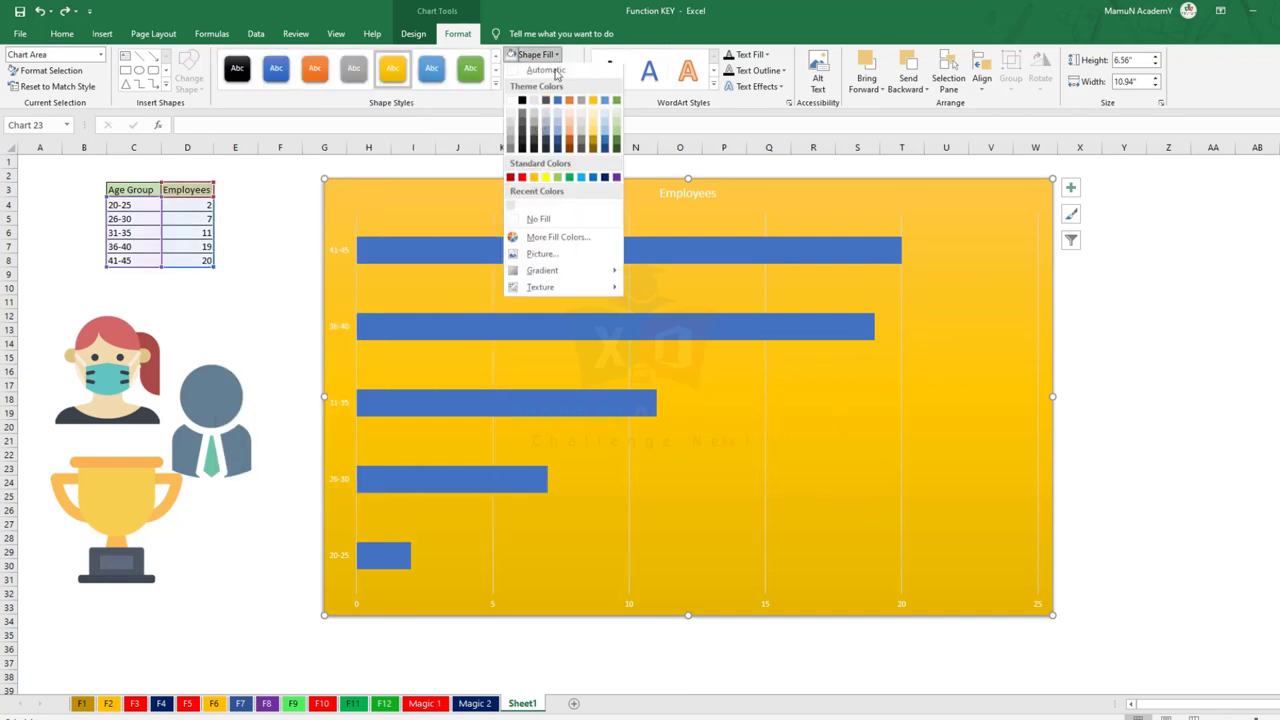
left_click(510, 110)
left_click(280, 246)
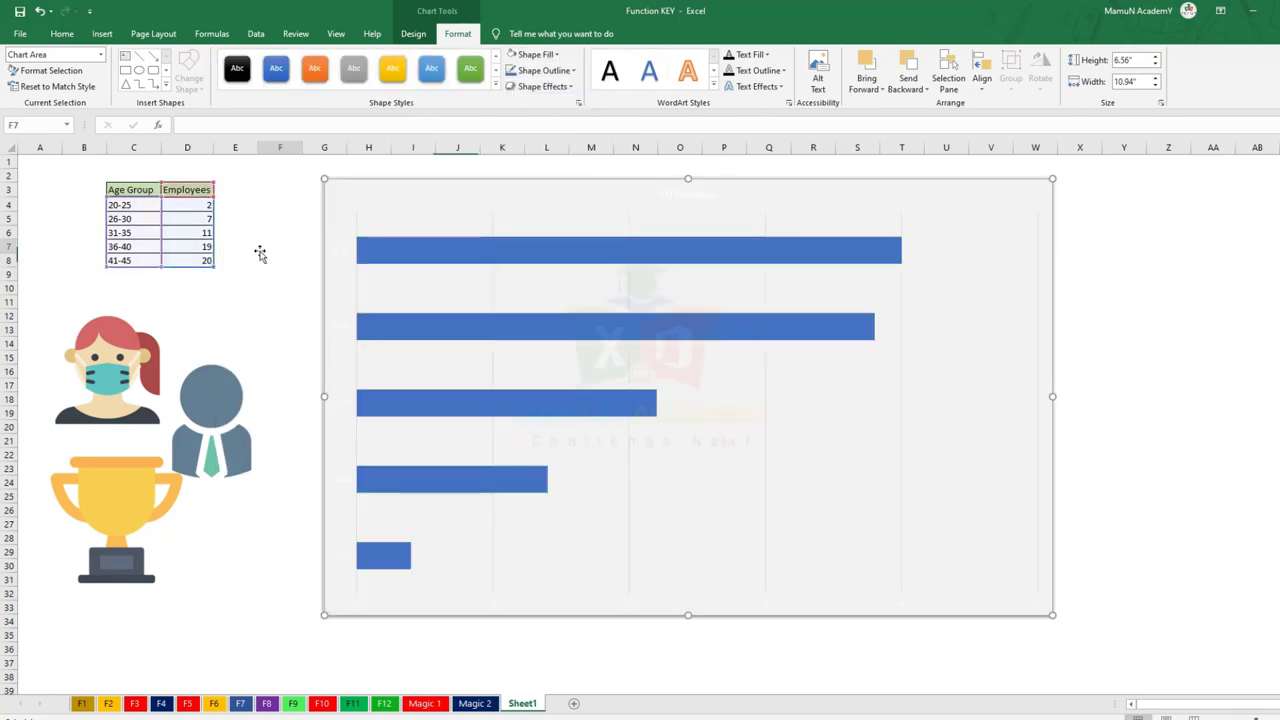
Step: Make the vertical age-group axis labels bold at font size 10
left_click(345, 250)
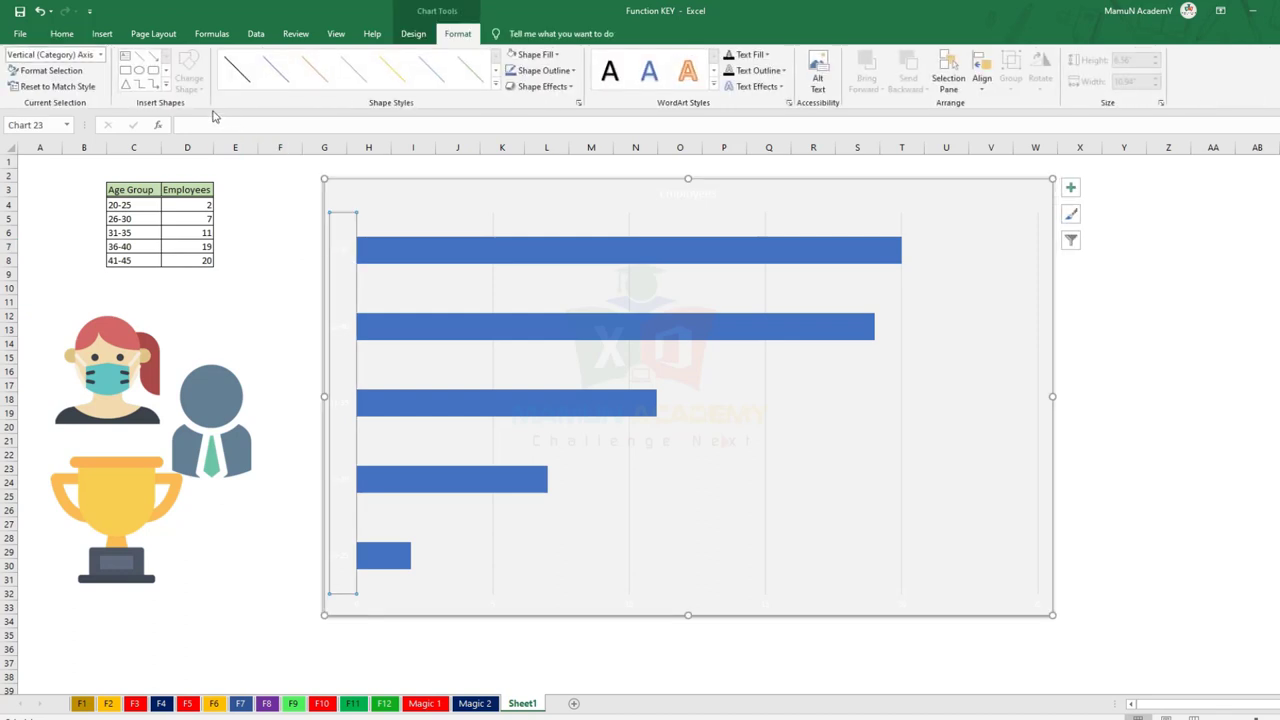
left_click(62, 33)
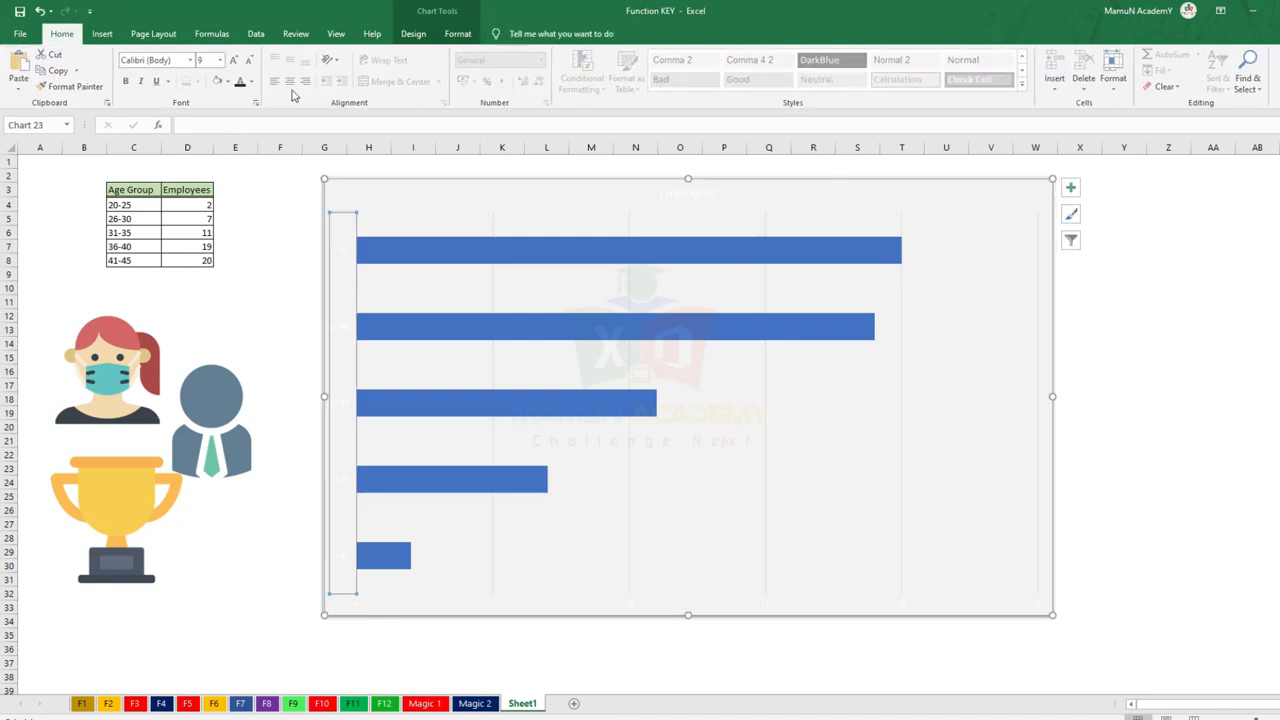
left_click(237, 62)
left_click(237, 62)
left_click(127, 81)
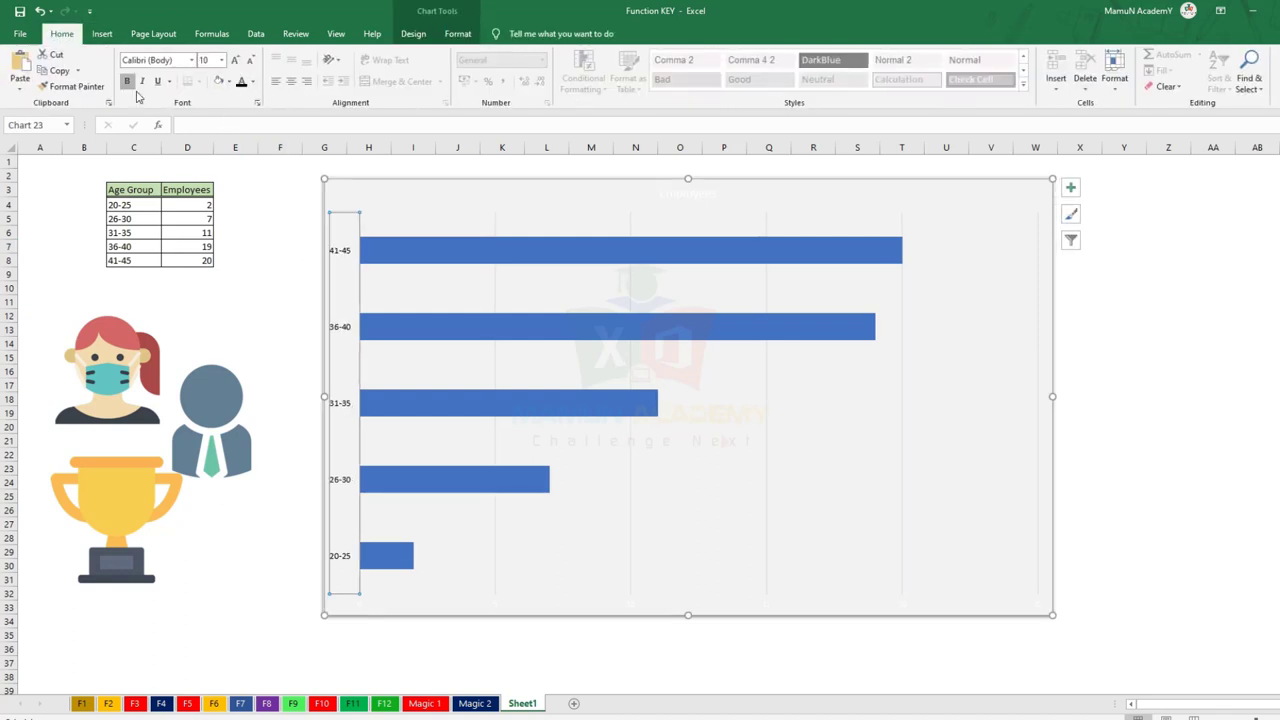
left_click(500, 228)
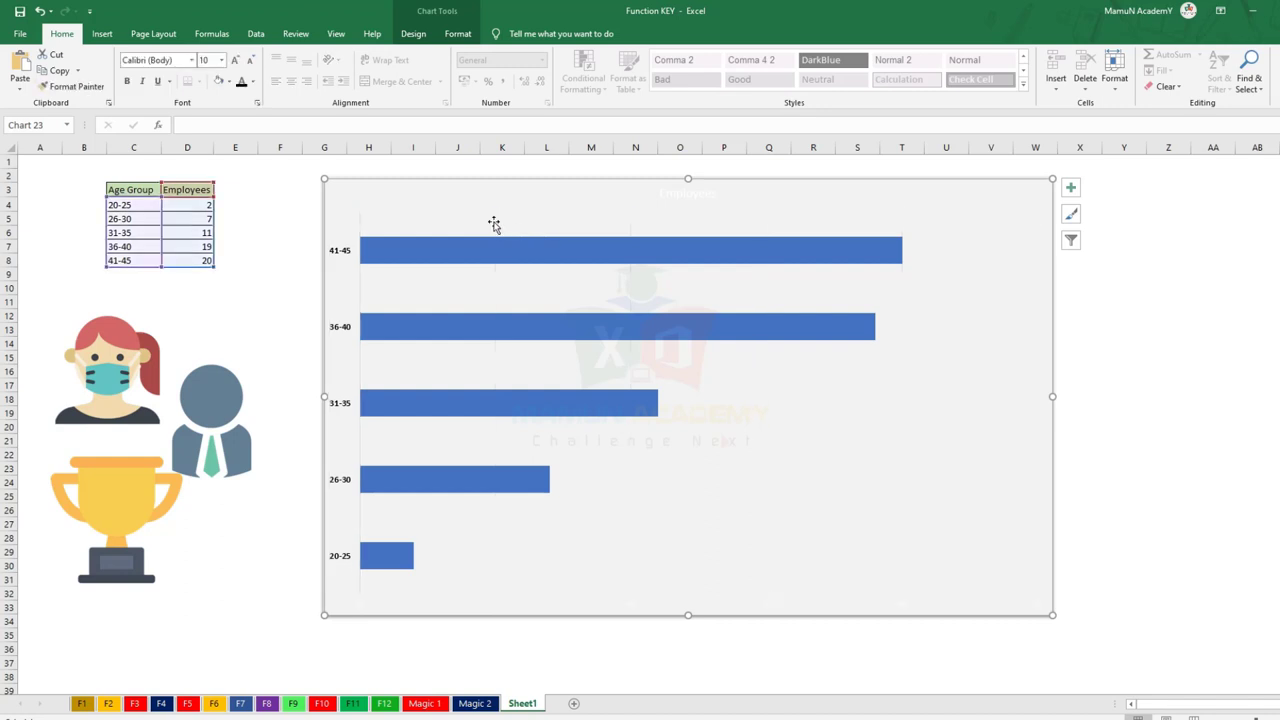
Step: Delete the chart title
left_click(495, 228)
left_click(689, 198)
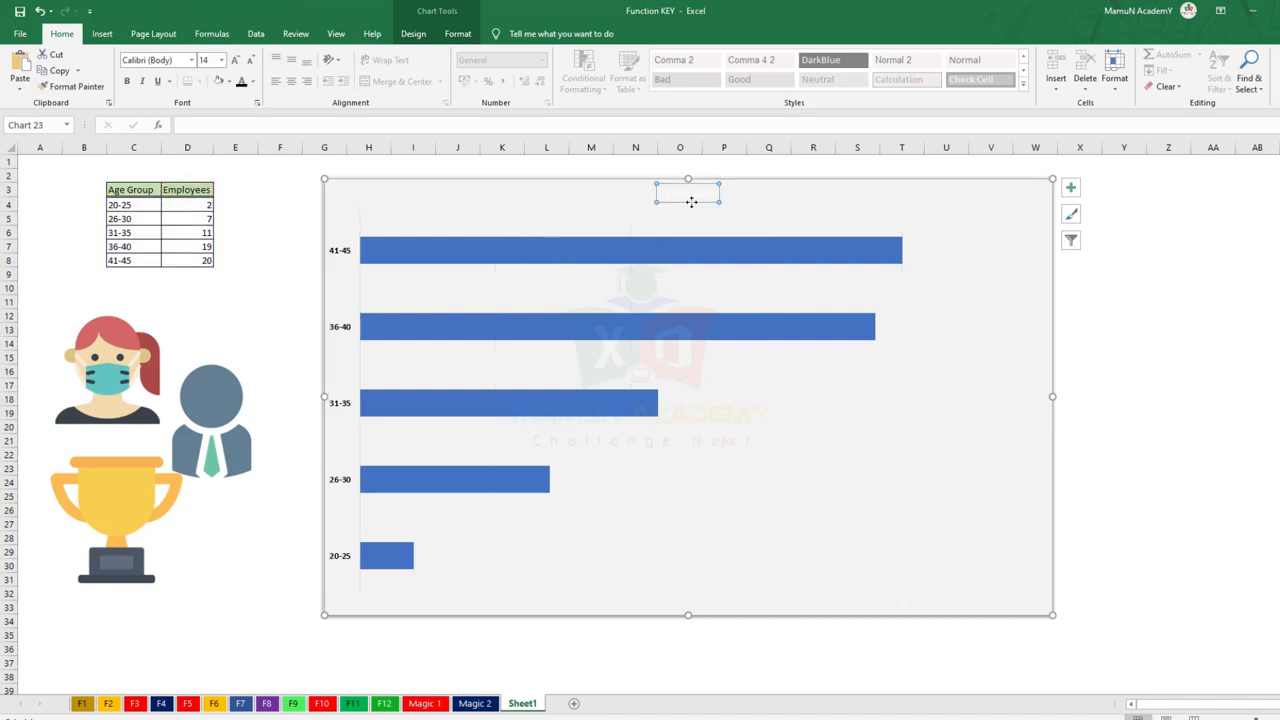
key("Delete")
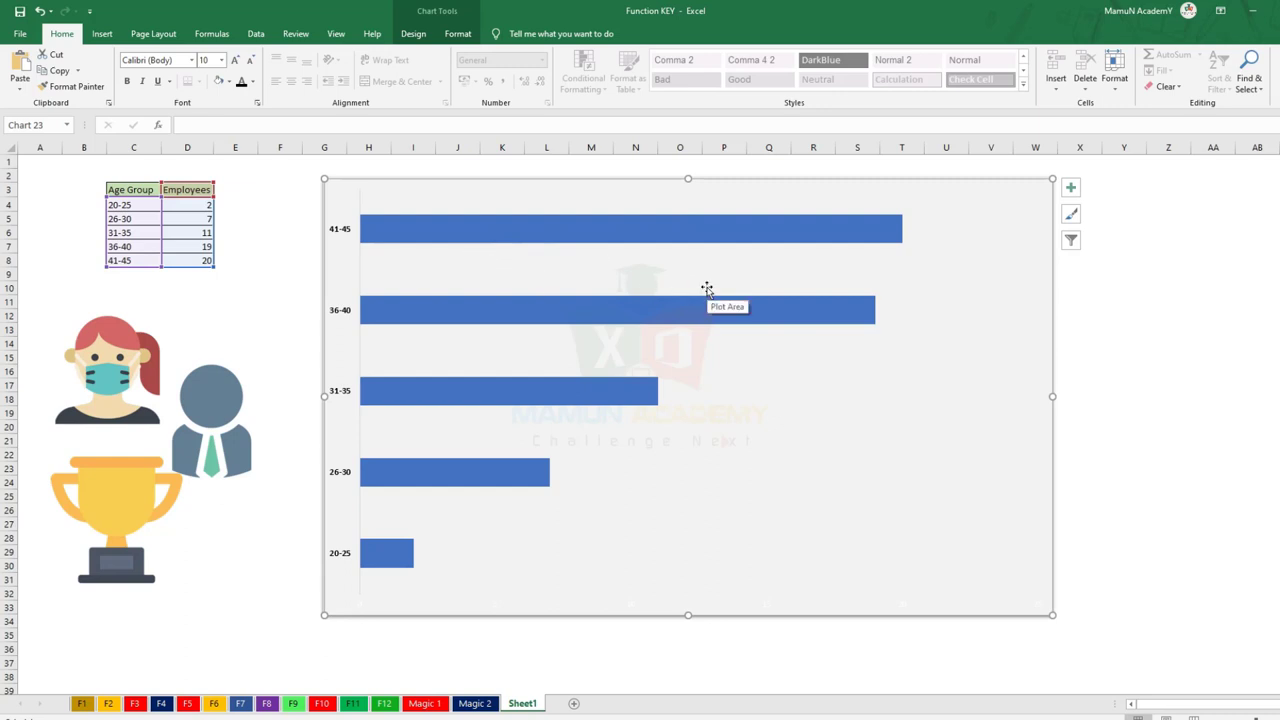
left_click(1122, 362)
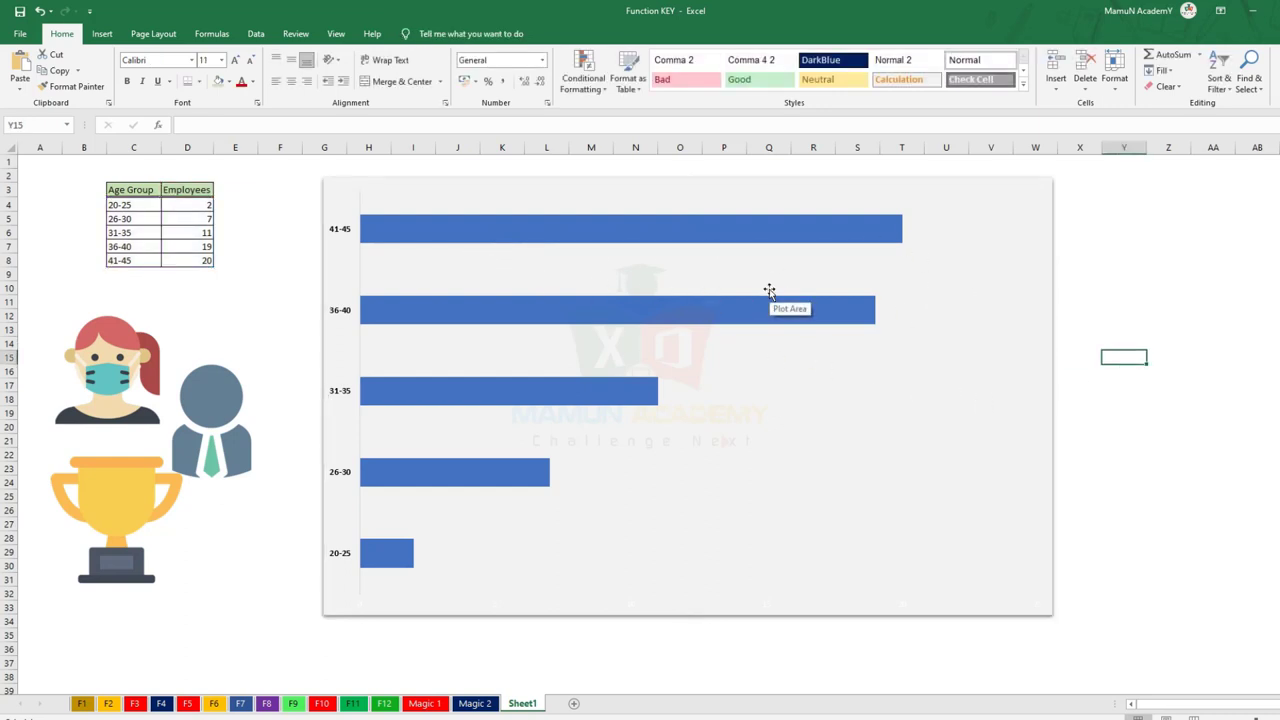
Step: Leave the finished bar chart beside the Age Group table and select an empty cell like E10
right_click(750, 236)
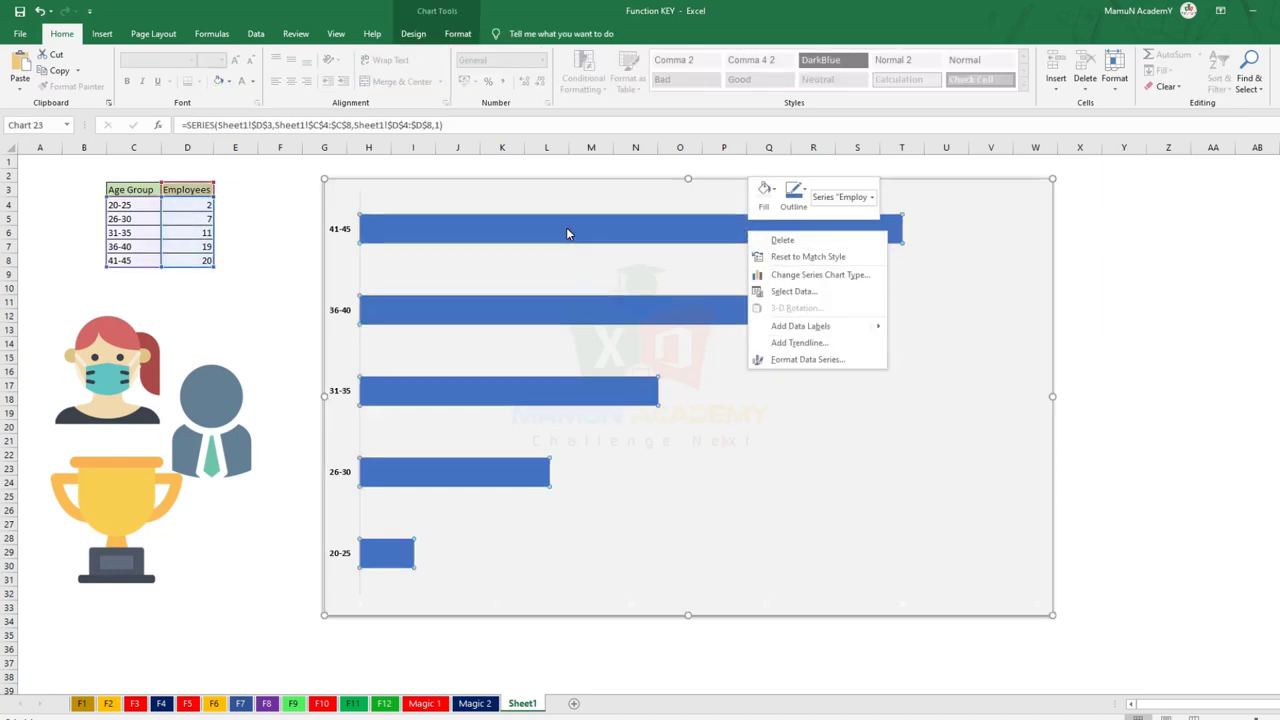
left_click(651, 230)
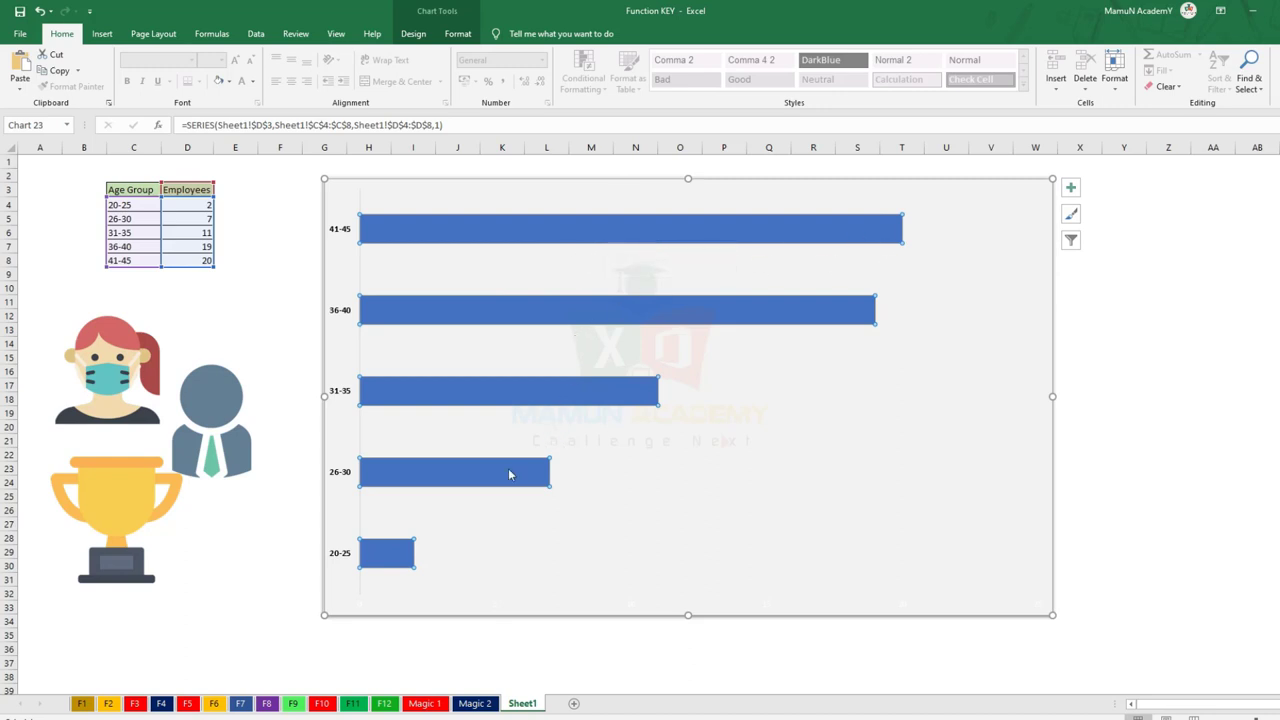
mouse_move(600, 229)
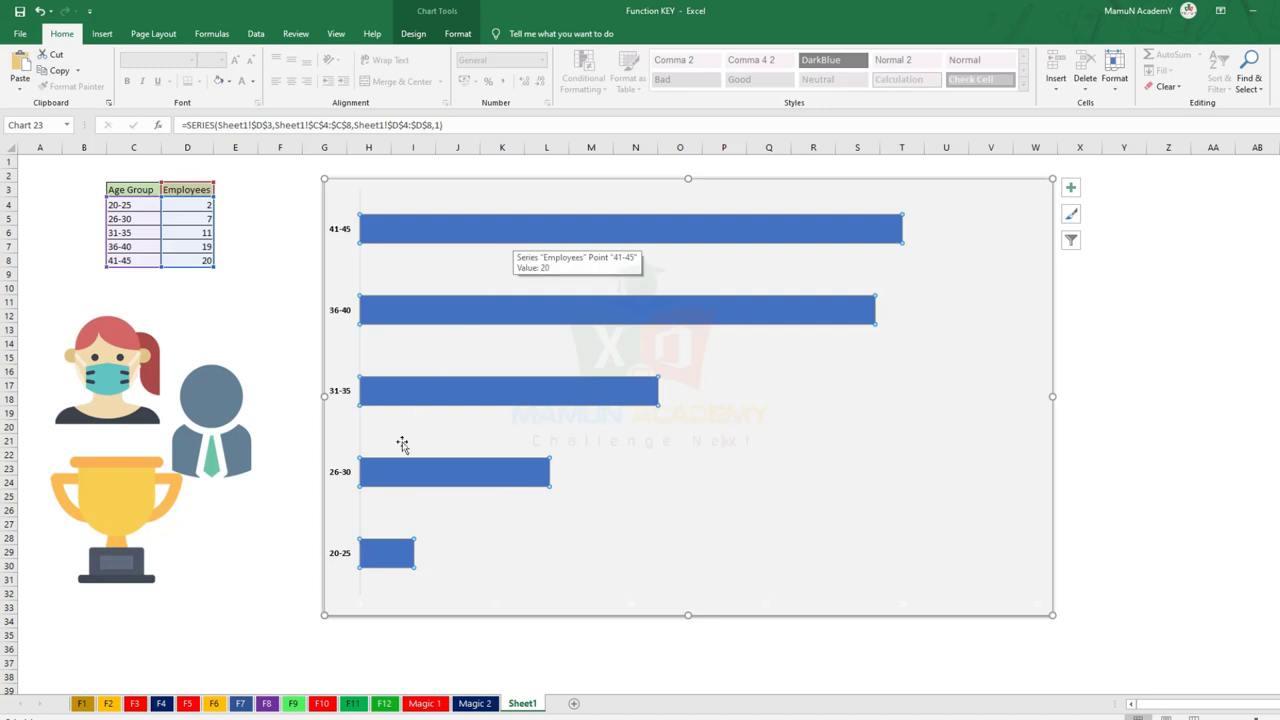
left_click(274, 299)
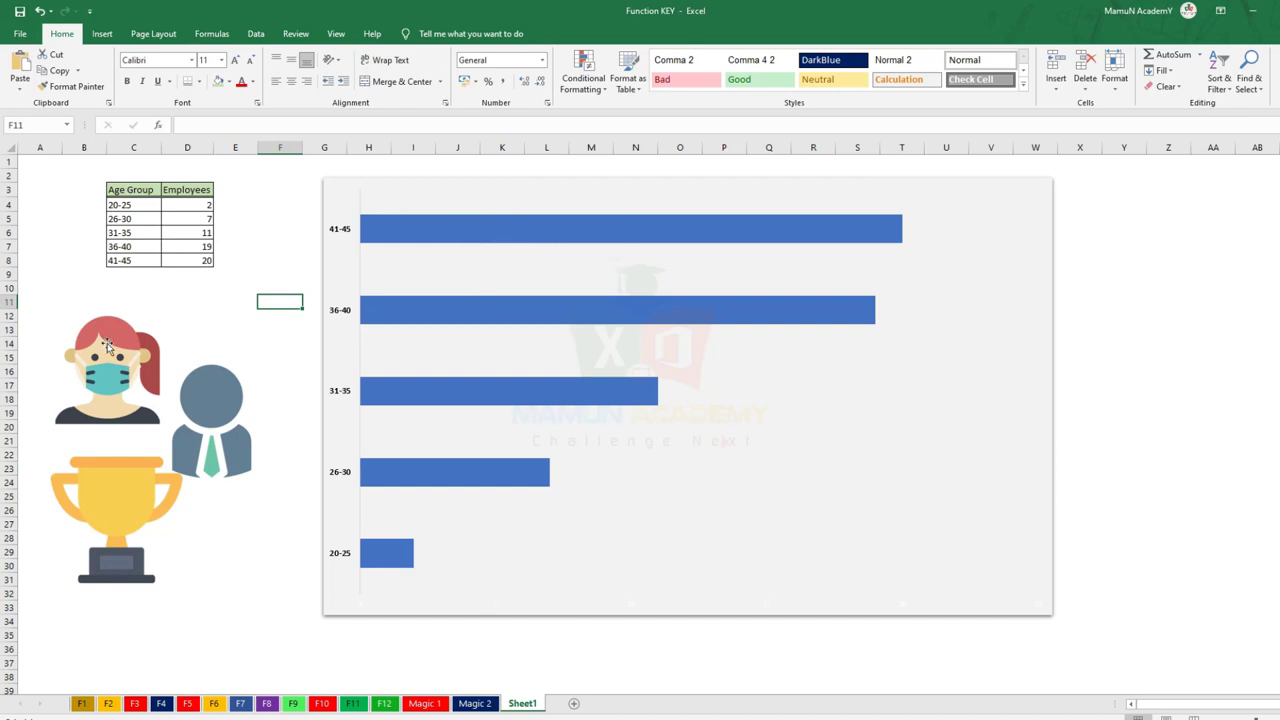
left_click(218, 314)
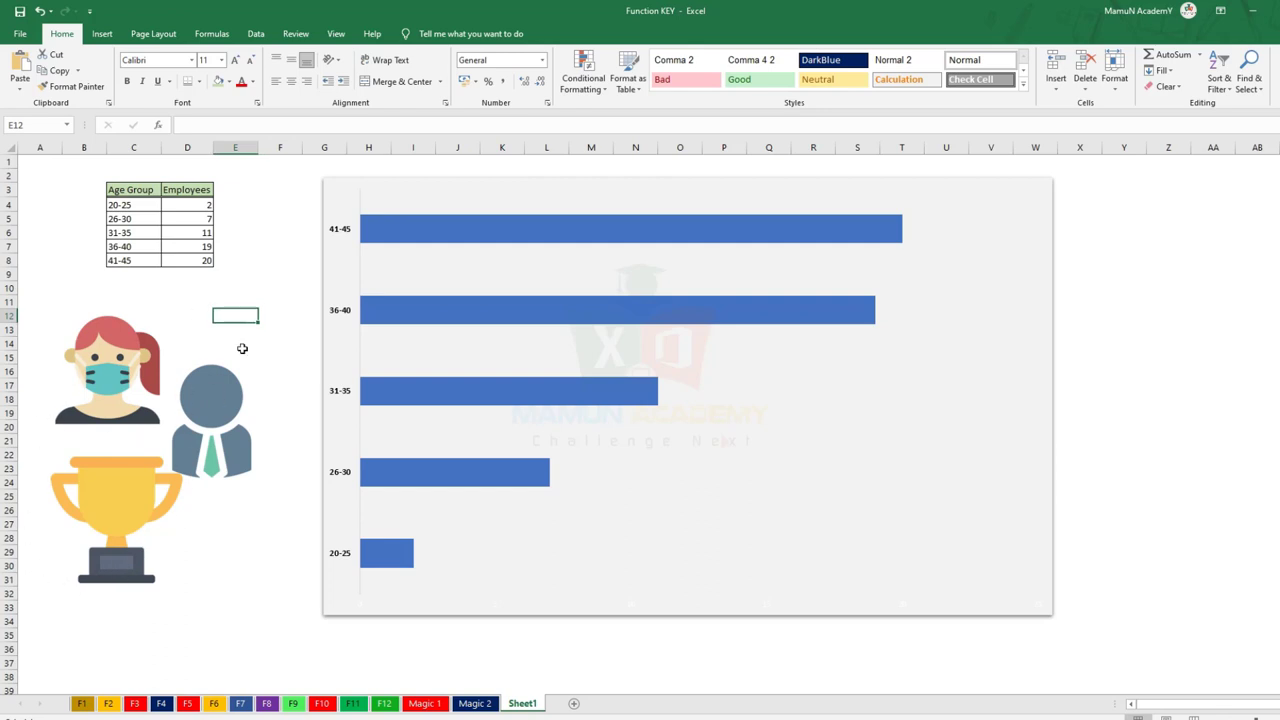
left_click(252, 290)
Step: Insert the outlined iconfinder_General_Office_34_3592855 icon from Downloads as a picture
left_click(102, 36)
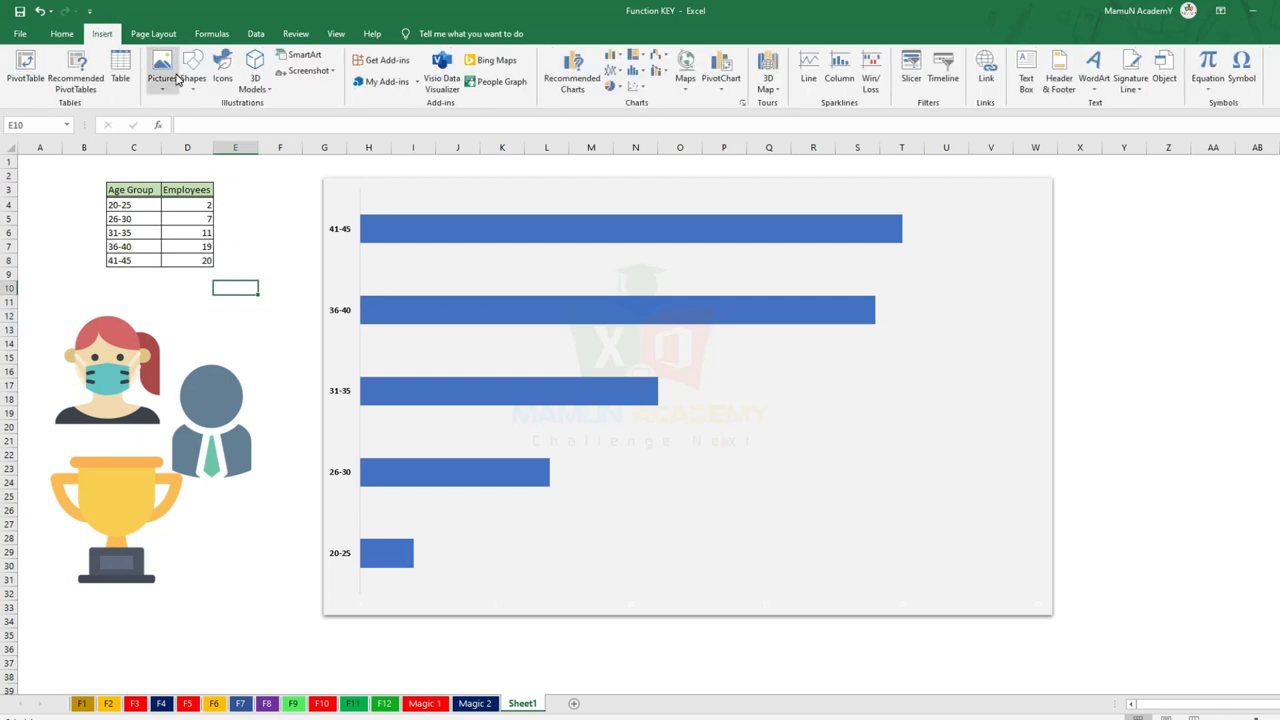
left_click(169, 58)
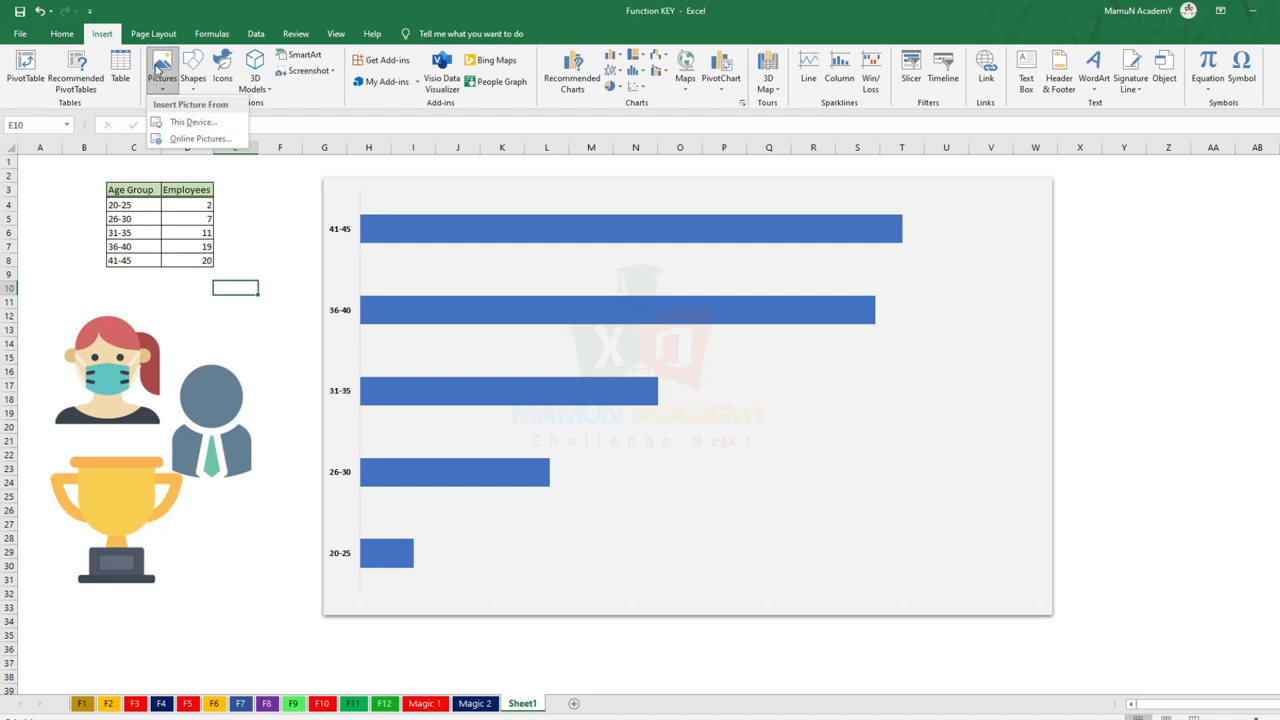
left_click(211, 124)
left_click(62, 124)
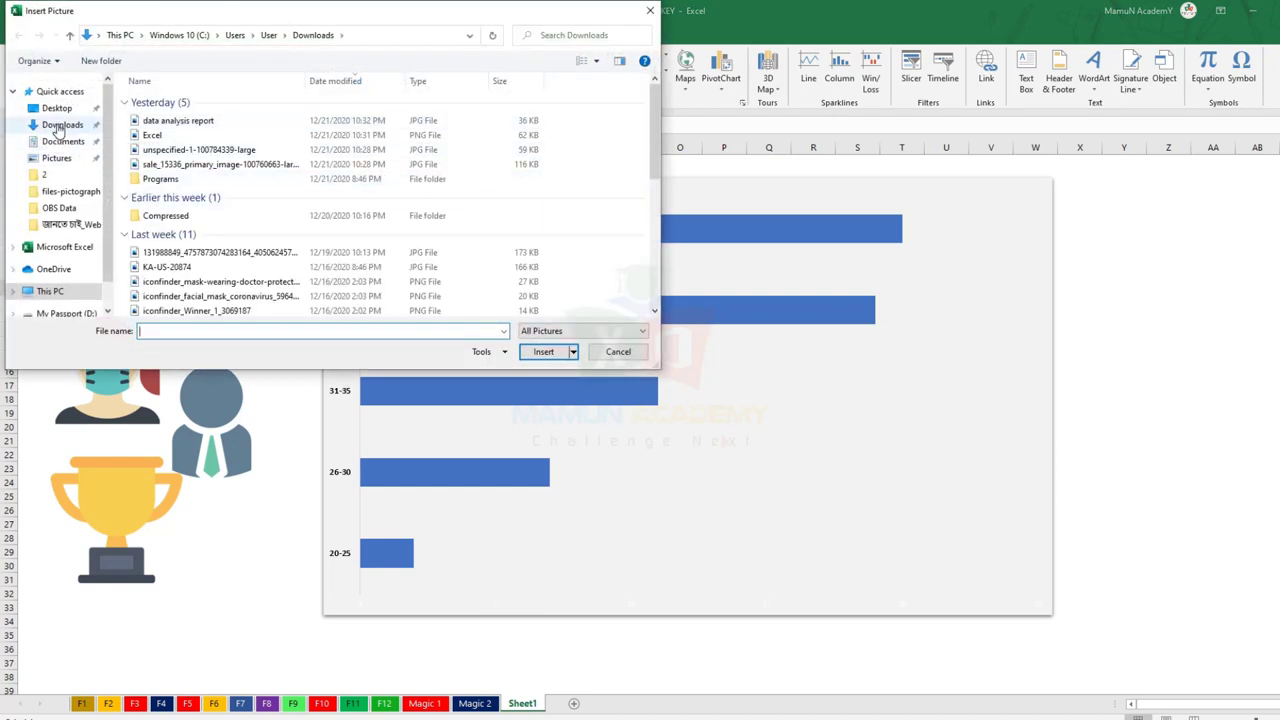
scroll(271, 166, "down", 3)
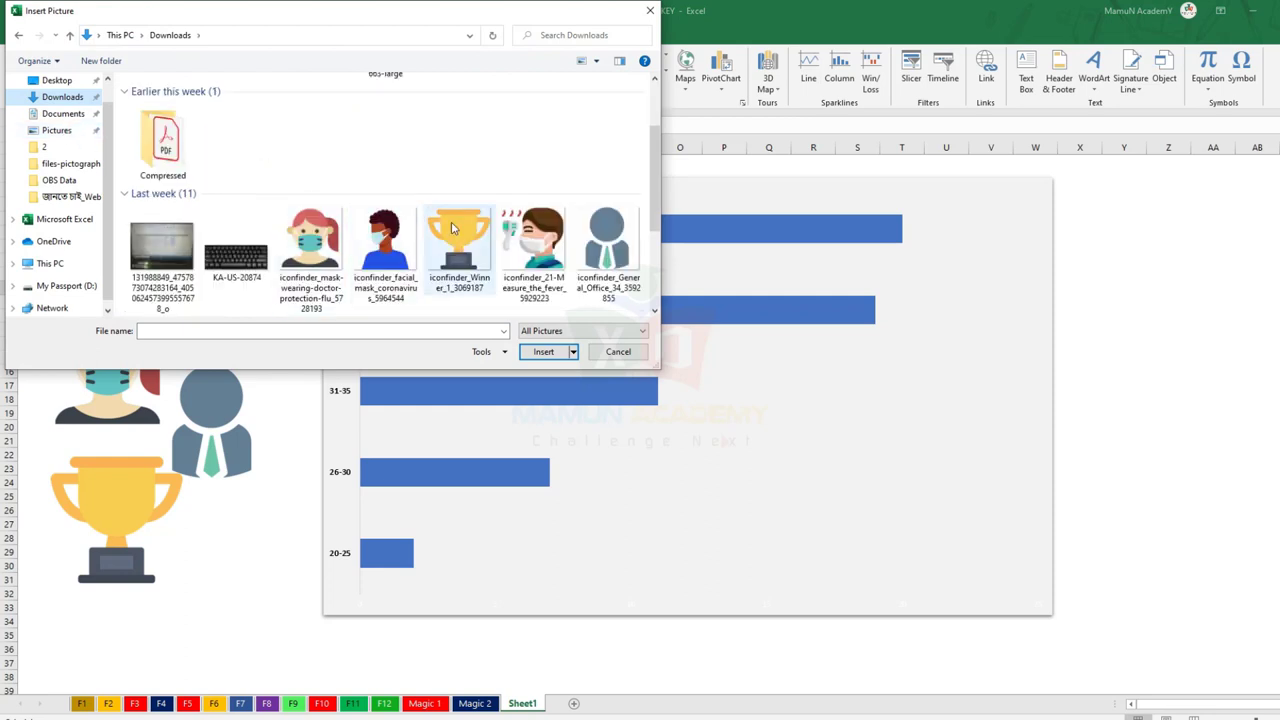
left_click(322, 232)
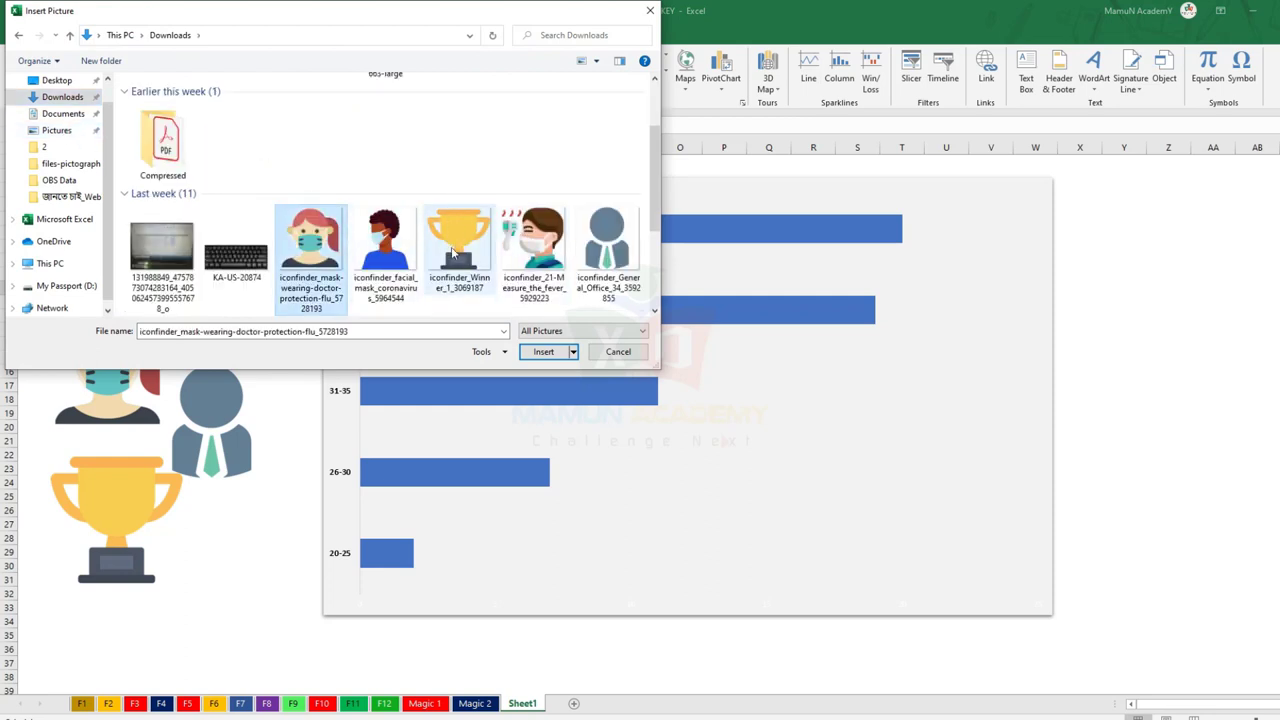
left_click(462, 242)
left_click(604, 246)
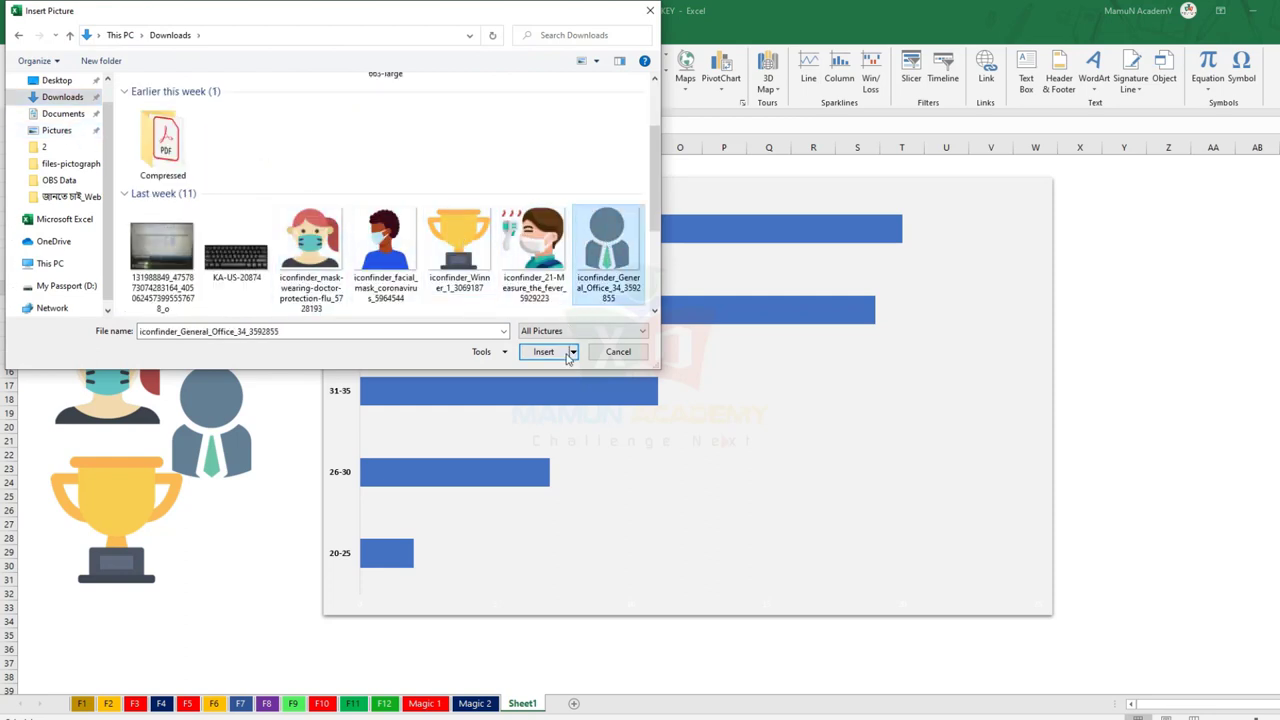
scroll(576, 244, "down", 3)
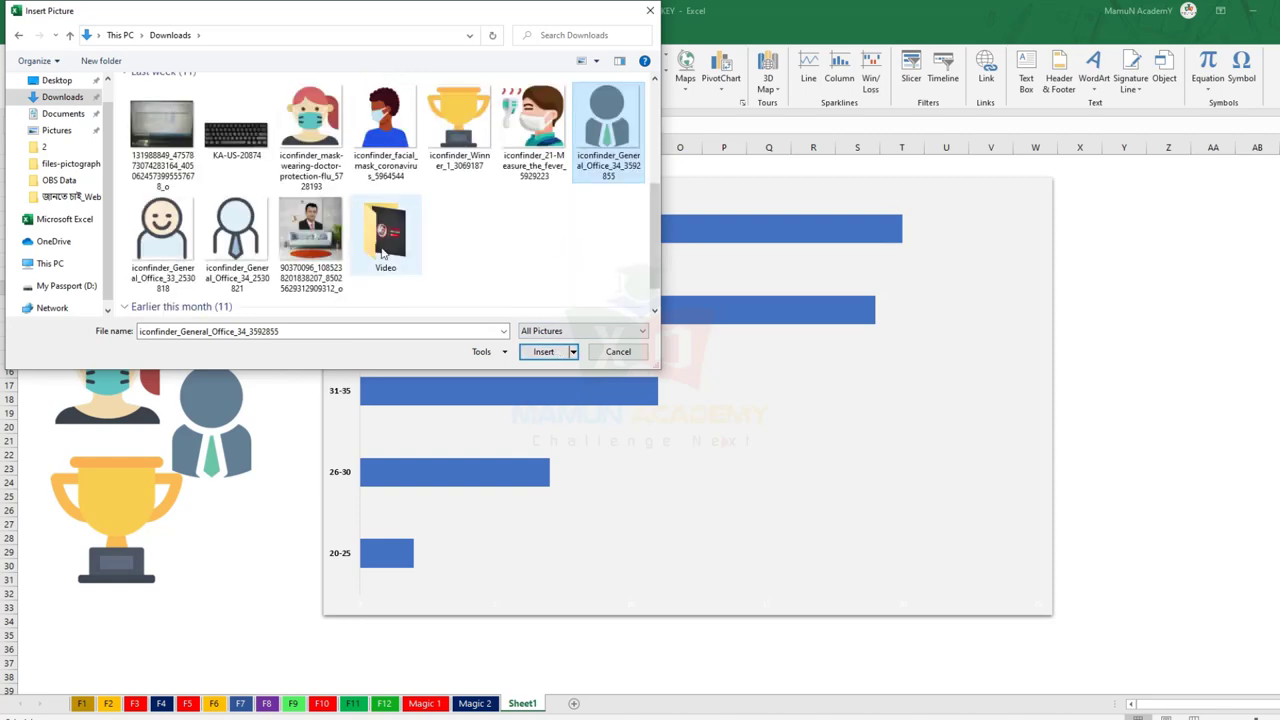
left_click(237, 240)
left_click(542, 352)
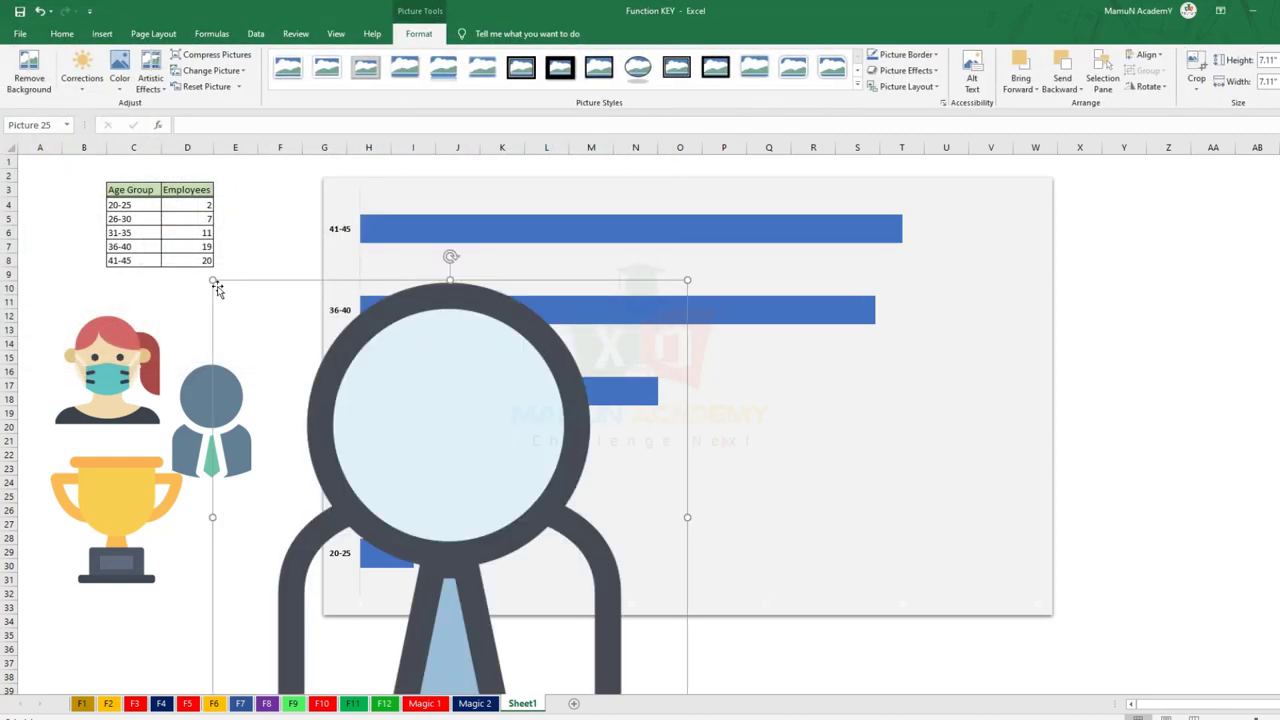
Step: Shrink the office-worker icon and move it beside the data table next to the woman icon
left_click_drag(213, 280, 674, 604)
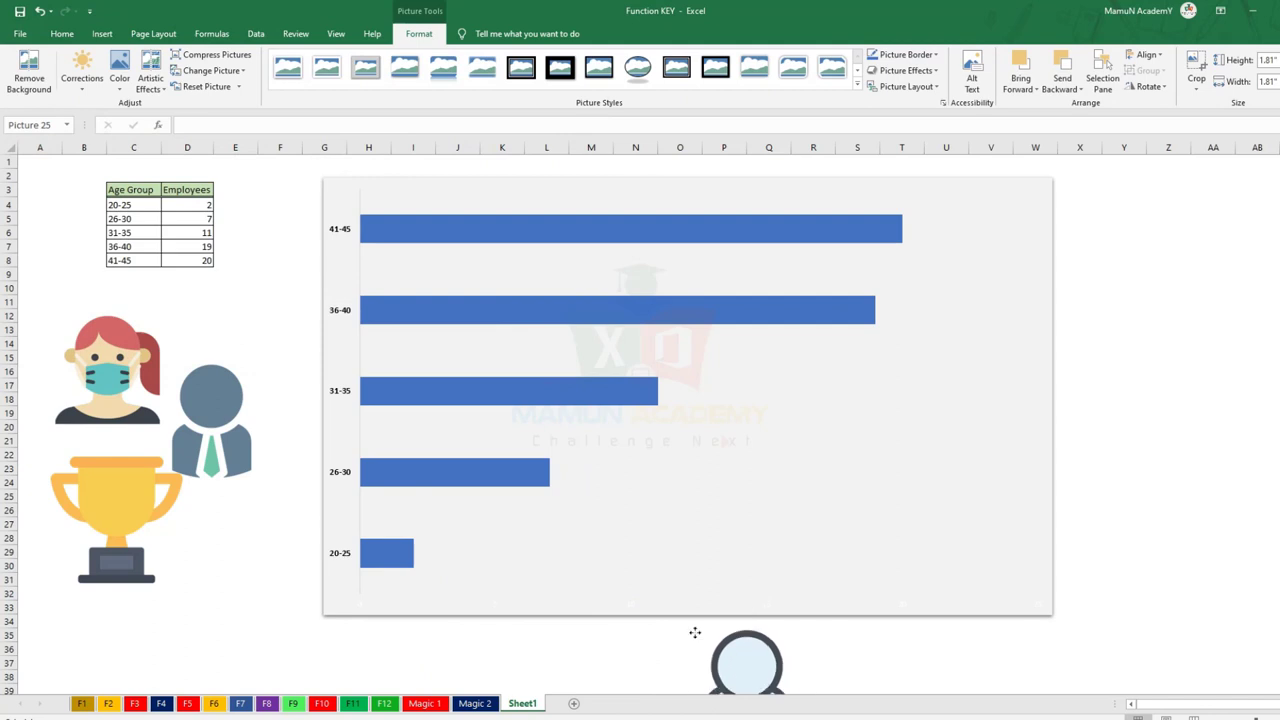
mouse_move(733, 652)
left_mouse_down()
mouse_move(258, 318)
mouse_move(175, 288)
left_mouse_up()
left_click_drag(258, 360, 266, 378)
left_click(280, 454)
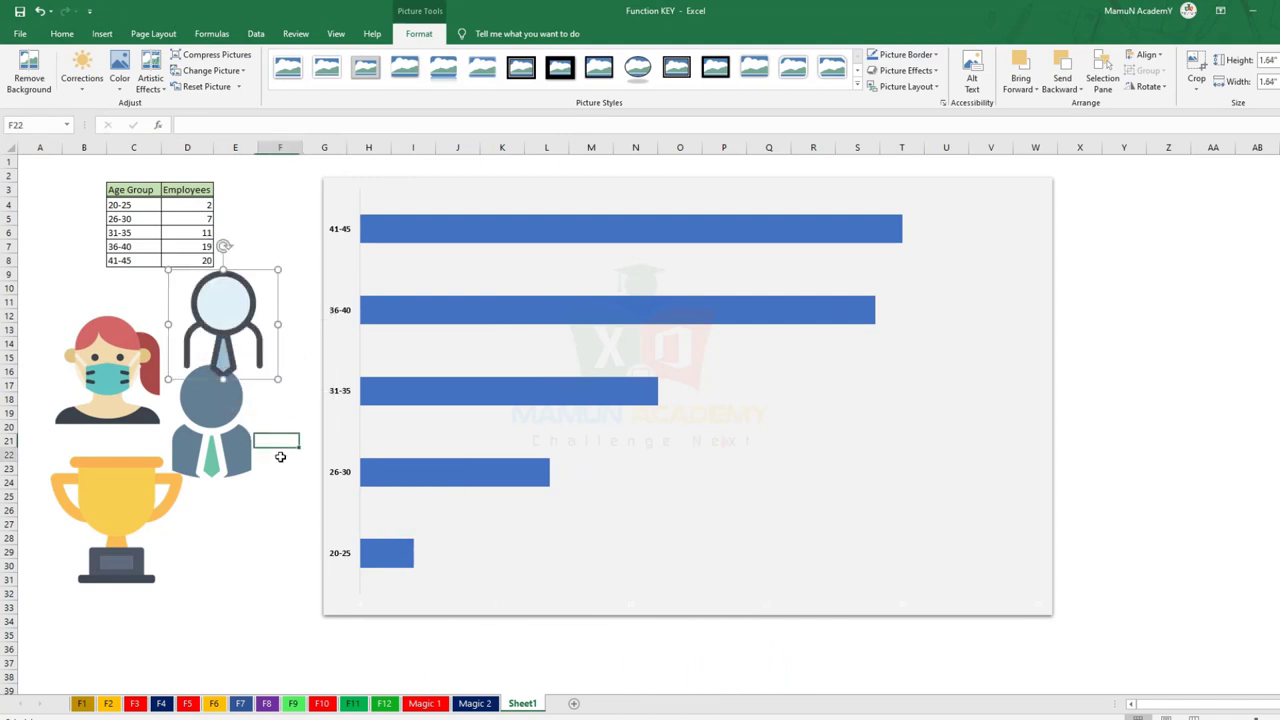
left_click(109, 360)
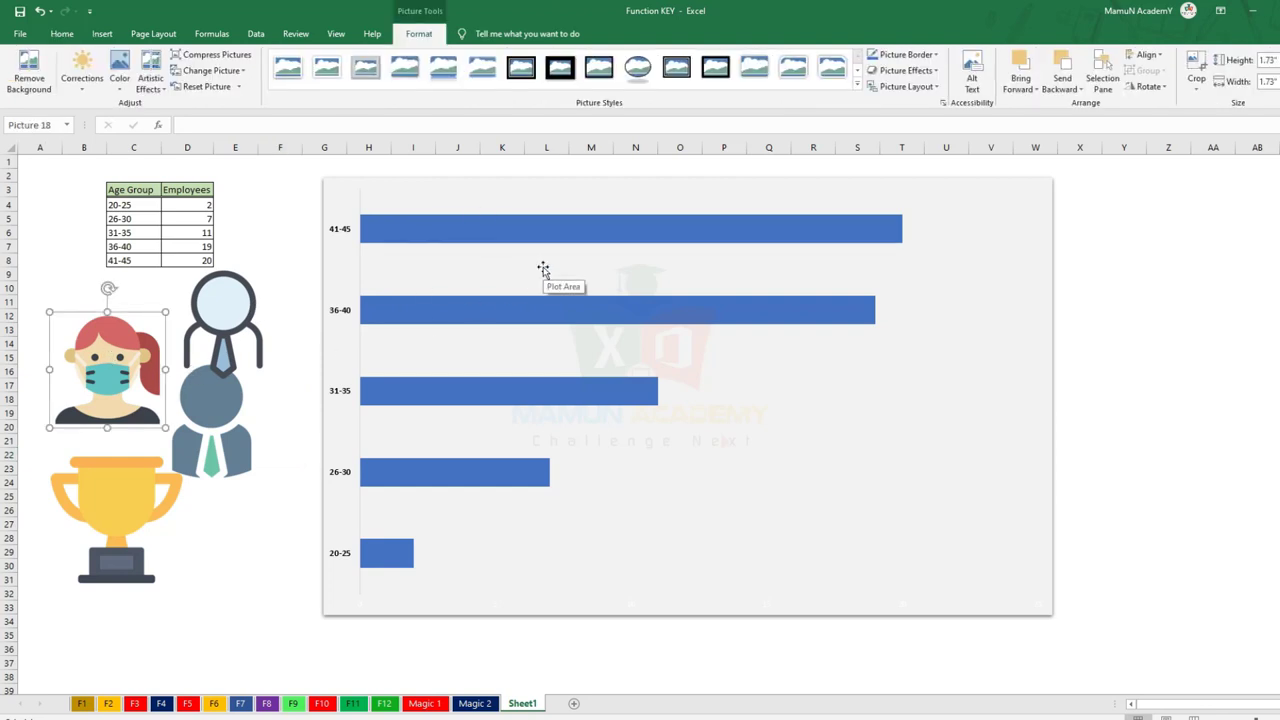
Step: Copy the masked-woman picture to the clipboard while keeping it in place on the sheet
right_click(118, 335)
left_click(158, 360)
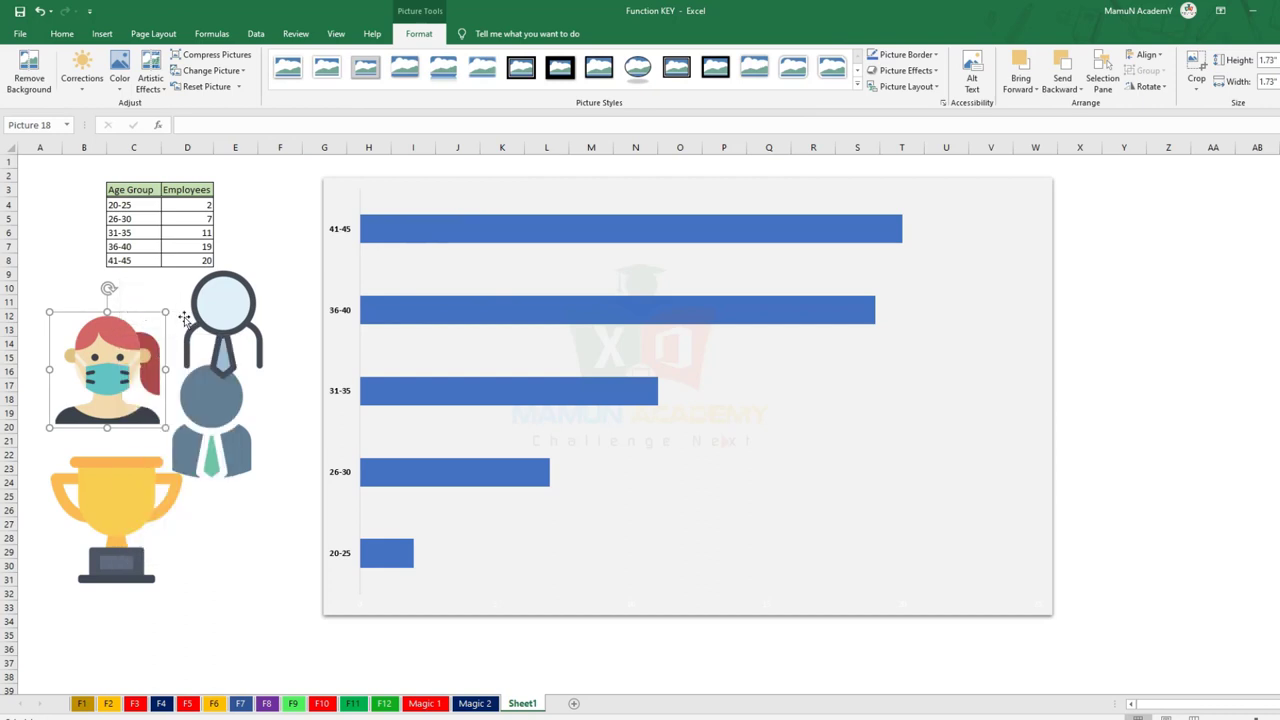
right_click(109, 332)
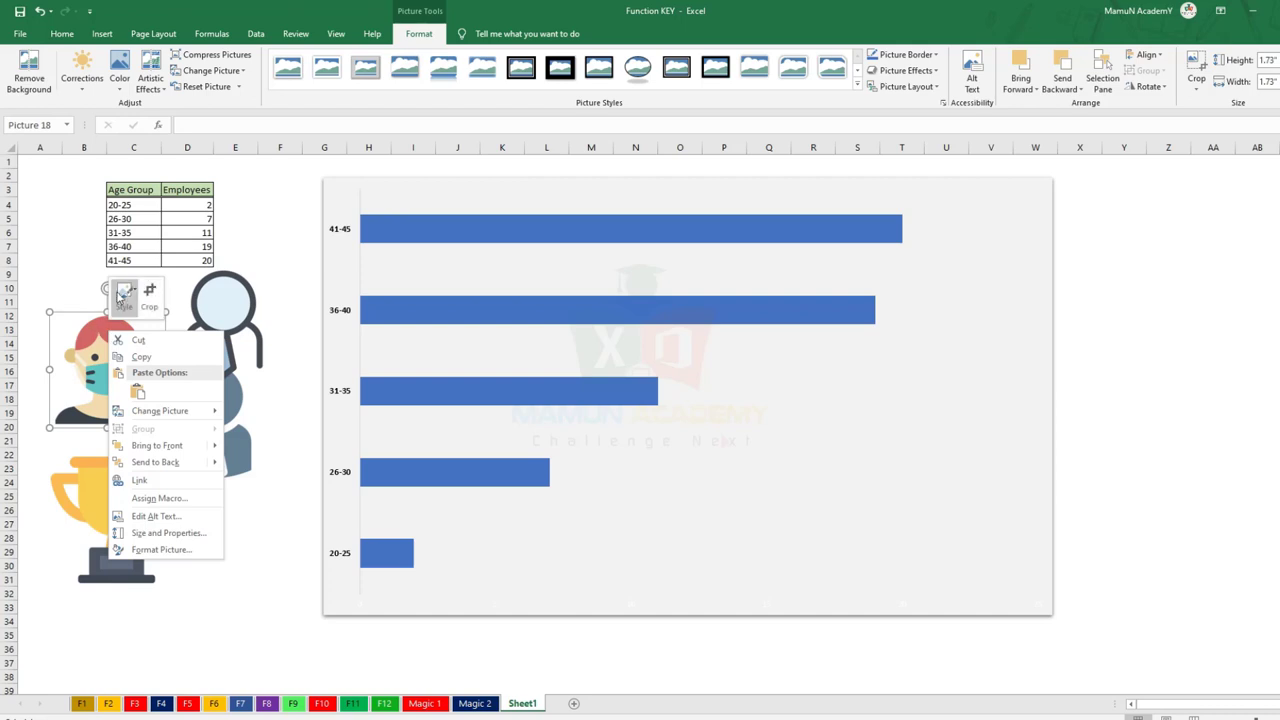
left_click(261, 214)
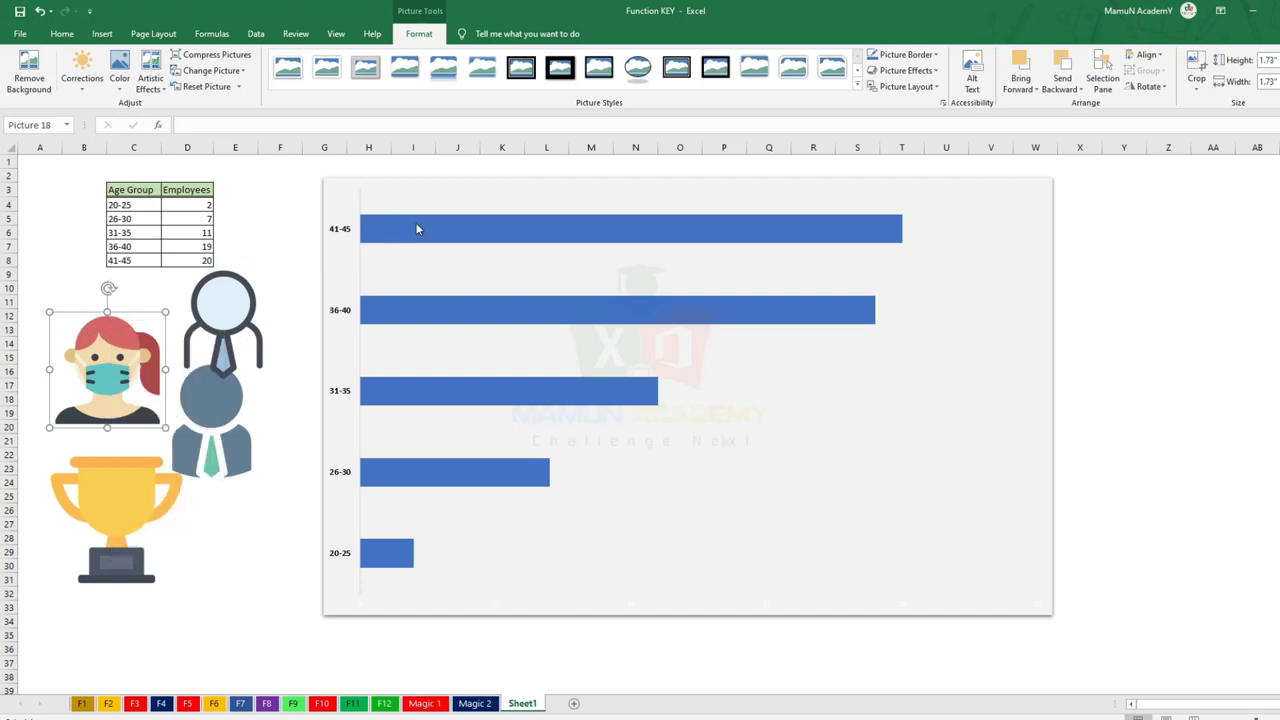
key("Delete")
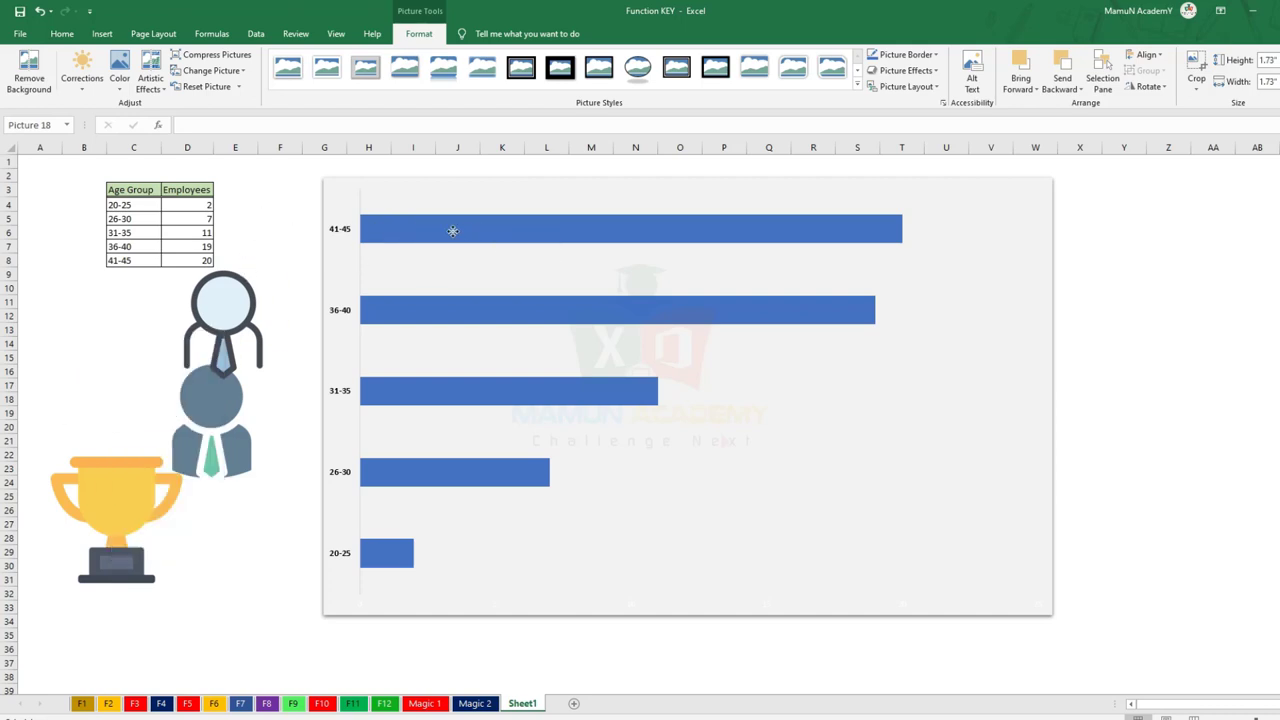
key("ctrl+z")
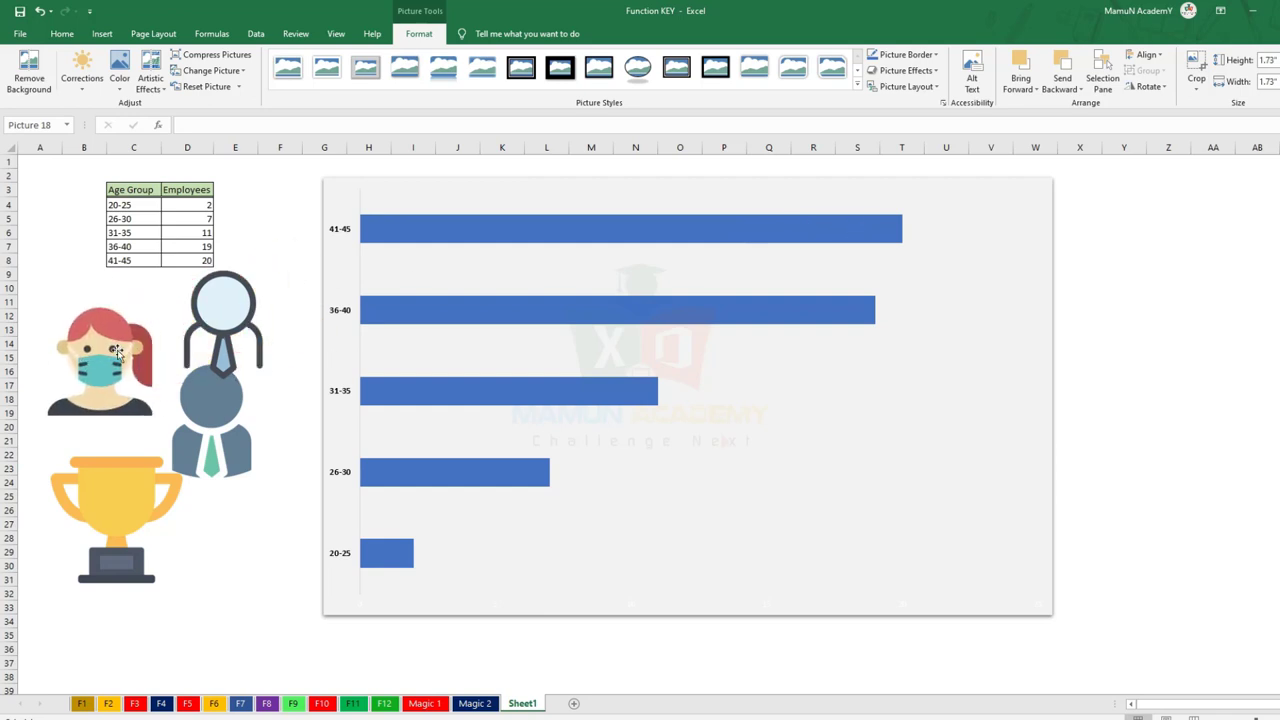
left_click(440, 233)
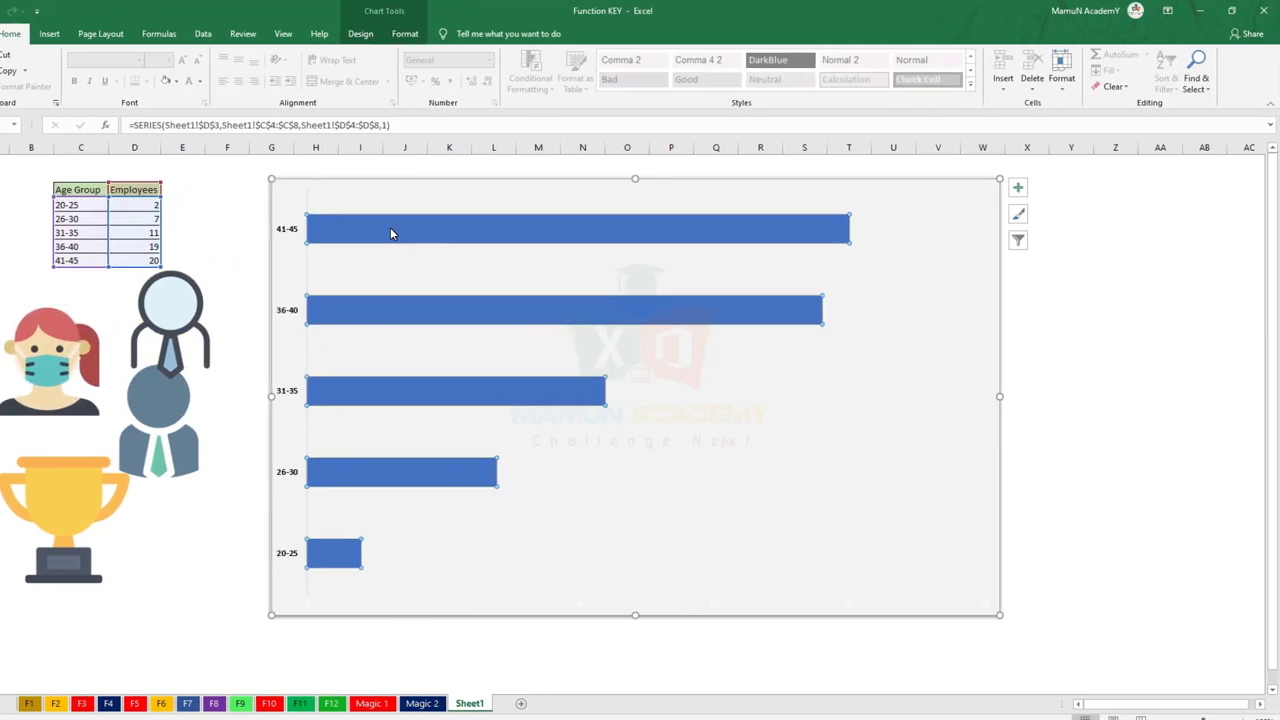
Step: Set the employee bars' fill to Picture or texture fill, showing a stretched trophy image
right_click(392, 233)
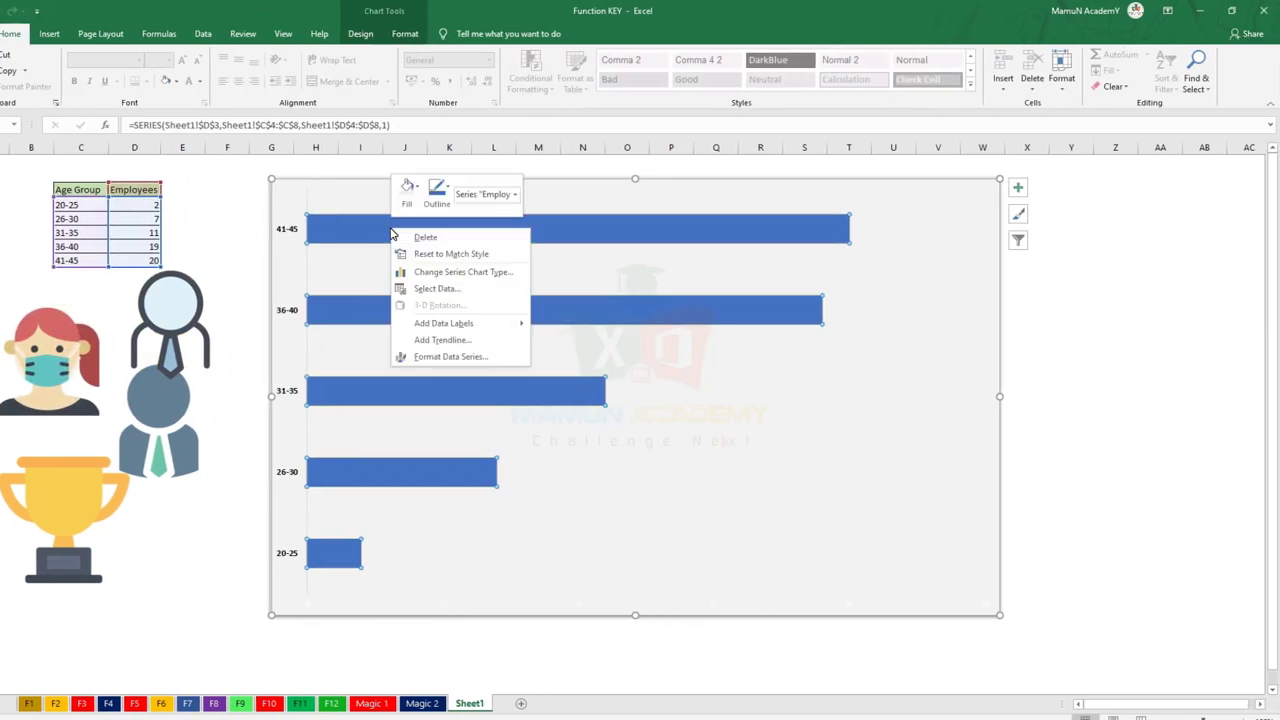
left_click(433, 357)
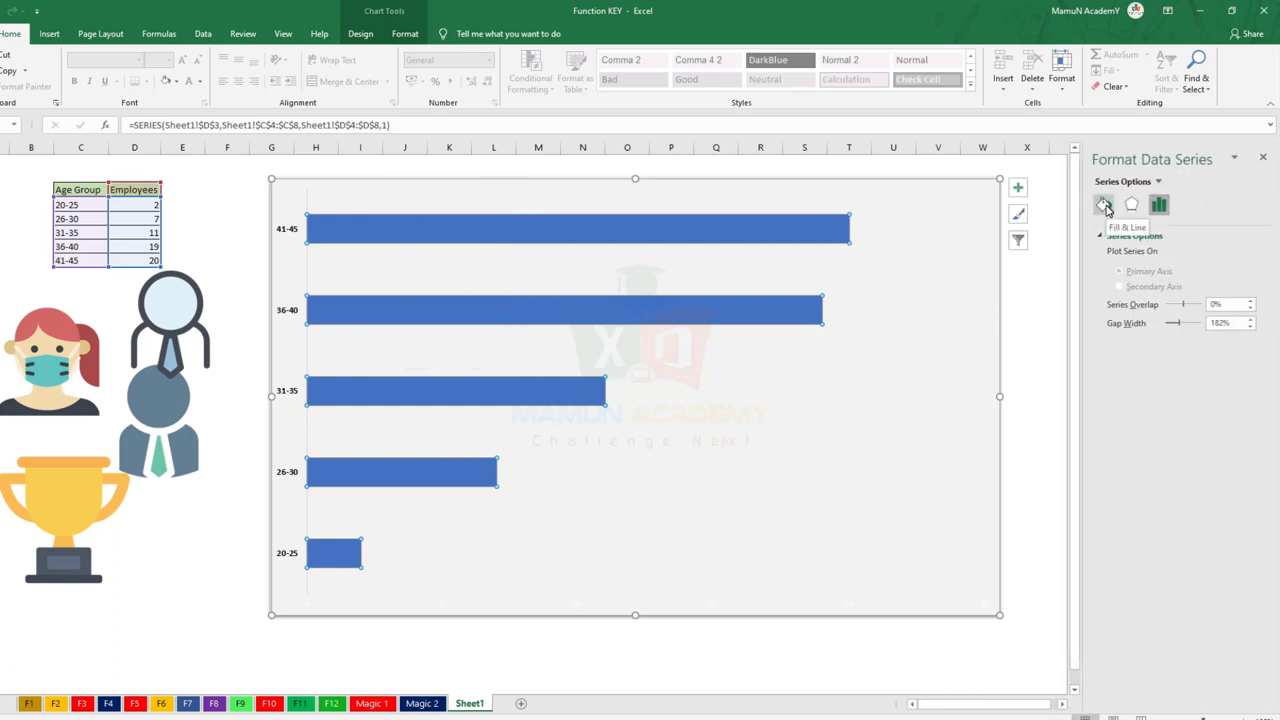
left_click(1104, 206)
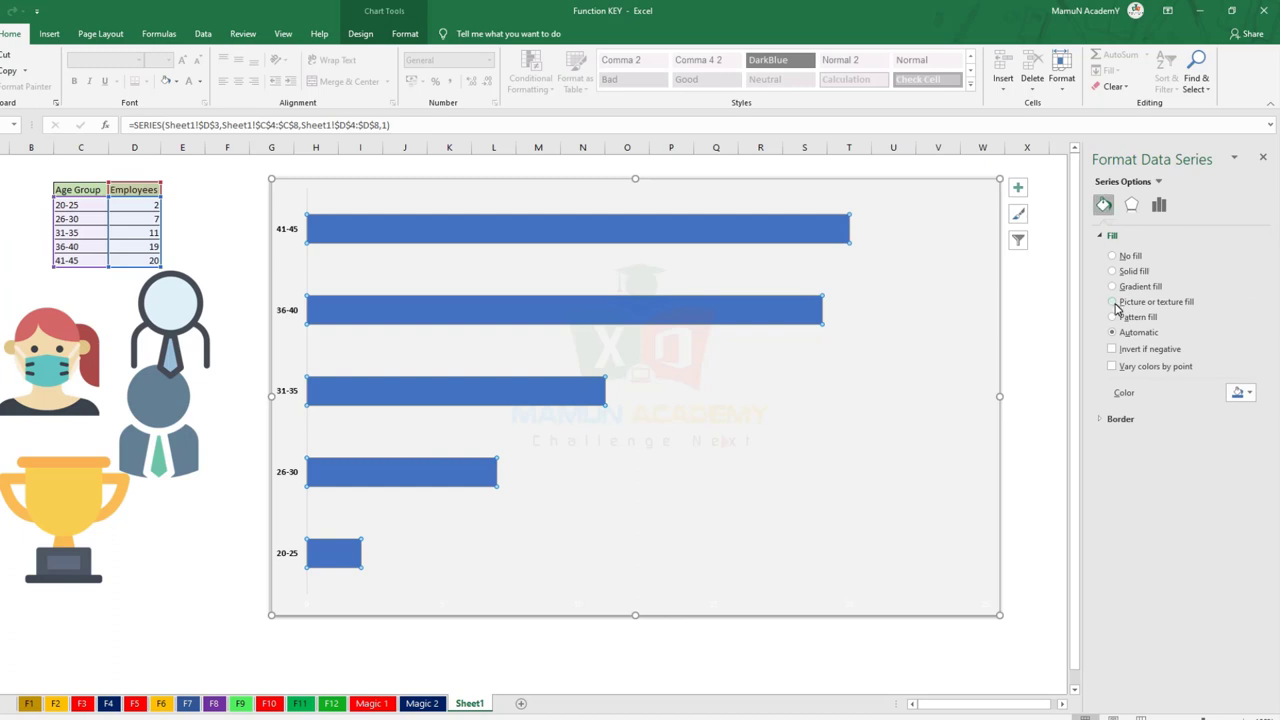
left_click(1114, 304)
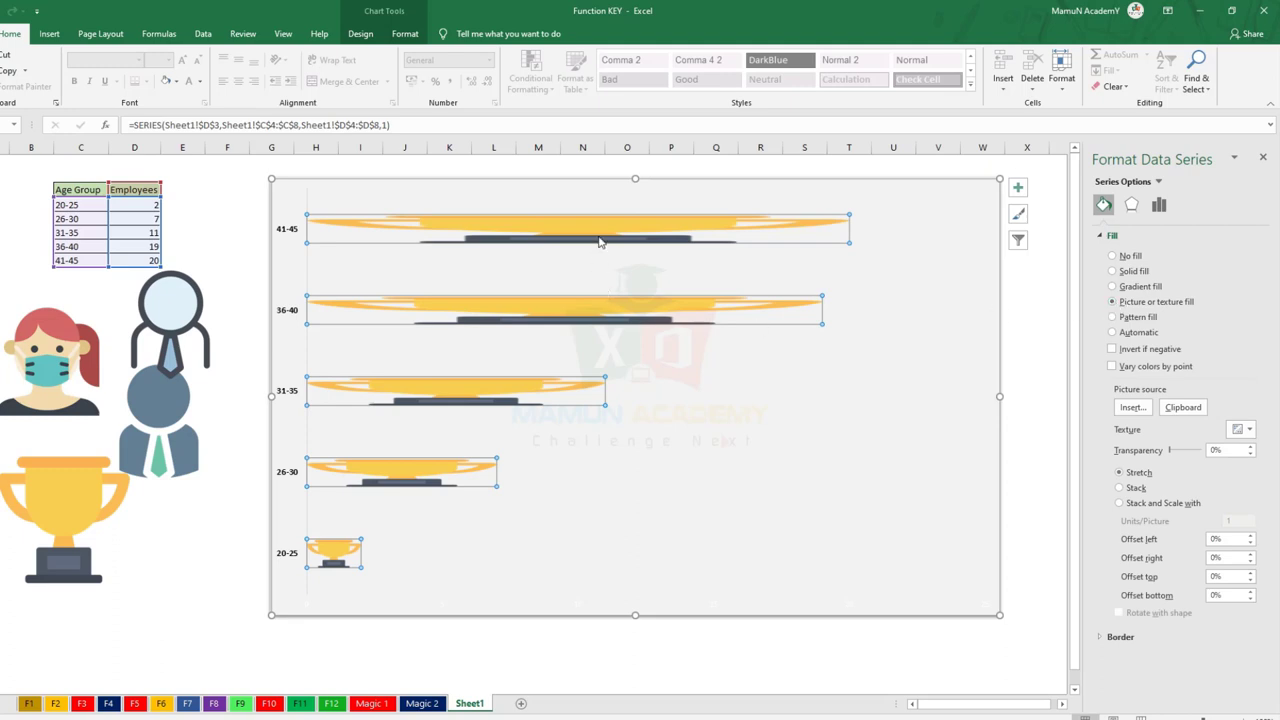
Step: Replace the trophy fill on the employee bars with the copied masked-woman picture from the clipboard
left_click(219, 234)
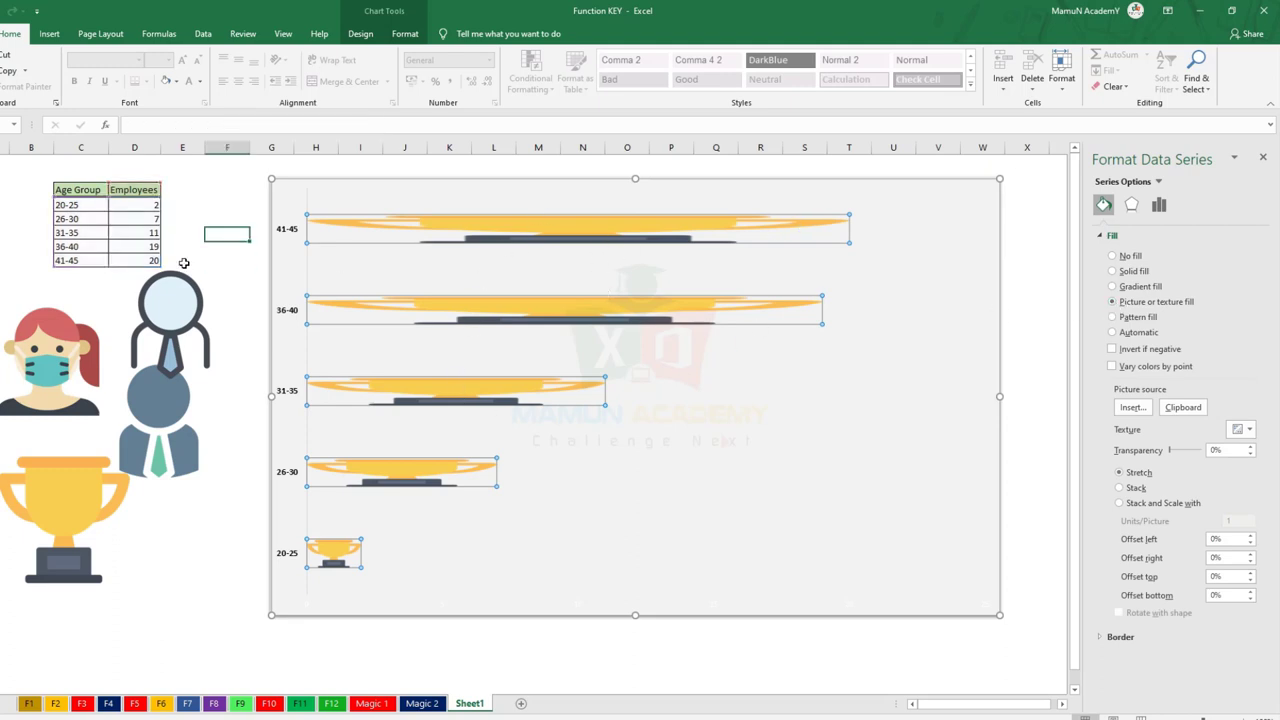
left_click(66, 343)
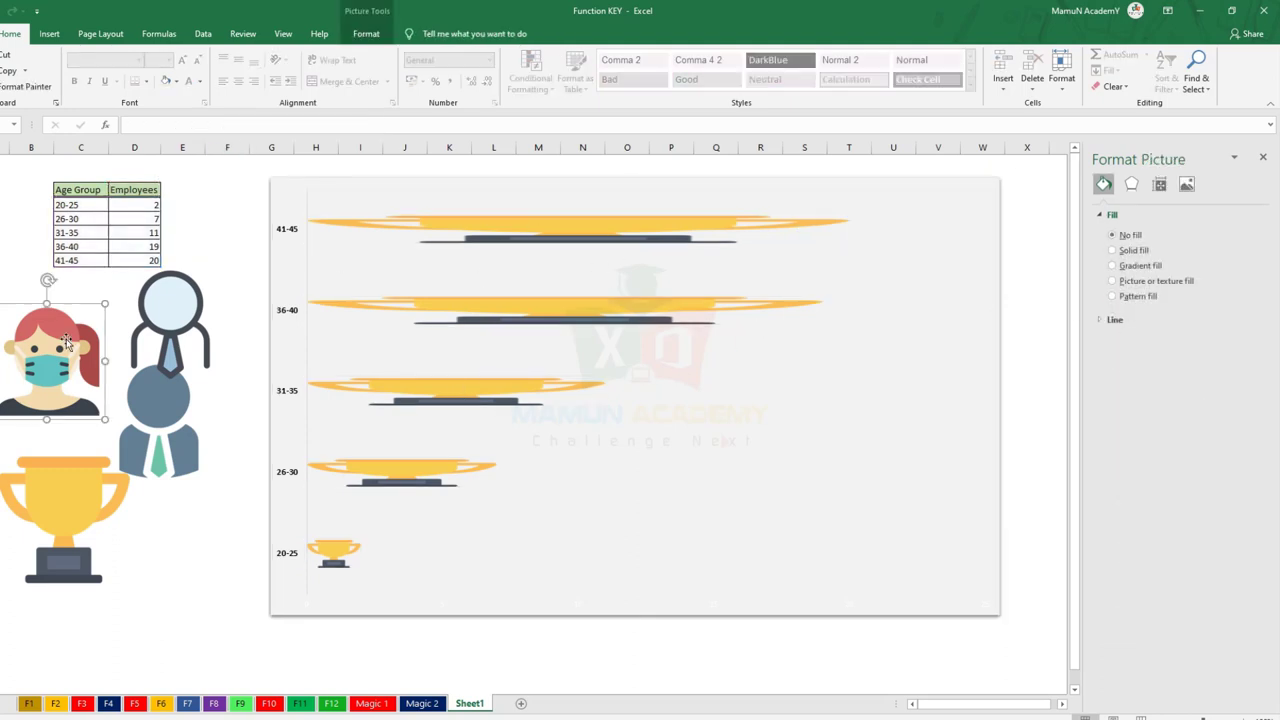
left_click(540, 236)
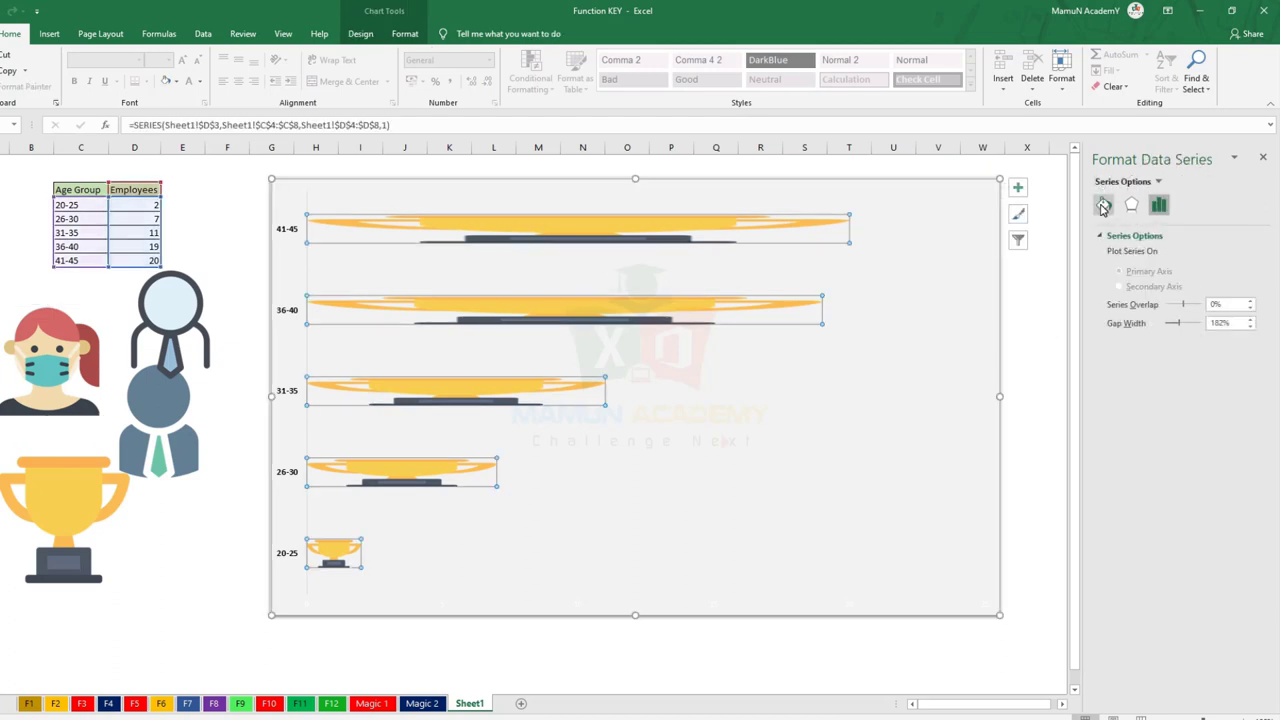
left_click(1103, 204)
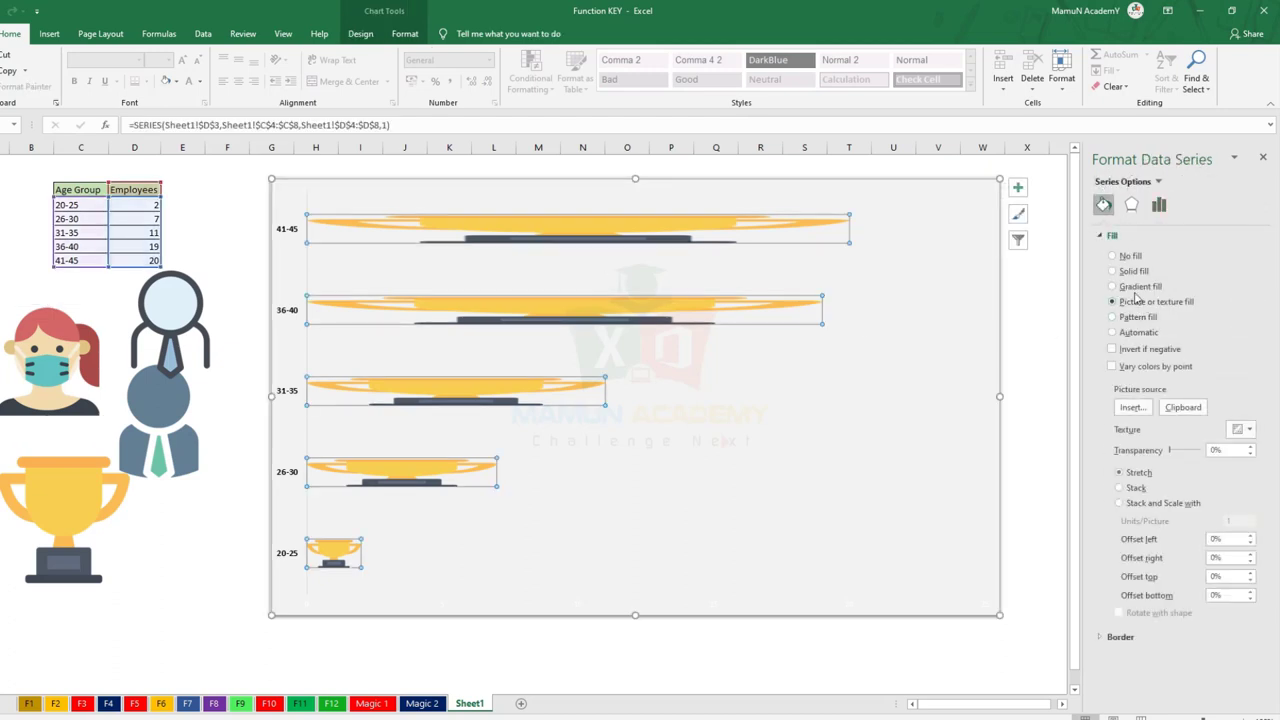
left_click(1181, 411)
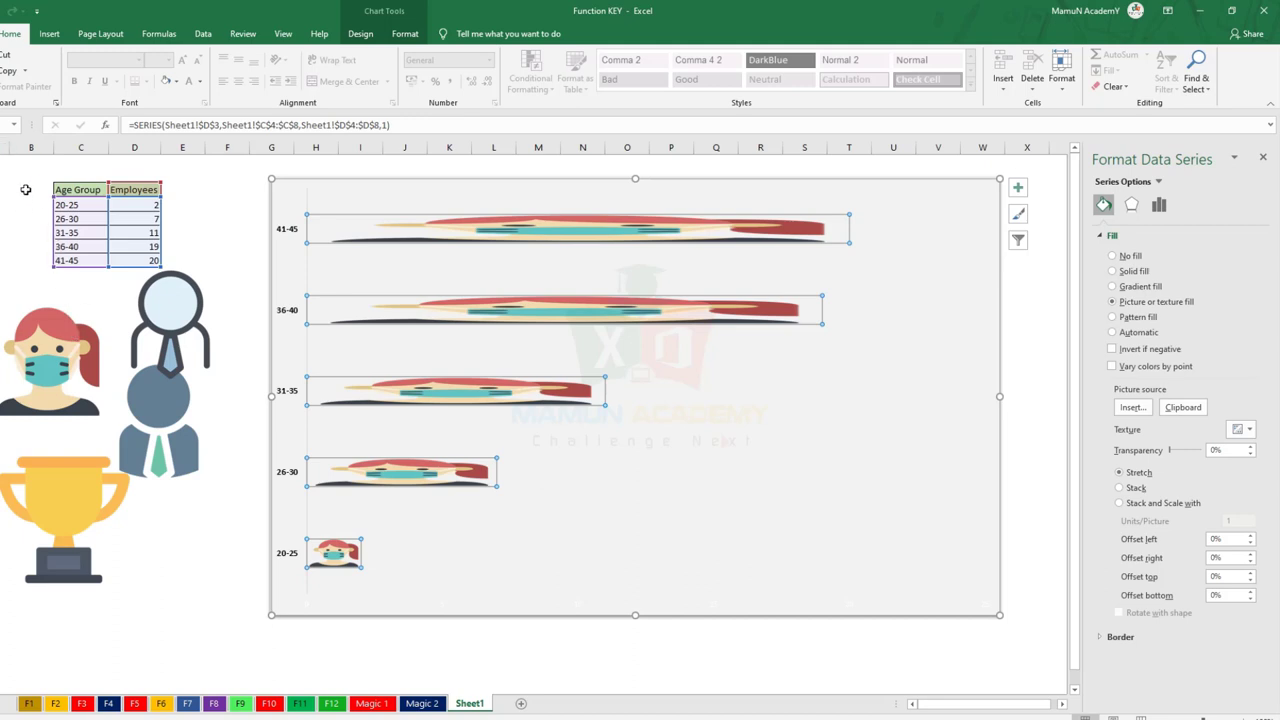
left_click(55, 102)
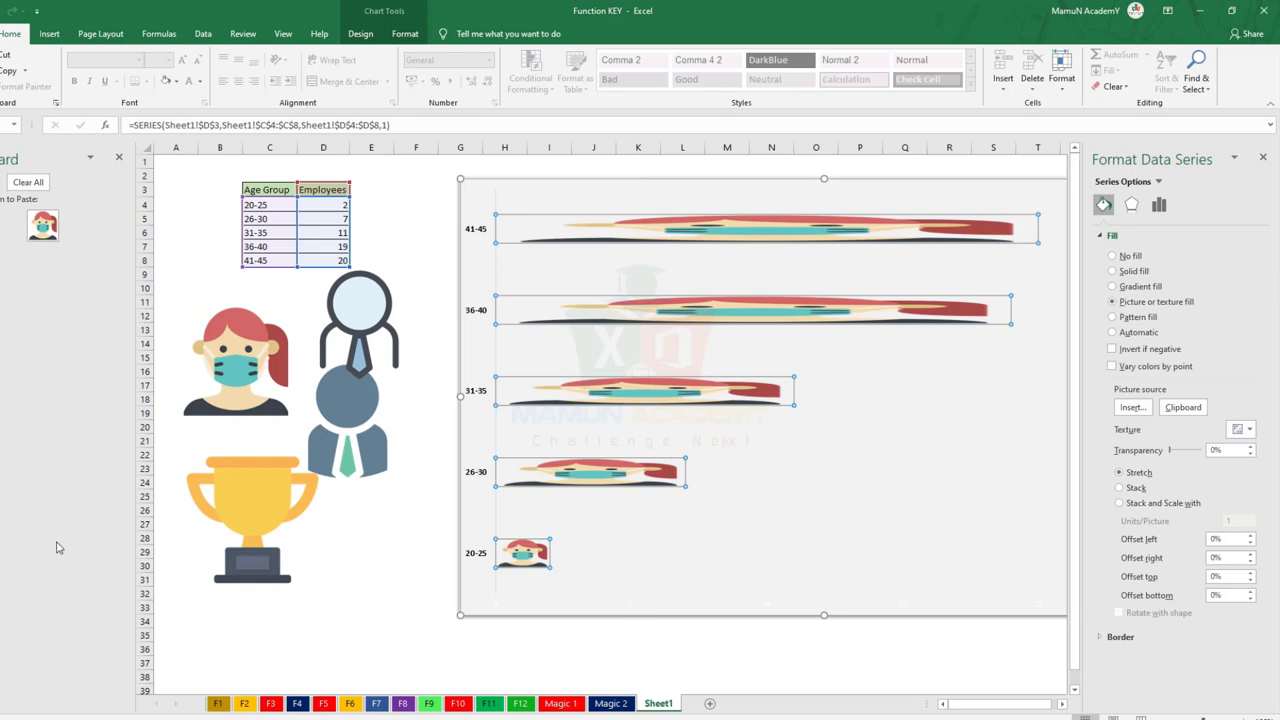
left_click(118, 161)
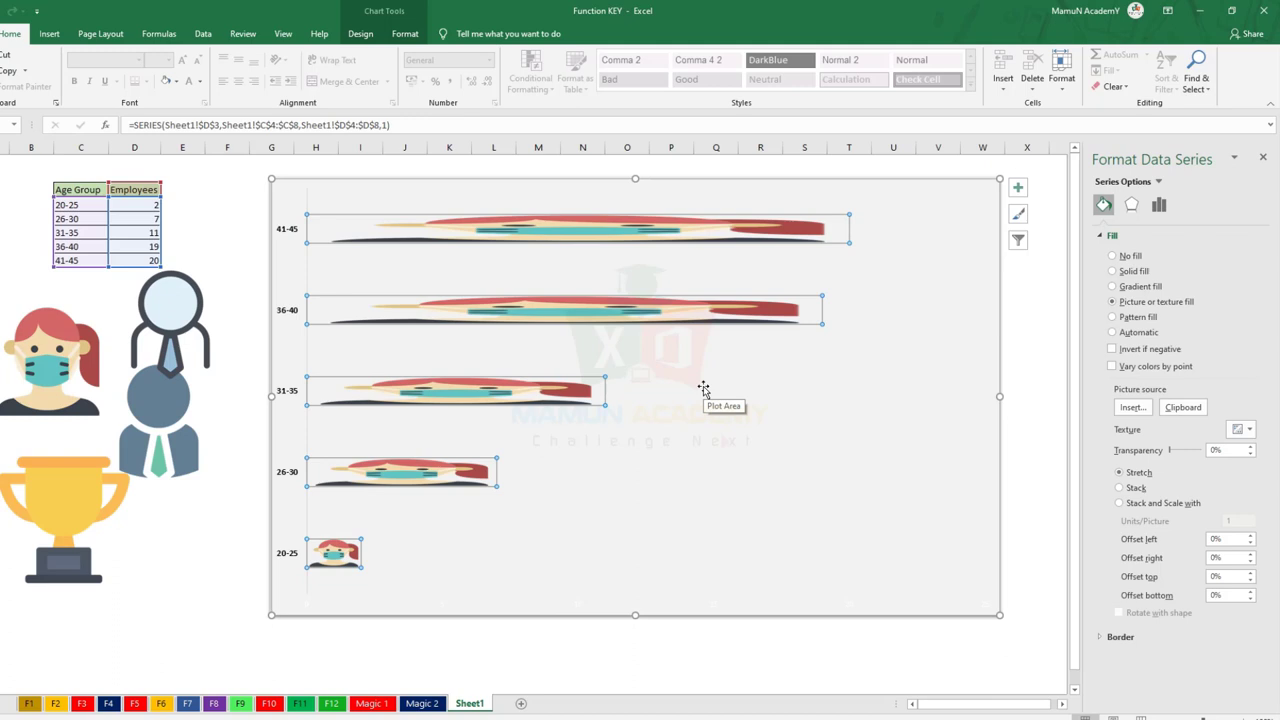
Step: Stack the masked-woman icon along each bar and add bold size-10 value labels
left_click(1119, 488)
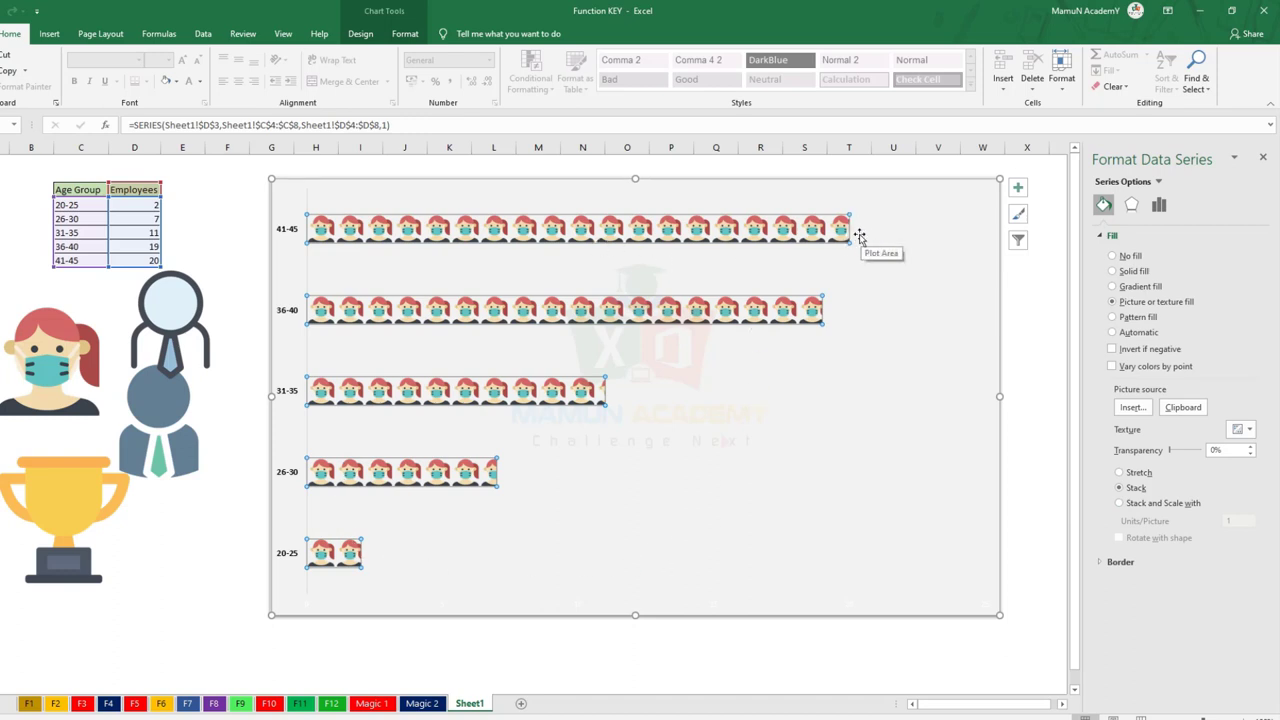
right_click(633, 234)
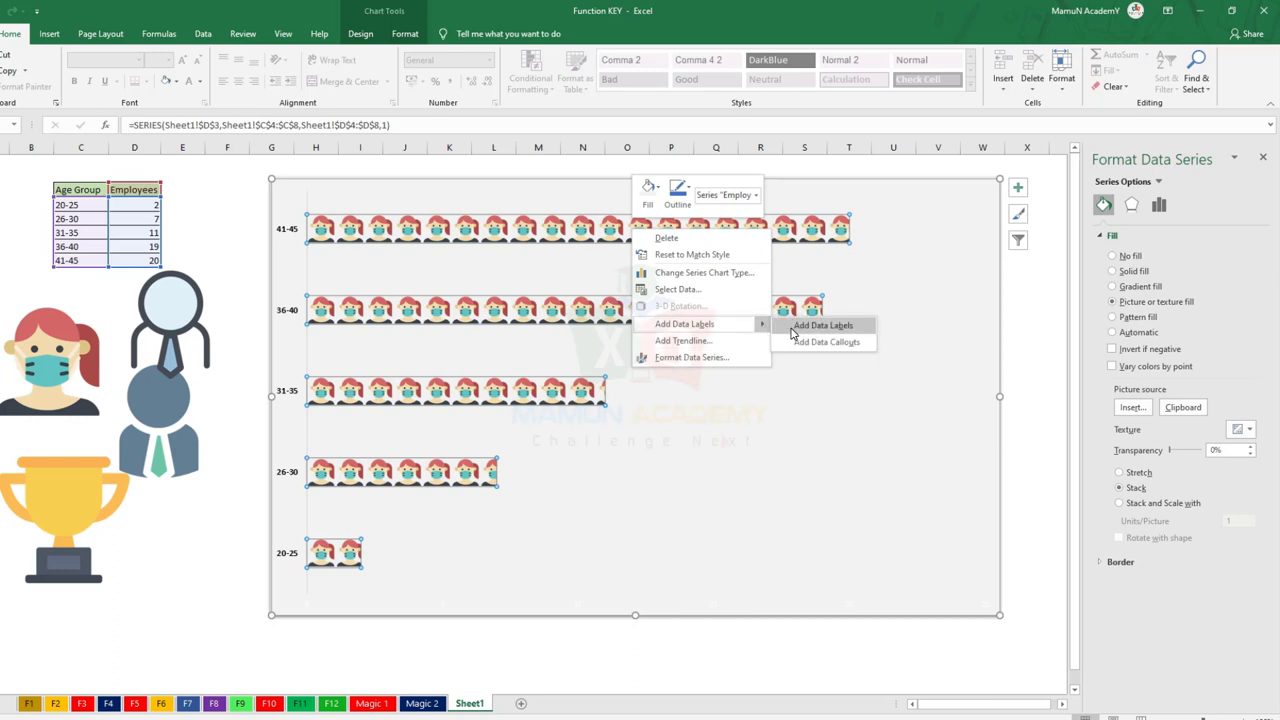
key("Escape")
left_click(865, 232)
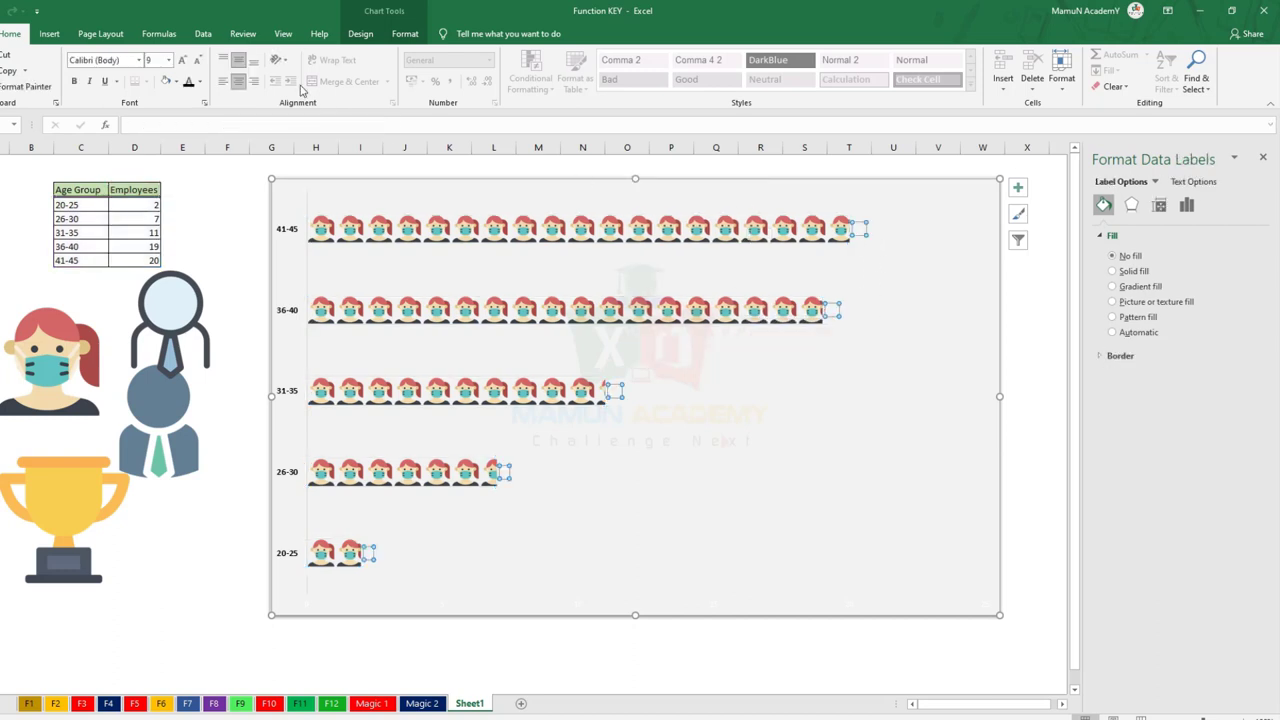
left_click(182, 60)
left_click(73, 81)
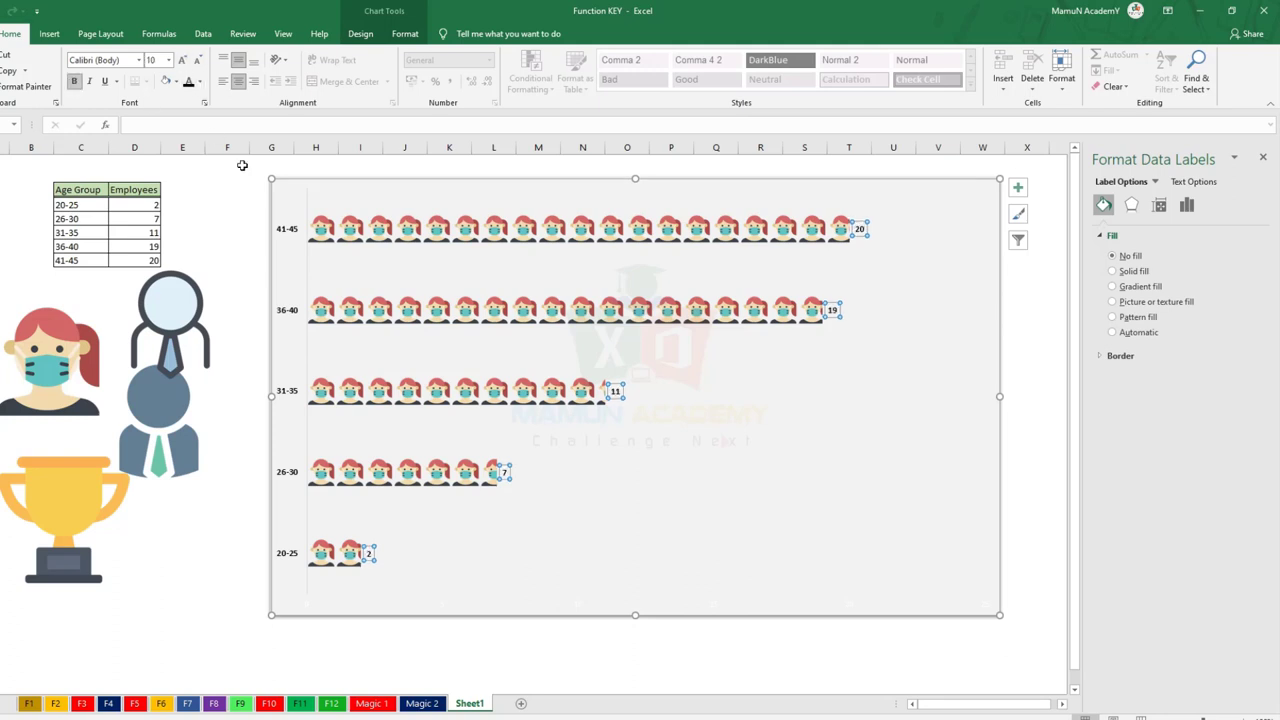
left_click(247, 205)
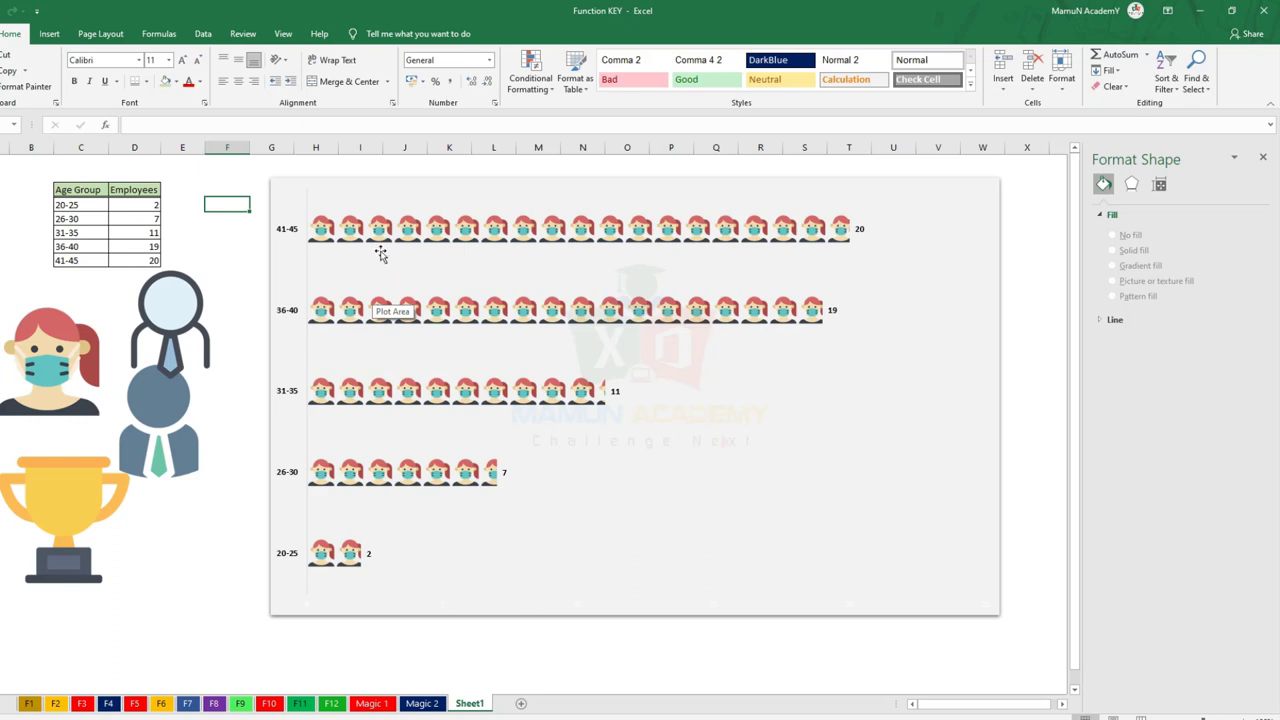
Step: Recalculate the random employee counts to 5, 6, 15, 15 and 24, then select the pictograph bars
key("F9")
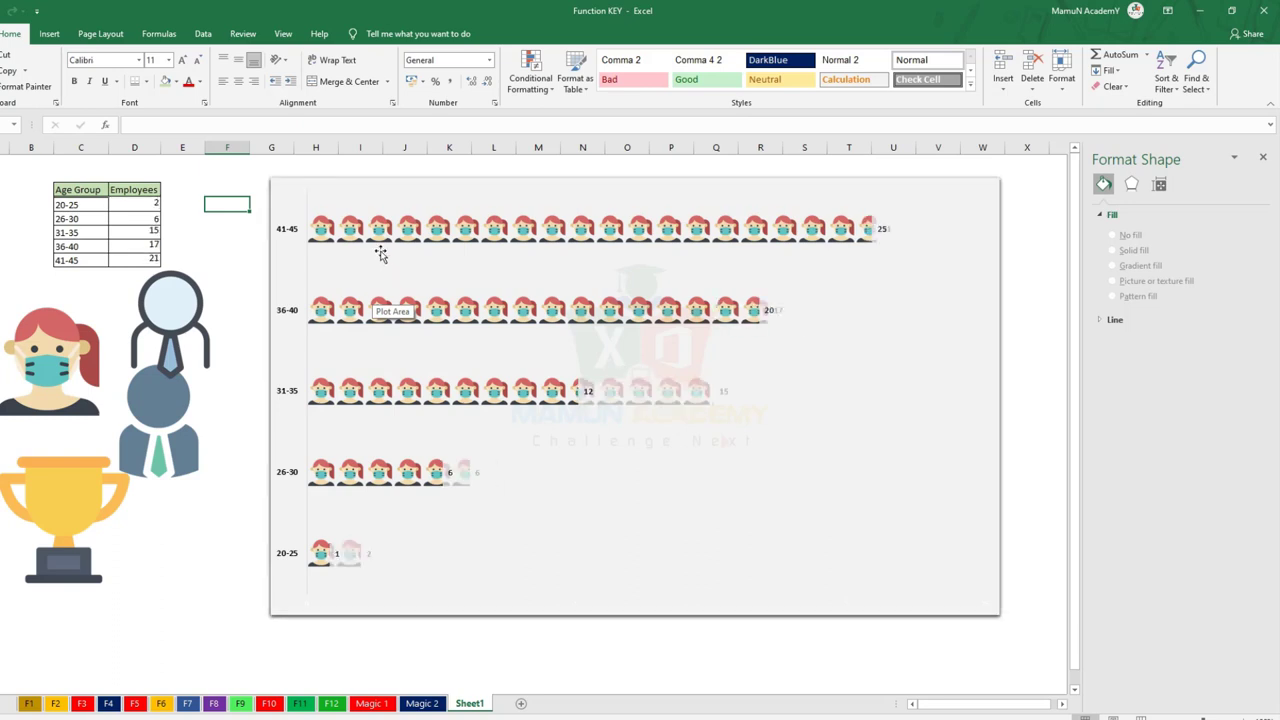
key("F9")
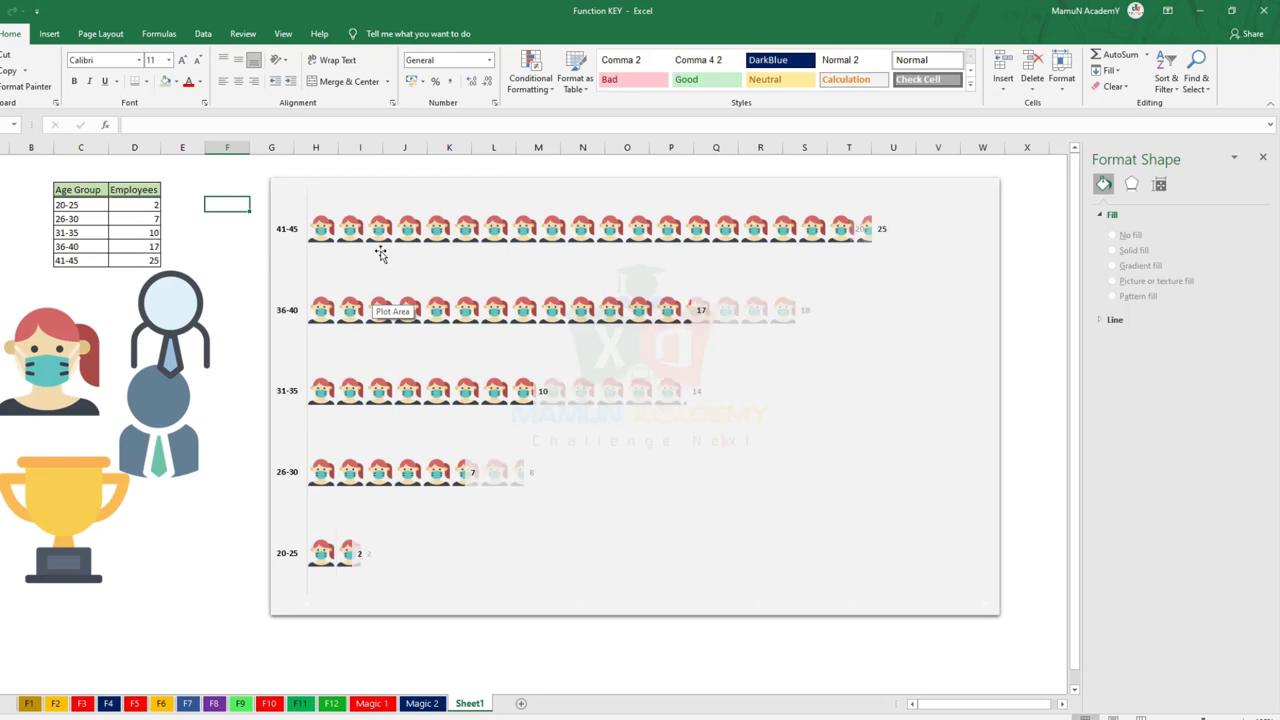
key("F9")
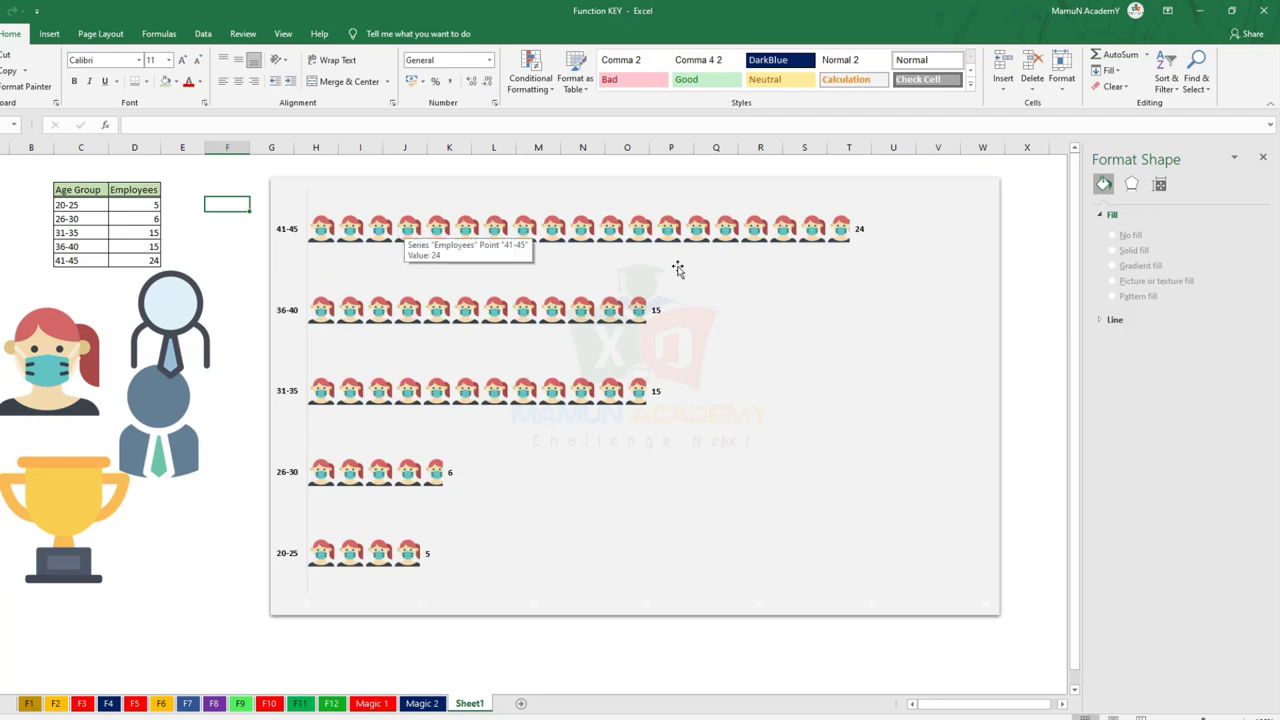
left_click(589, 236)
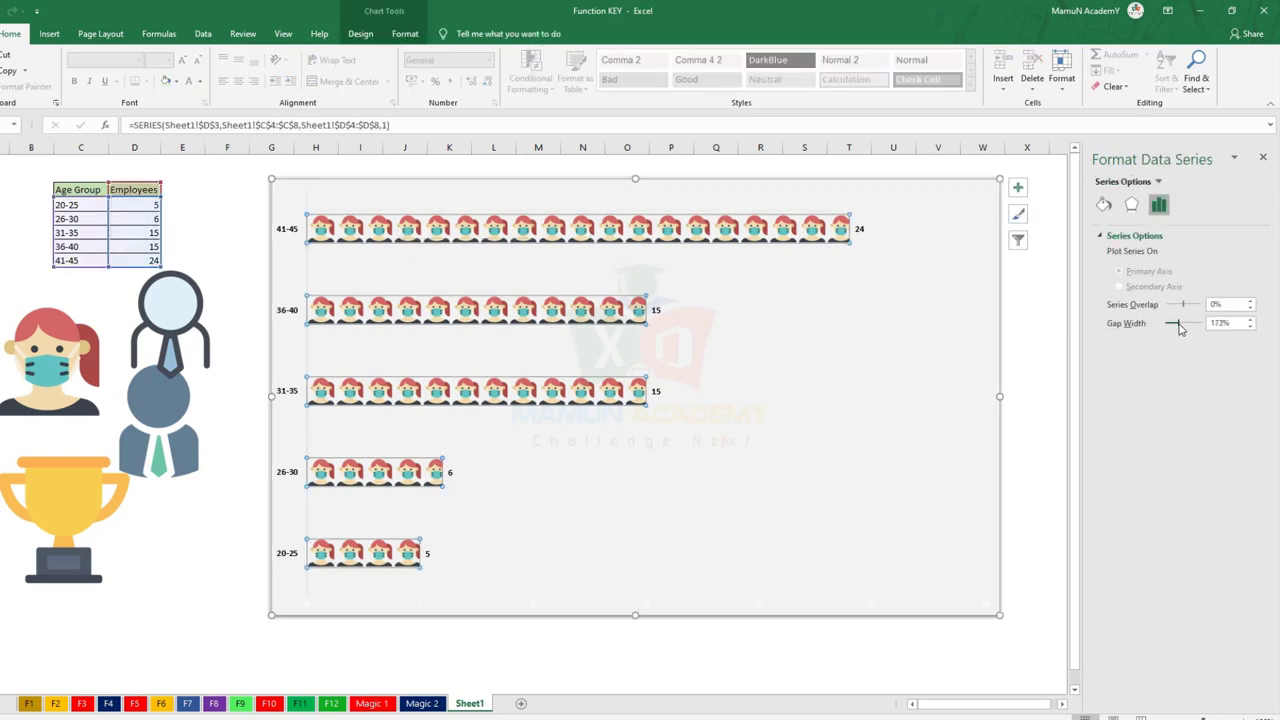
Step: Narrow the gap width between the pictograph bars to 85%
left_click_drag(1176, 326, 1172, 327)
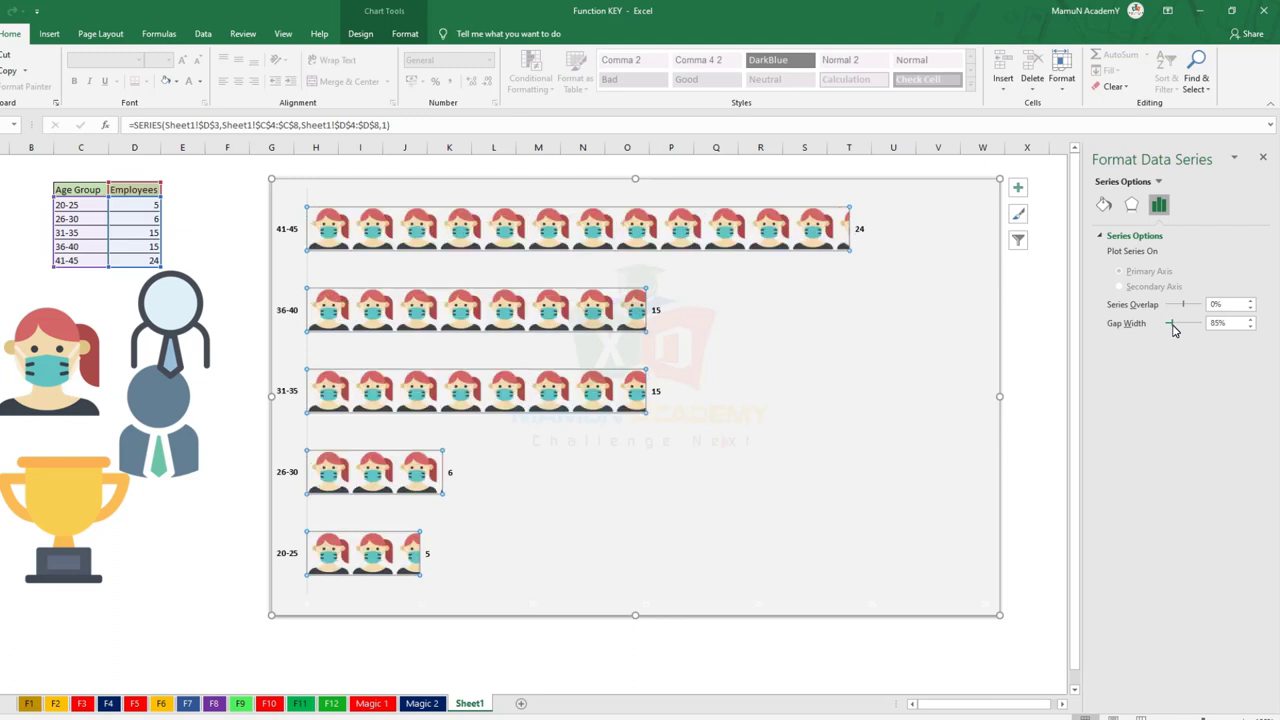
left_click(1104, 206)
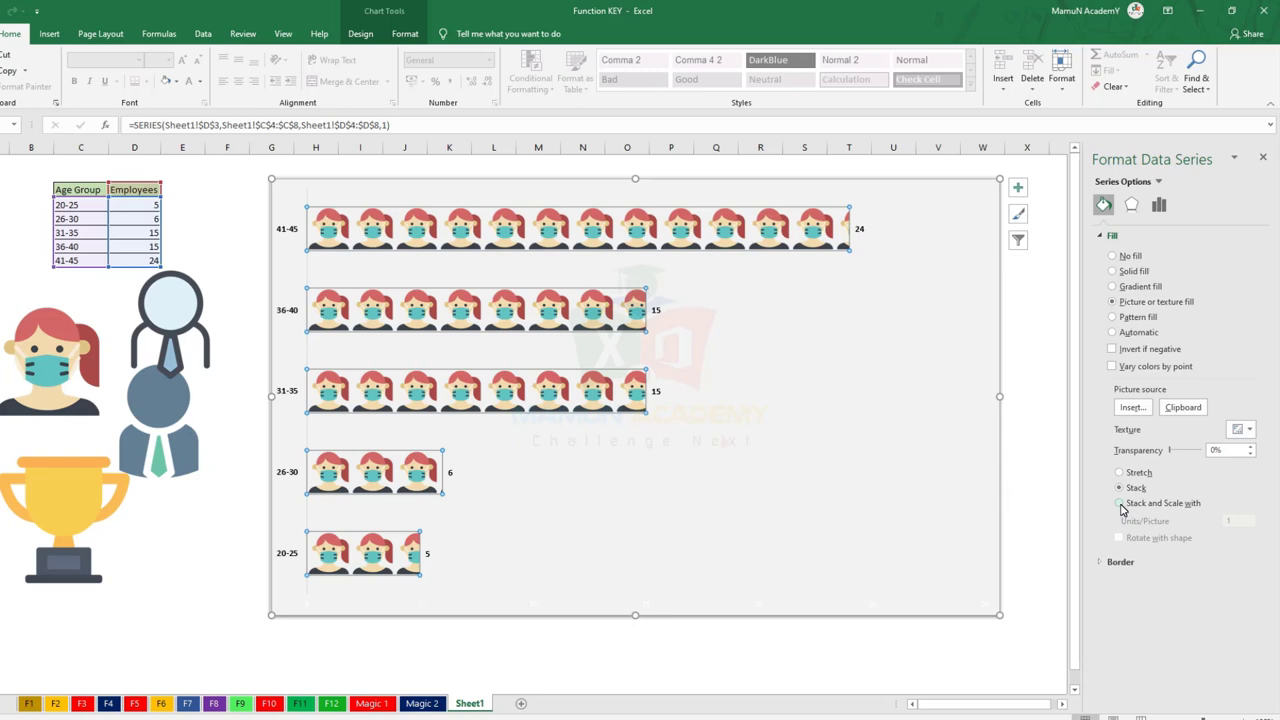
Step: Set the bar fill to Stack and Scale with 1 unit per picture, and recalculate counts to 2, 6, 14, 19, 21
left_click(1120, 504)
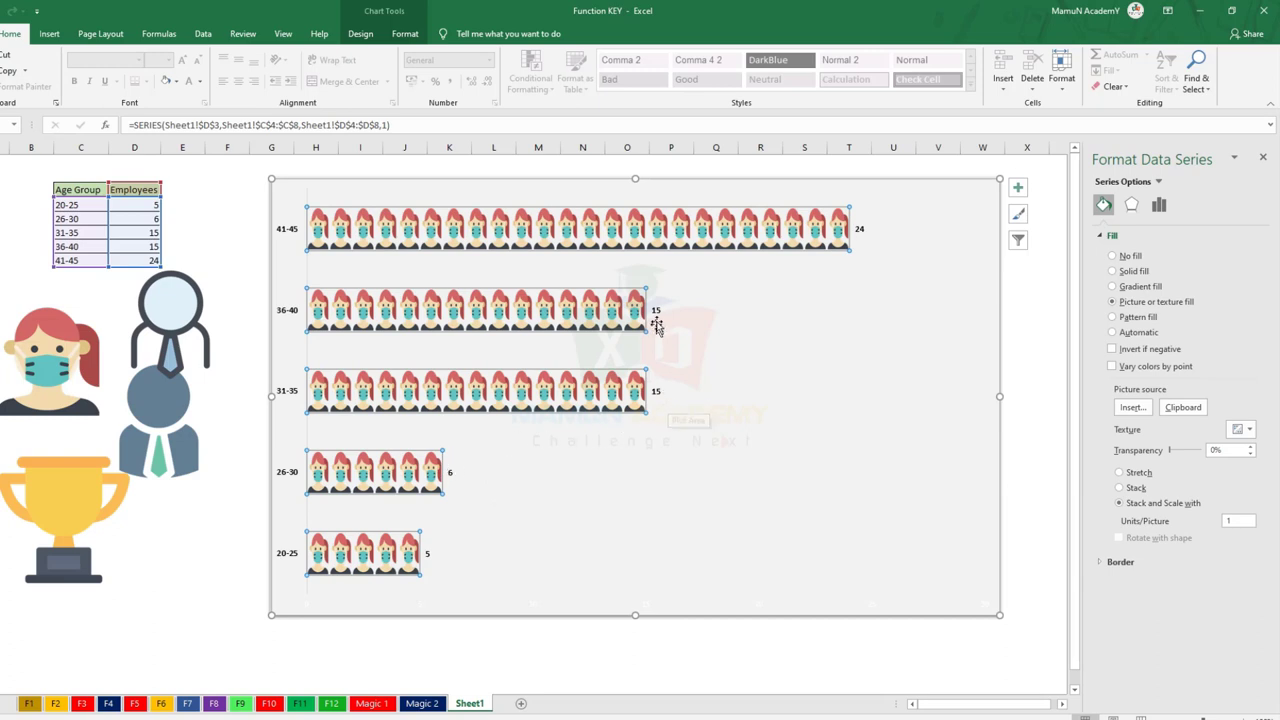
left_click(232, 216)
key("F9")
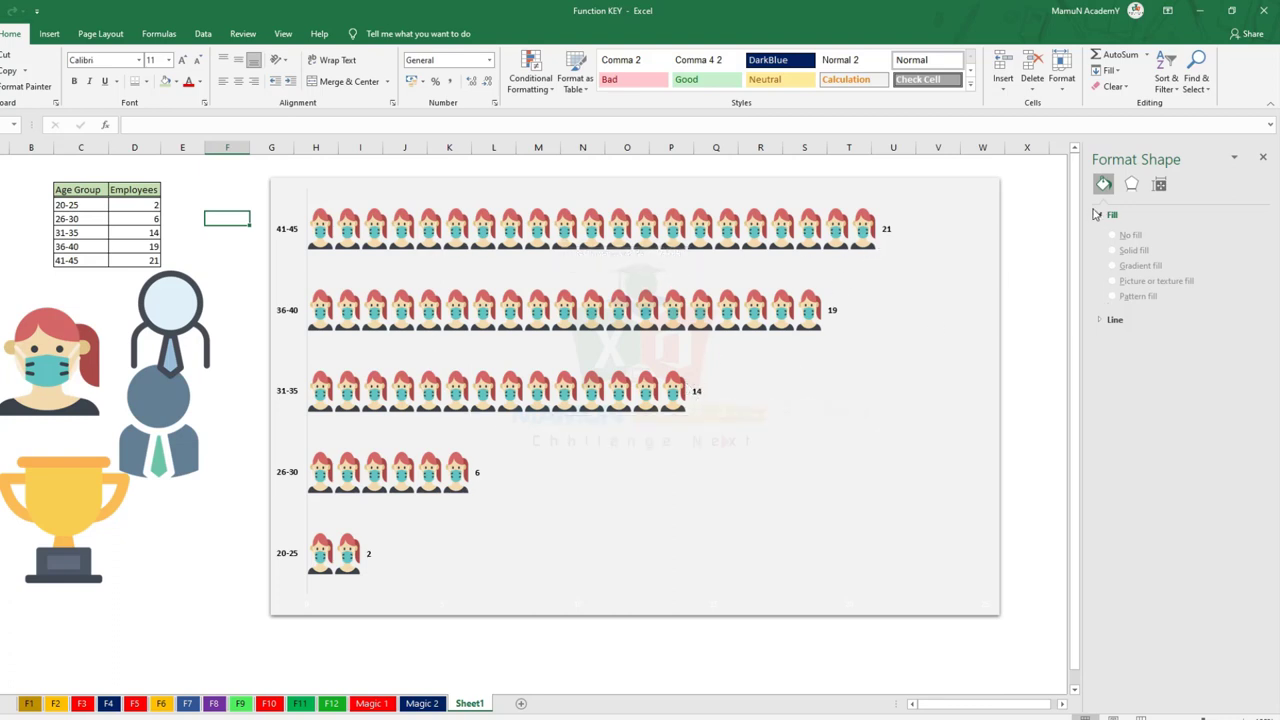
left_click(790, 246)
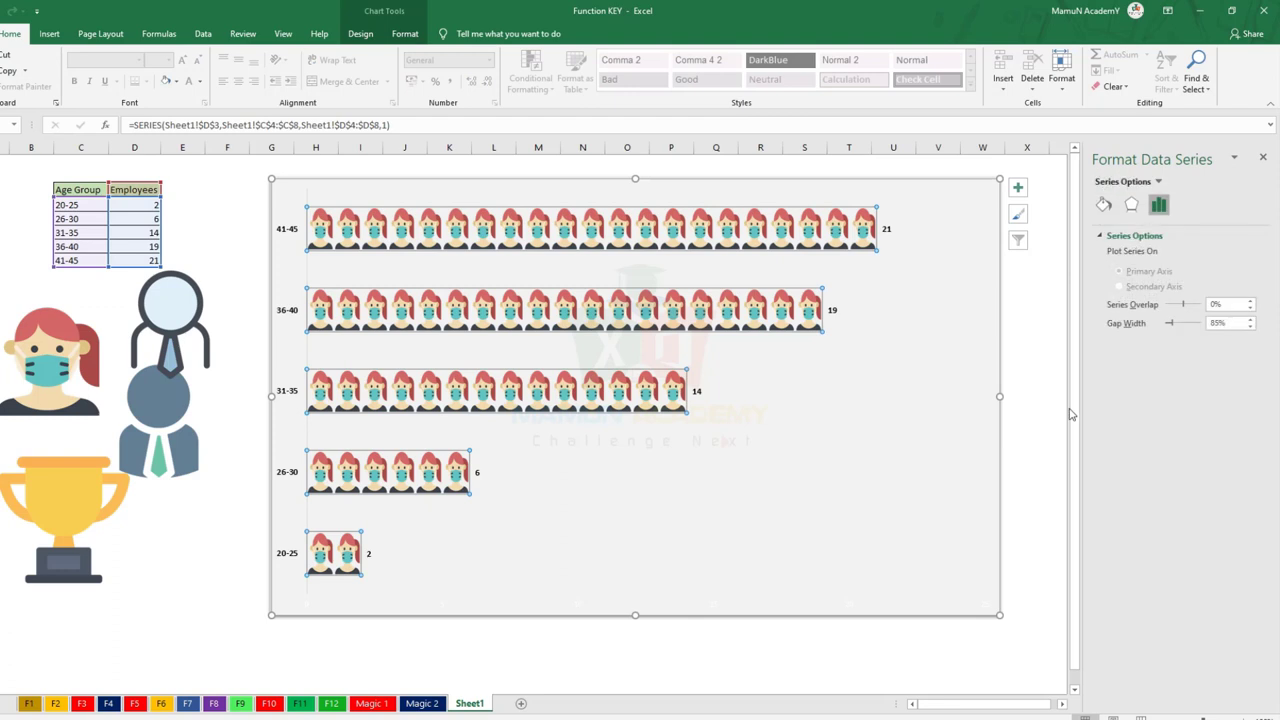
left_click(1103, 204)
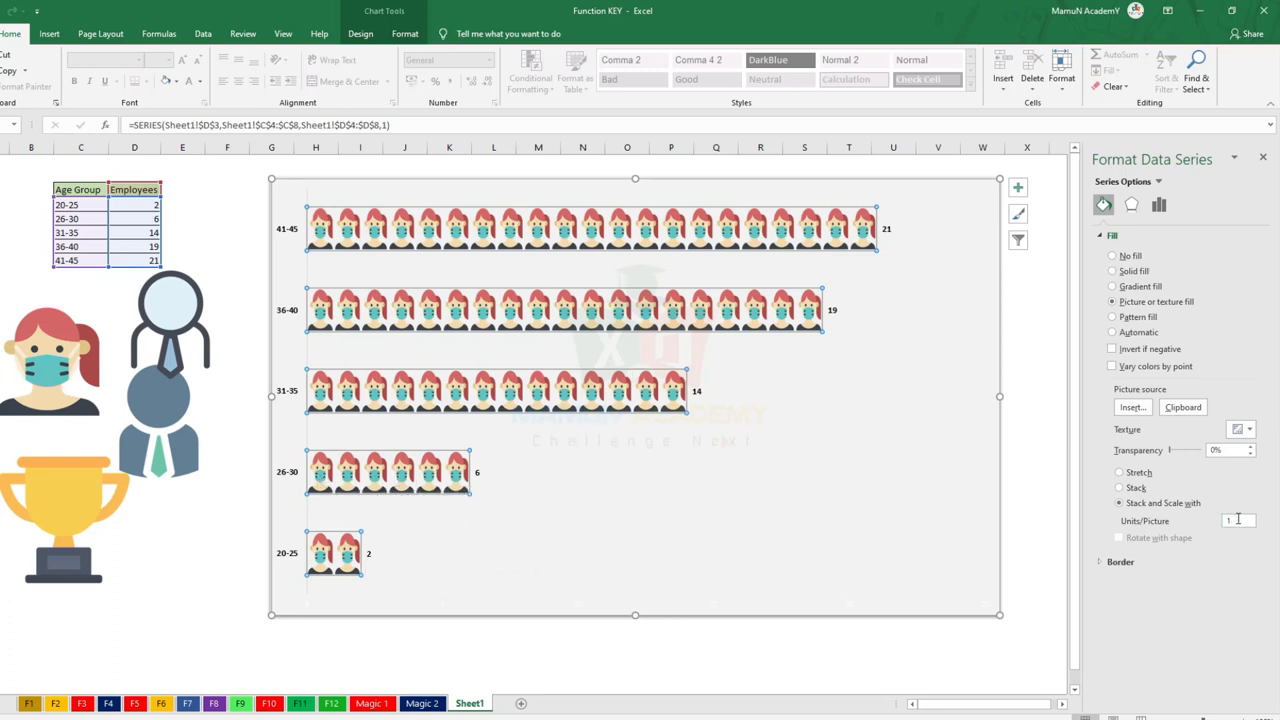
Step: Set Units/Picture to 2 so each masked-woman icon represents two employees
double_click(1226, 521)
key("Return")
left_click(716, 657)
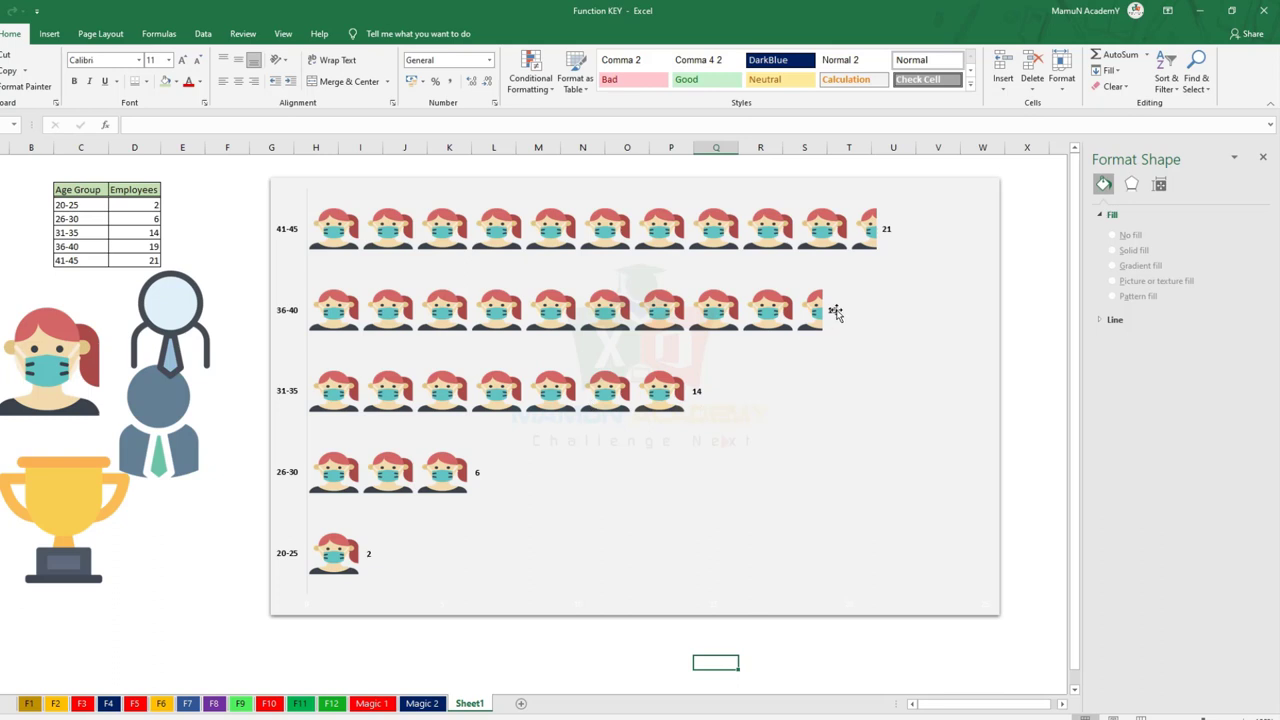
mouse_move(819, 229)
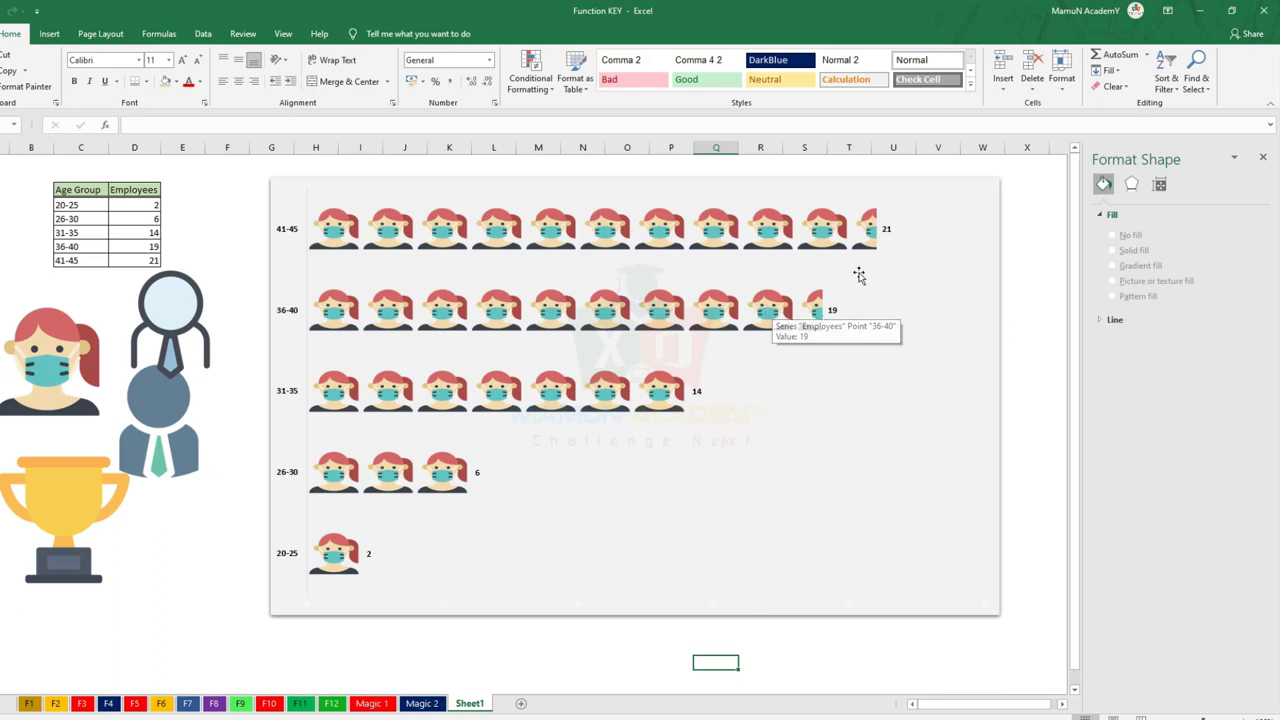
Step: Reopen the bars' fill settings and edit the Units/Picture value toward 3
left_click(818, 230)
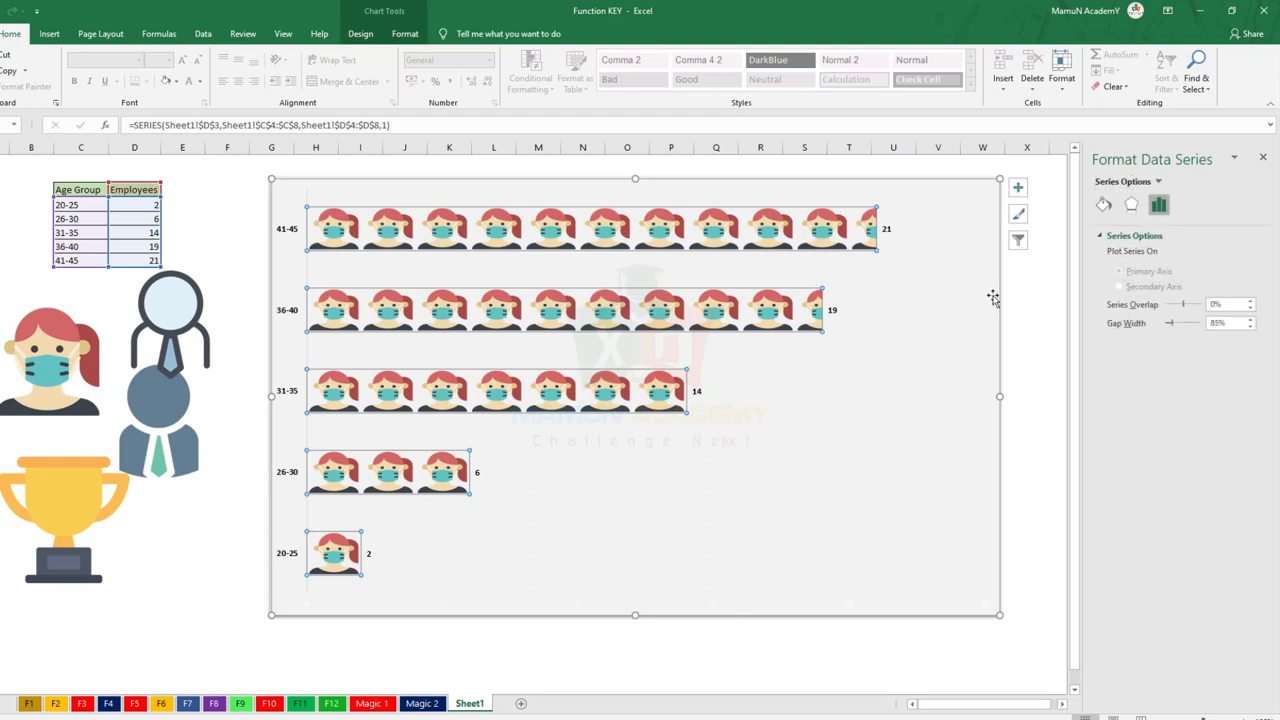
left_click(1103, 207)
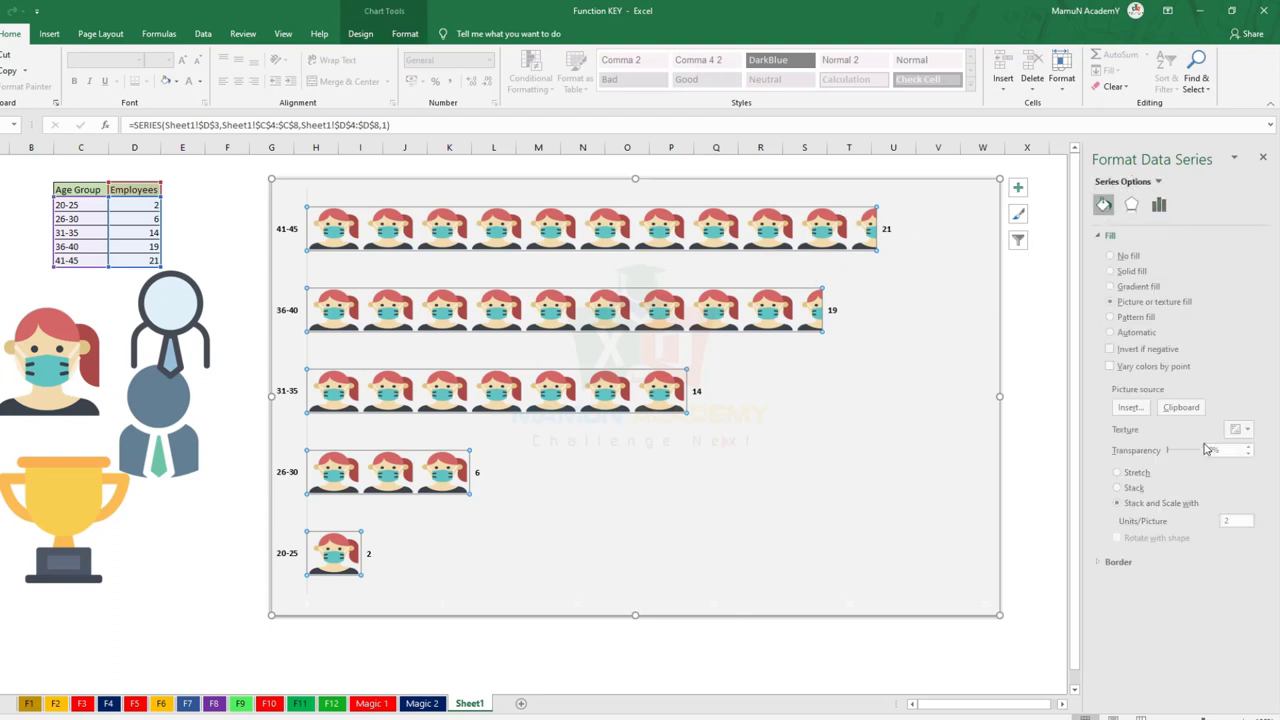
double_click(1241, 520)
type("3")
left_click(955, 648)
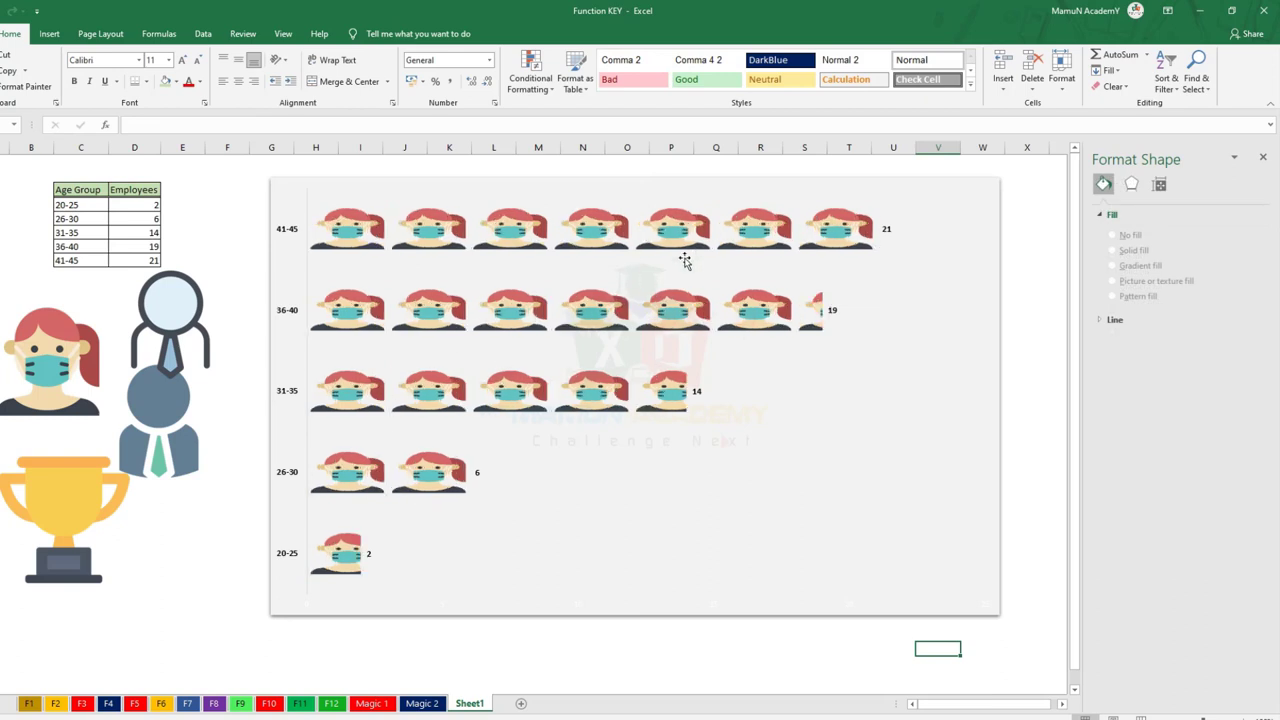
left_click(767, 318)
left_click(1103, 205)
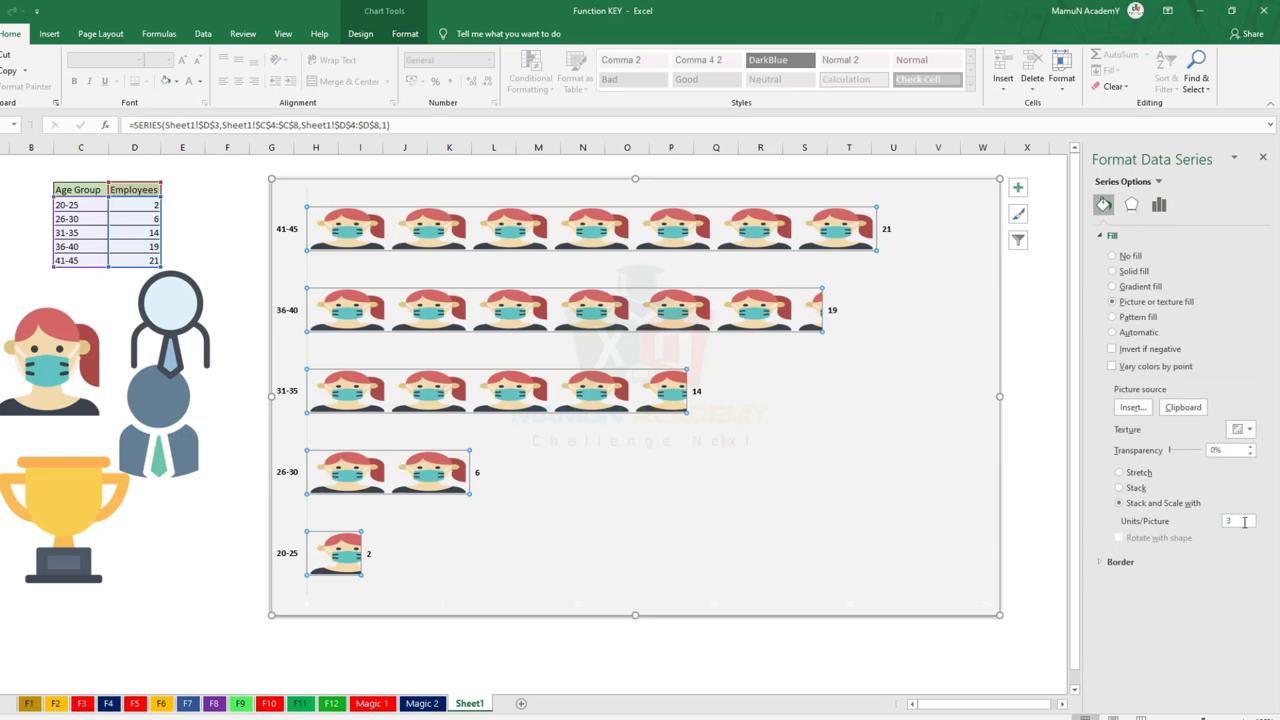
double_click(1244, 521)
Step: Switch the bars' picture fill from Stack and Scale to plain Stack
key("Tab")
left_click(1027, 647)
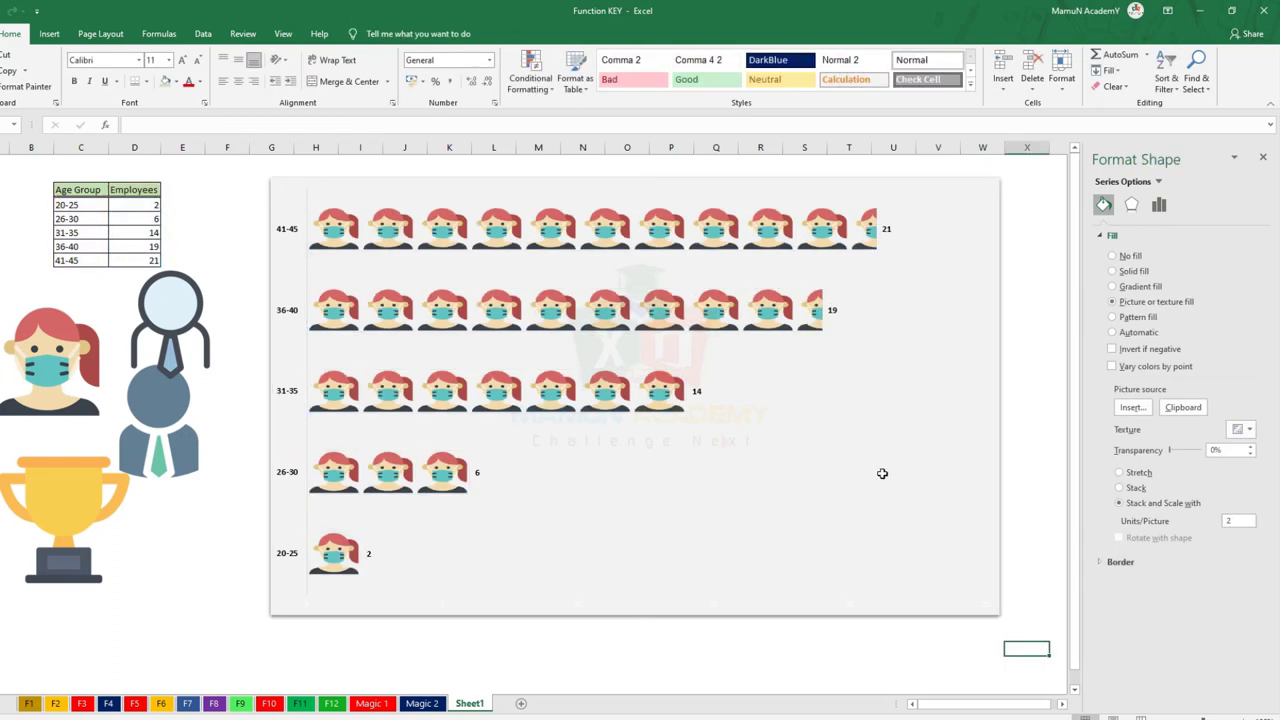
left_click(819, 326)
left_click(1103, 204)
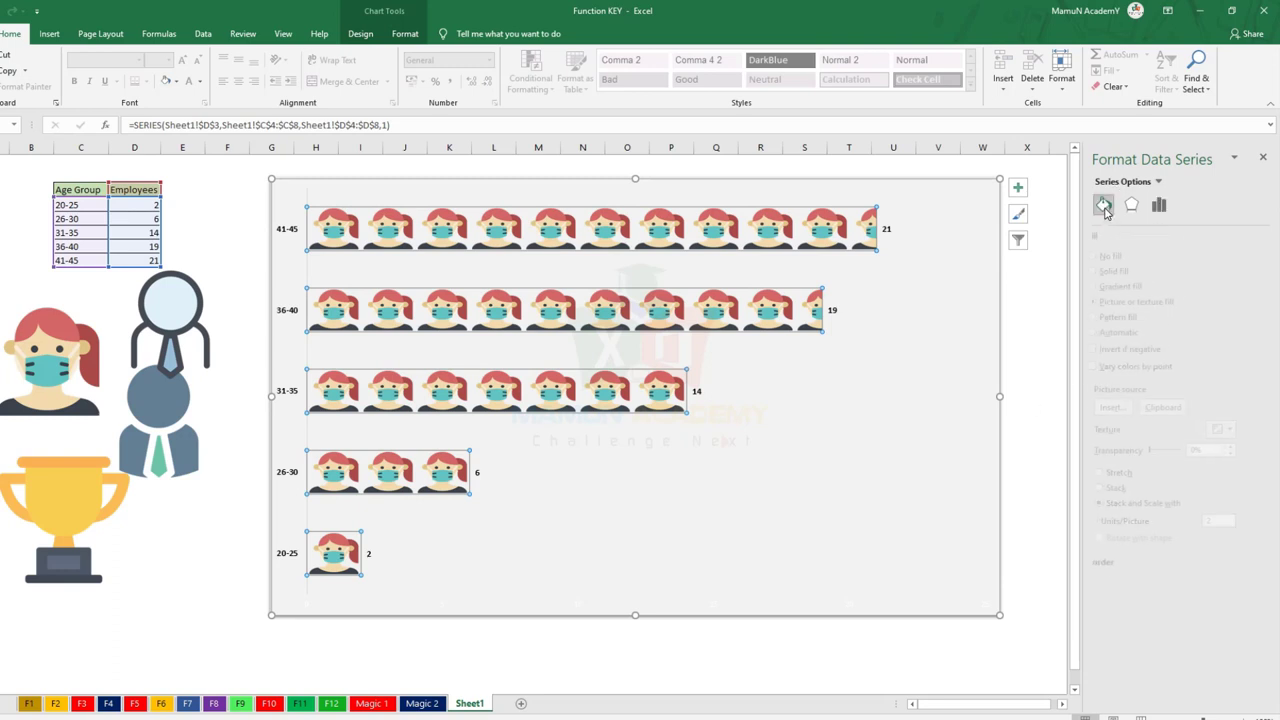
left_click(1133, 489)
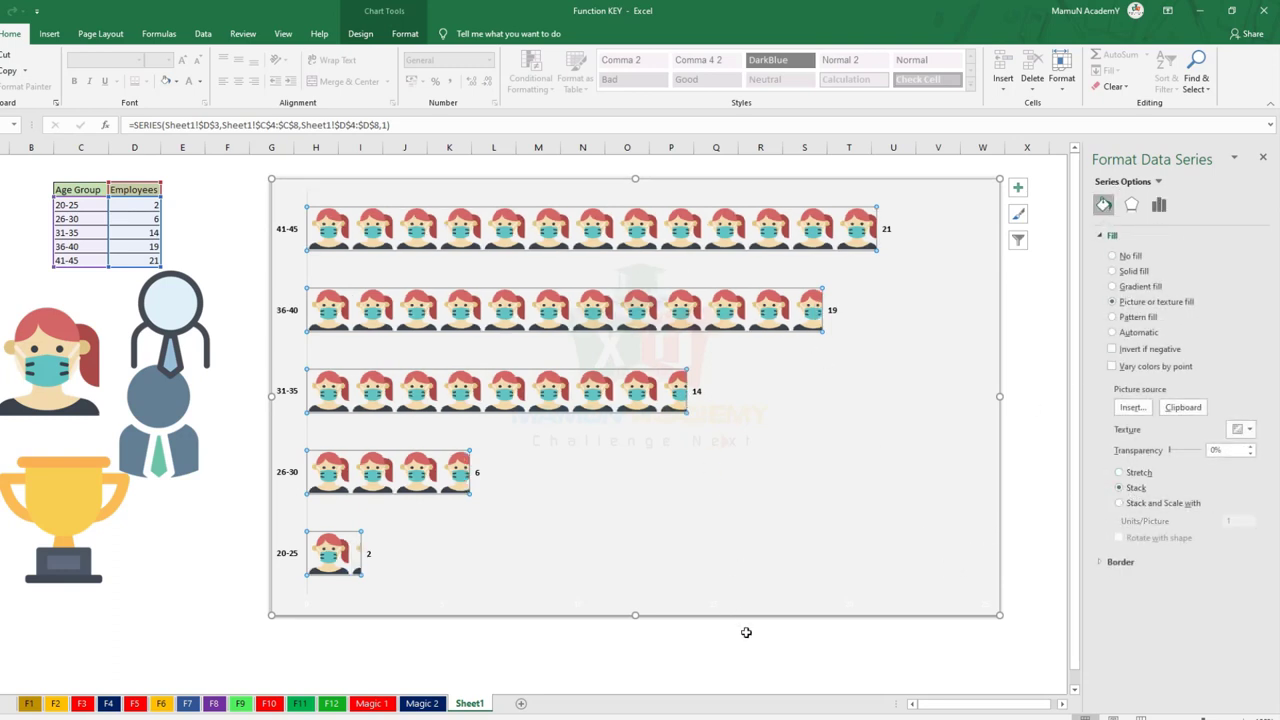
Step: Narrow the bar gap width to about 59% so the icons appear larger
left_click(1159, 204)
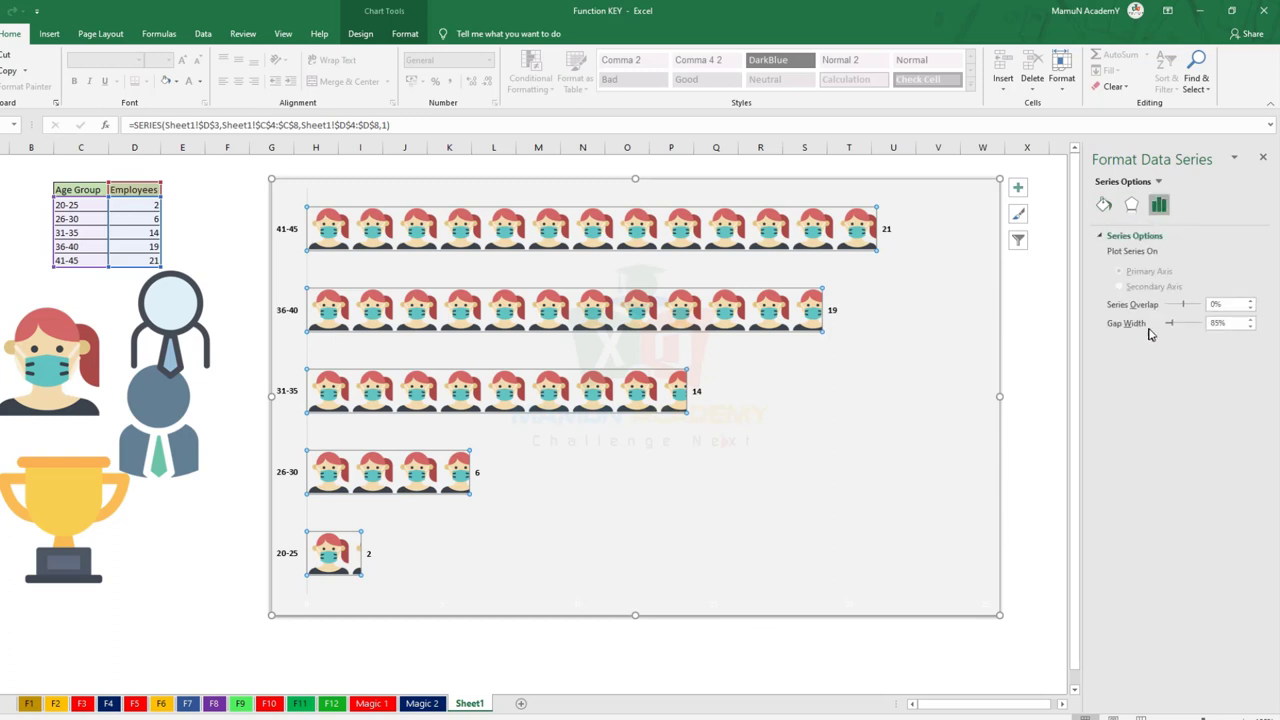
left_click_drag(1169, 323, 1170, 324)
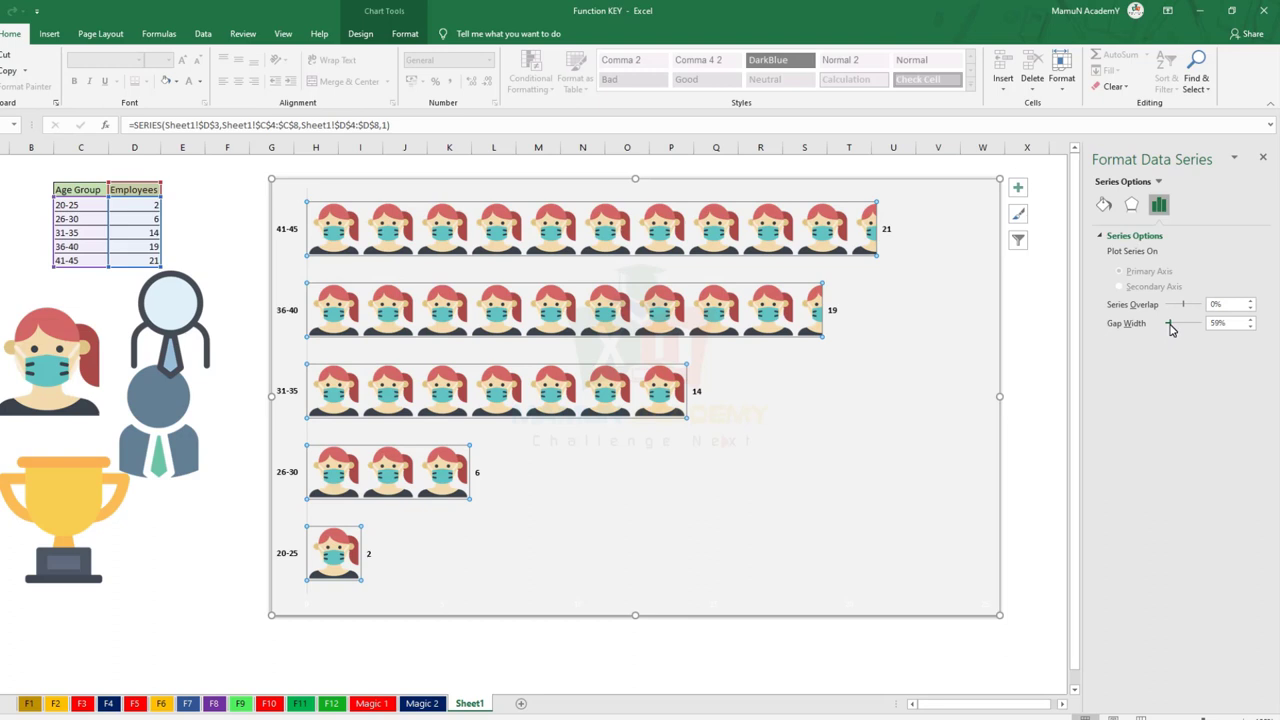
left_click(658, 646)
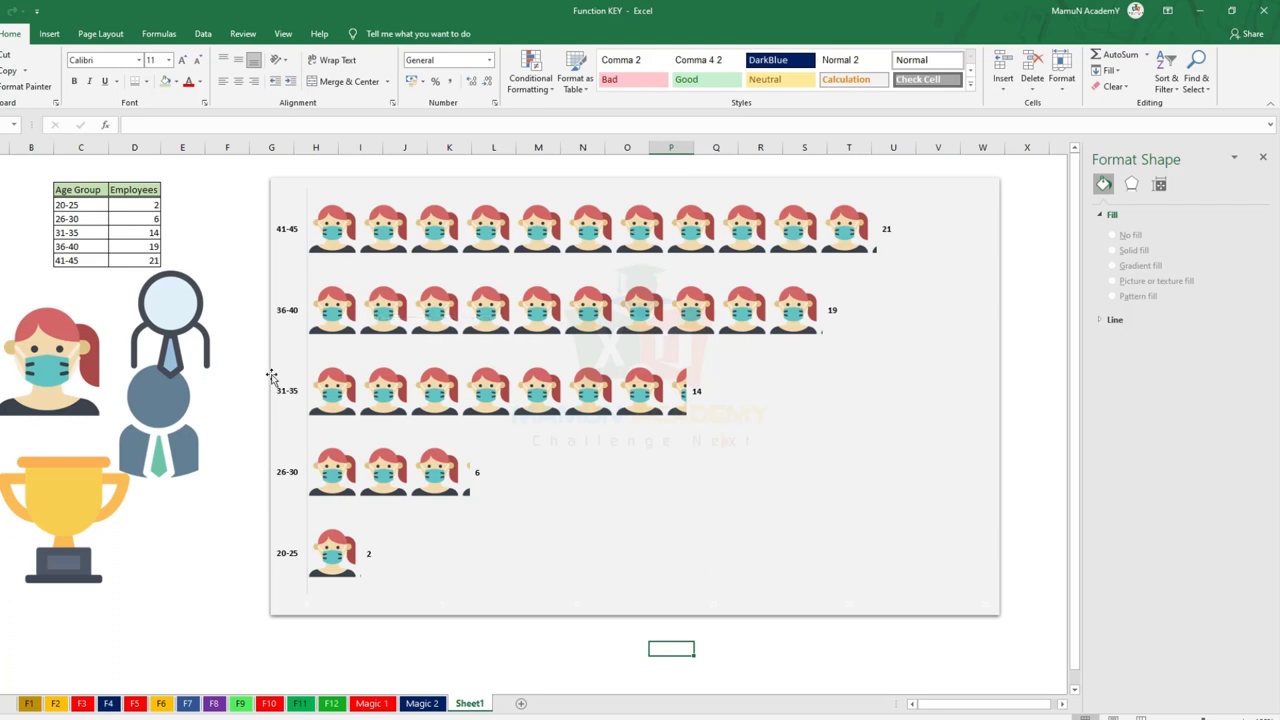
Step: Fill only the 36-40 bar with the copied solid businessman icon
left_click_drag(153, 412, 178, 462)
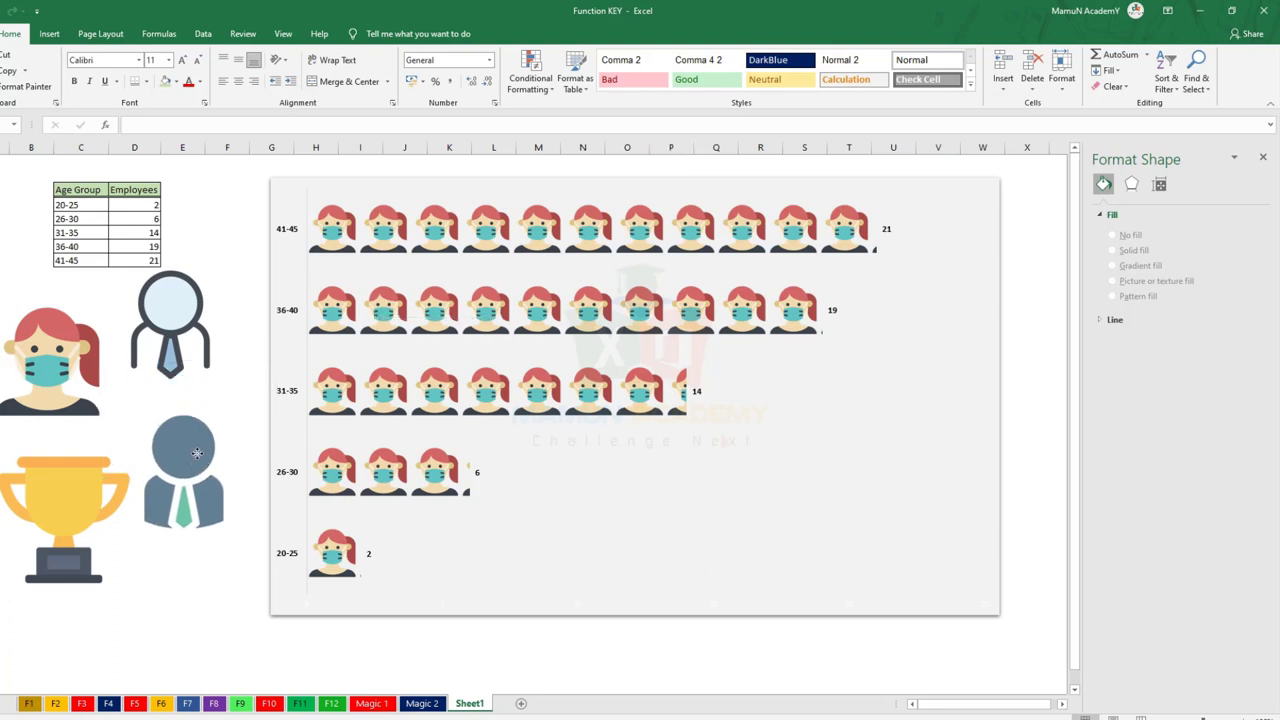
key("ctrl+c")
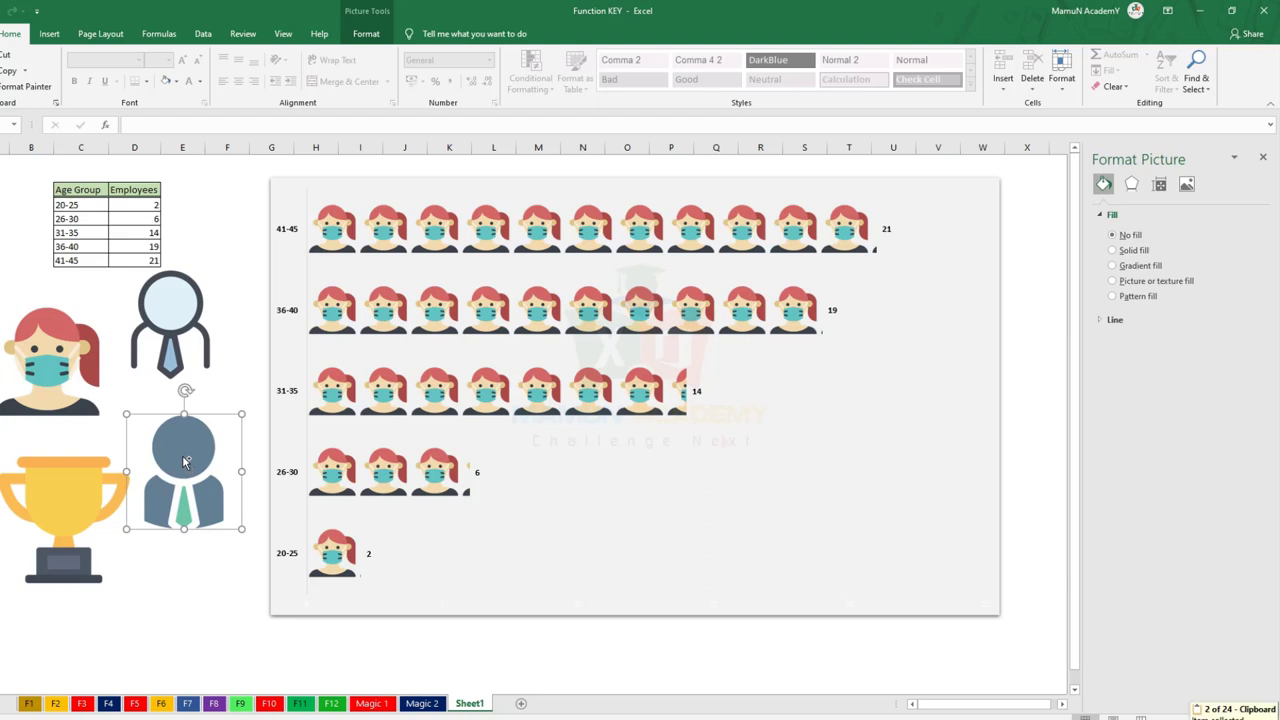
mouse_move(337, 232)
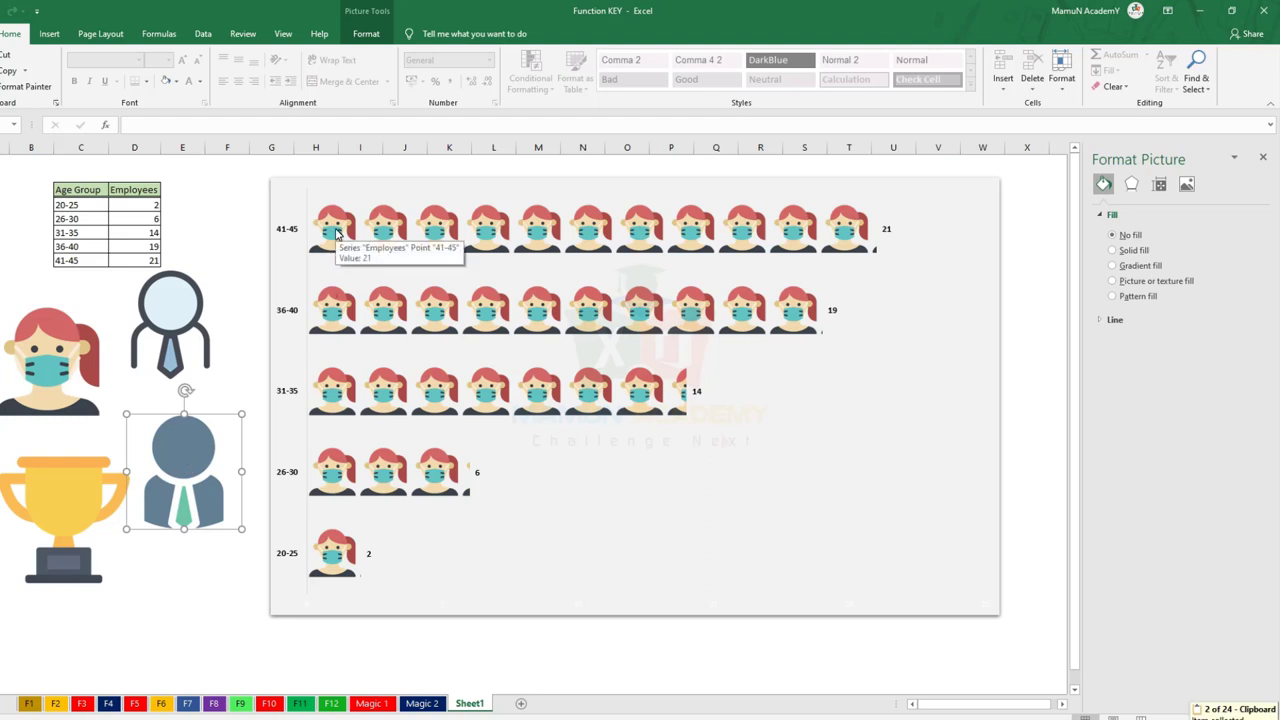
left_click(337, 232)
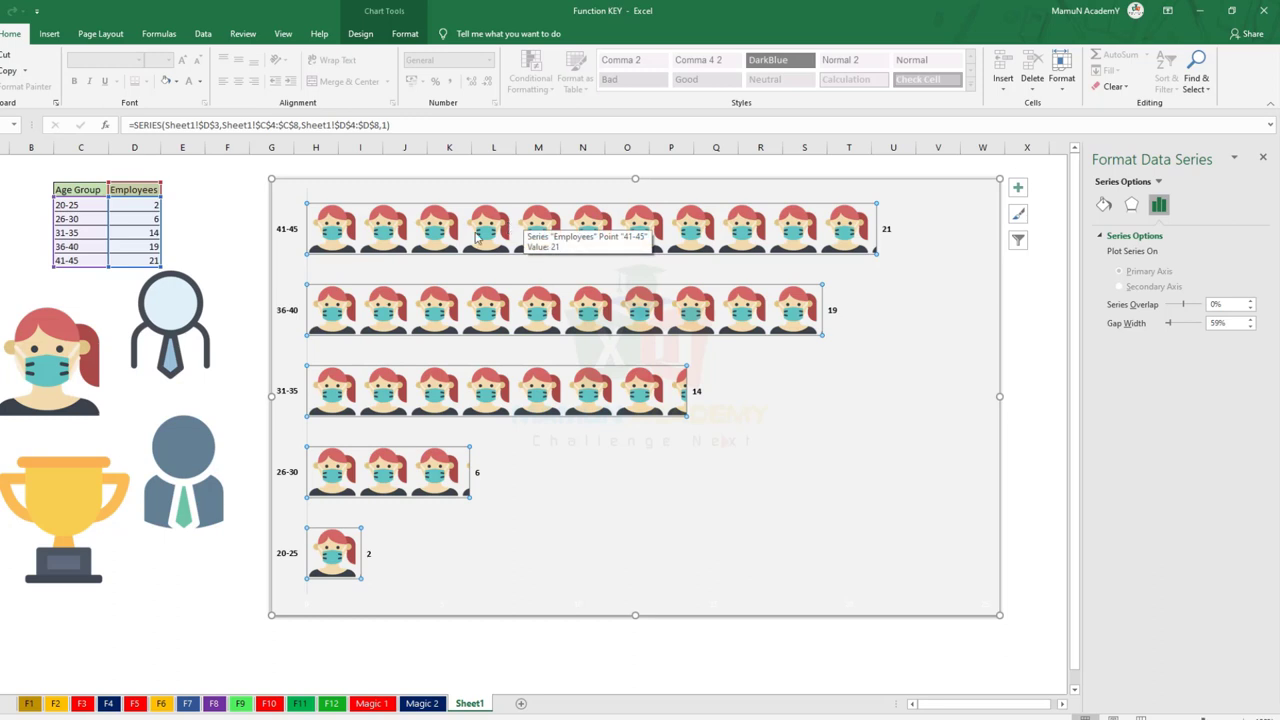
left_click(388, 307)
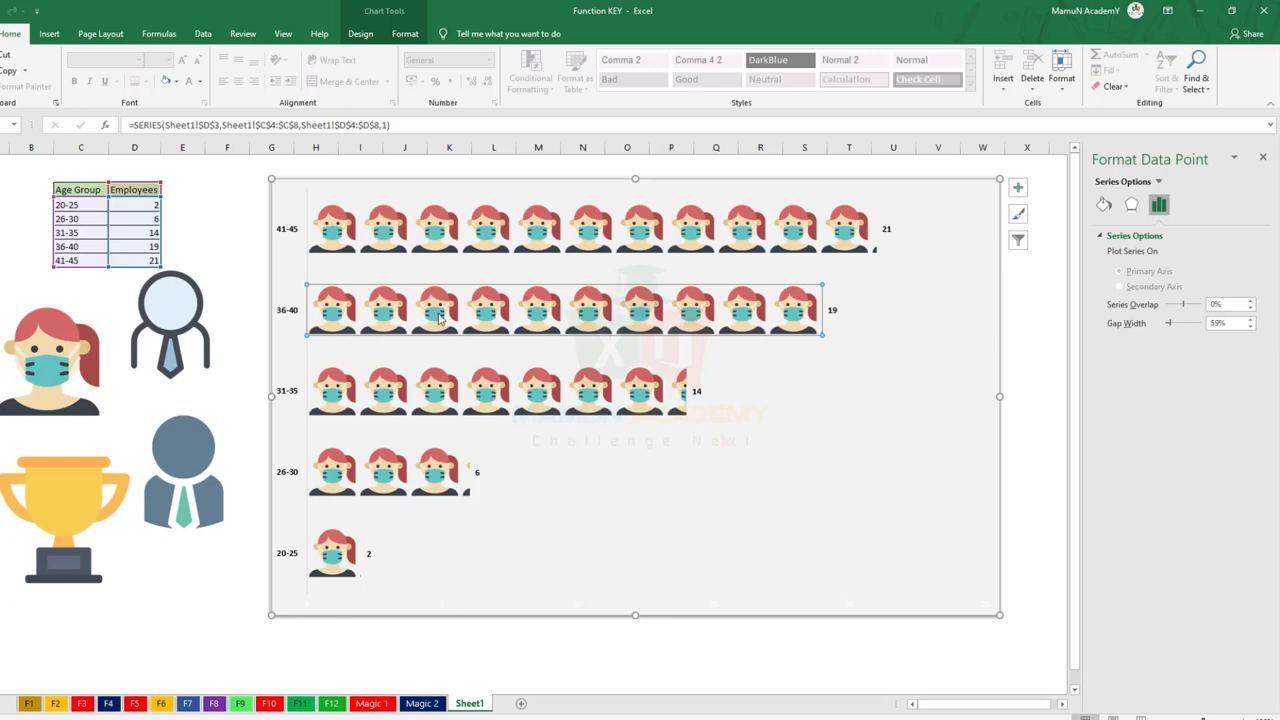
left_click(1105, 206)
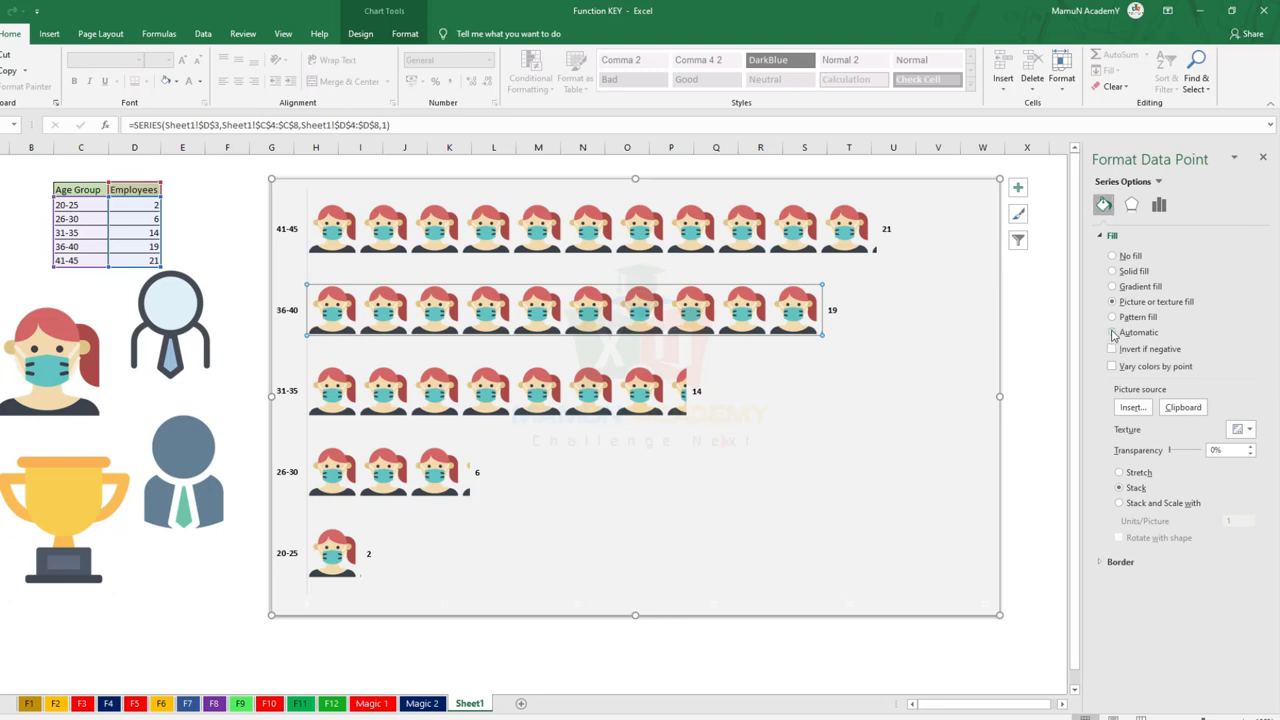
left_click(1184, 409)
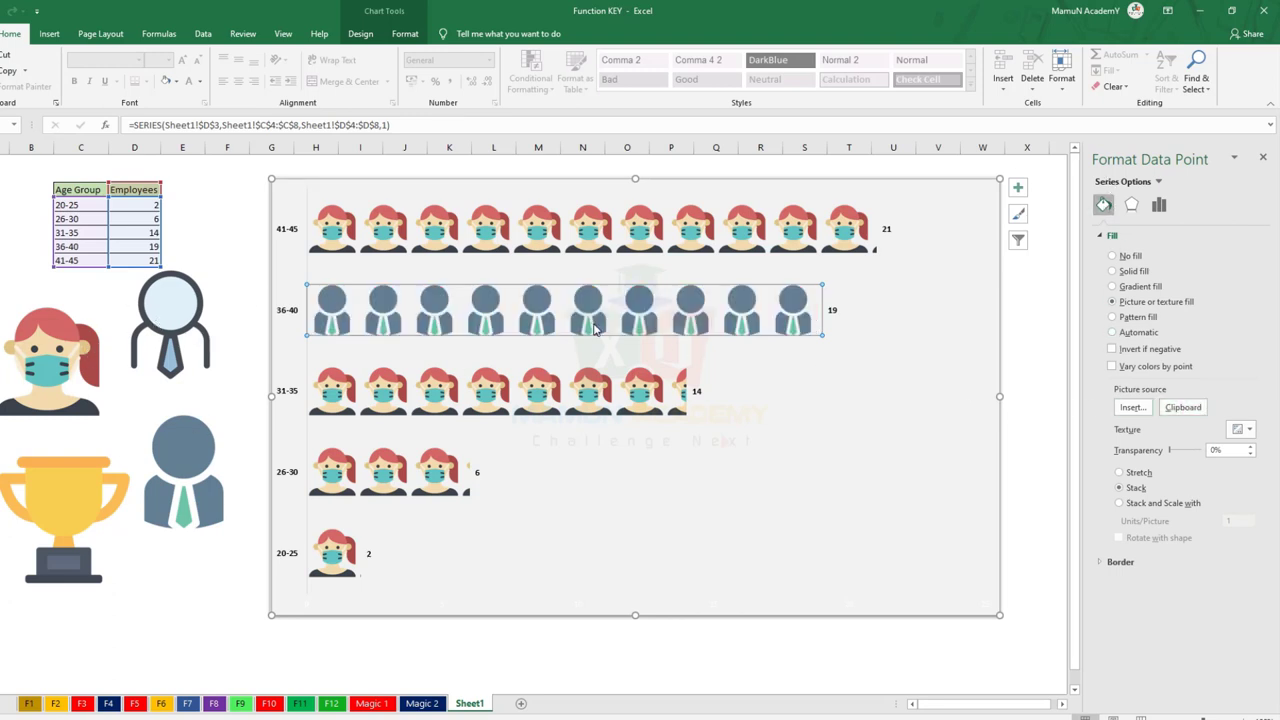
left_click(181, 313)
Step: Fill the 31-35 bar with the copied outline person icon
key("ctrl+c")
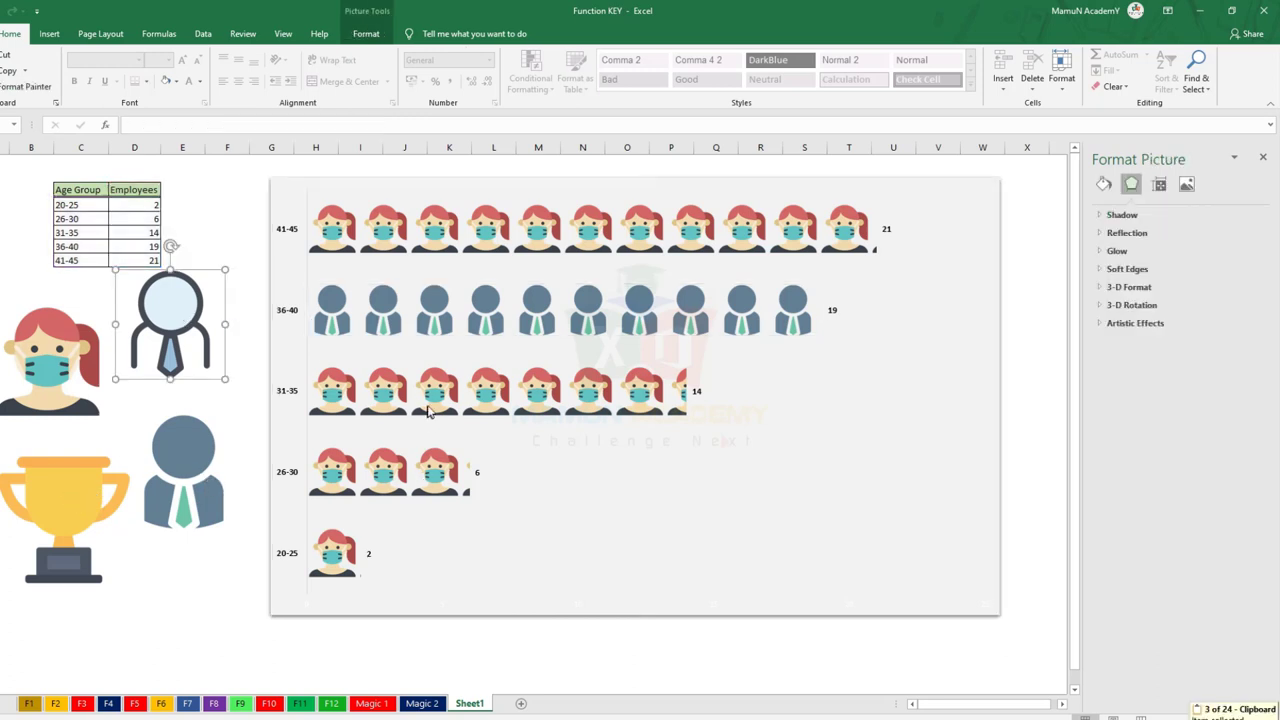
left_click(430, 410)
left_click(440, 400)
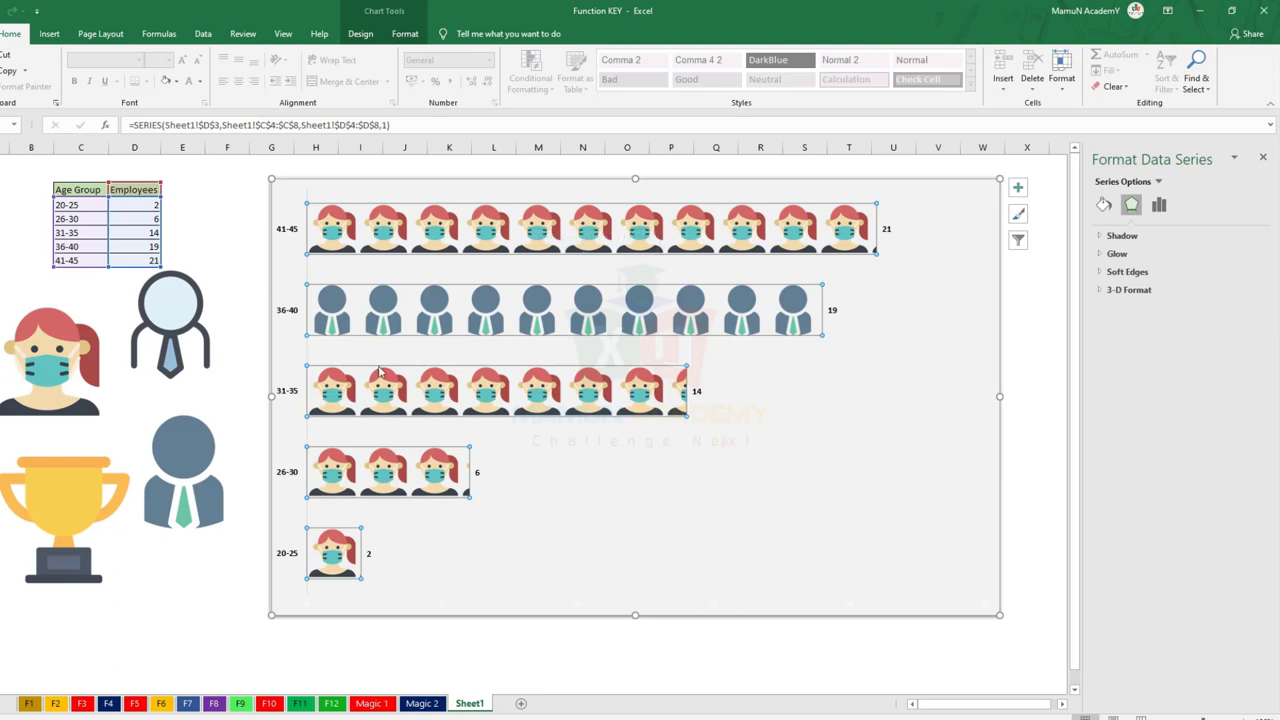
left_click(437, 397)
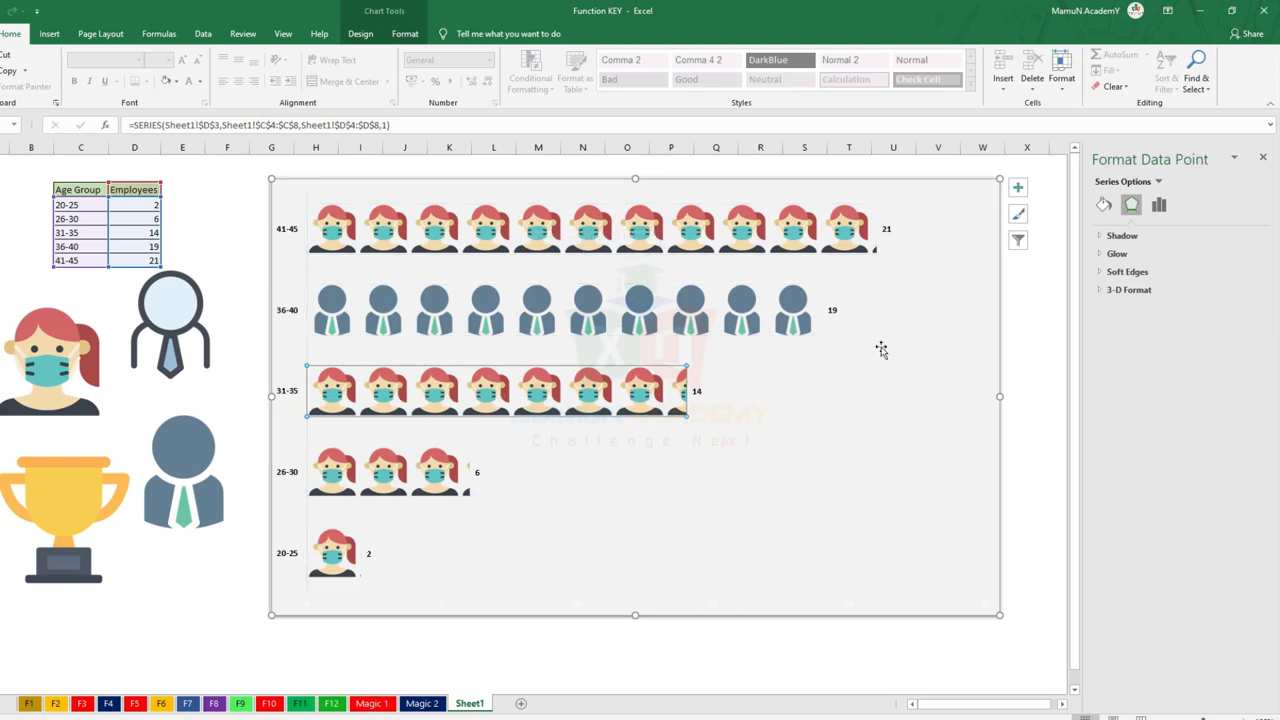
left_click(1105, 206)
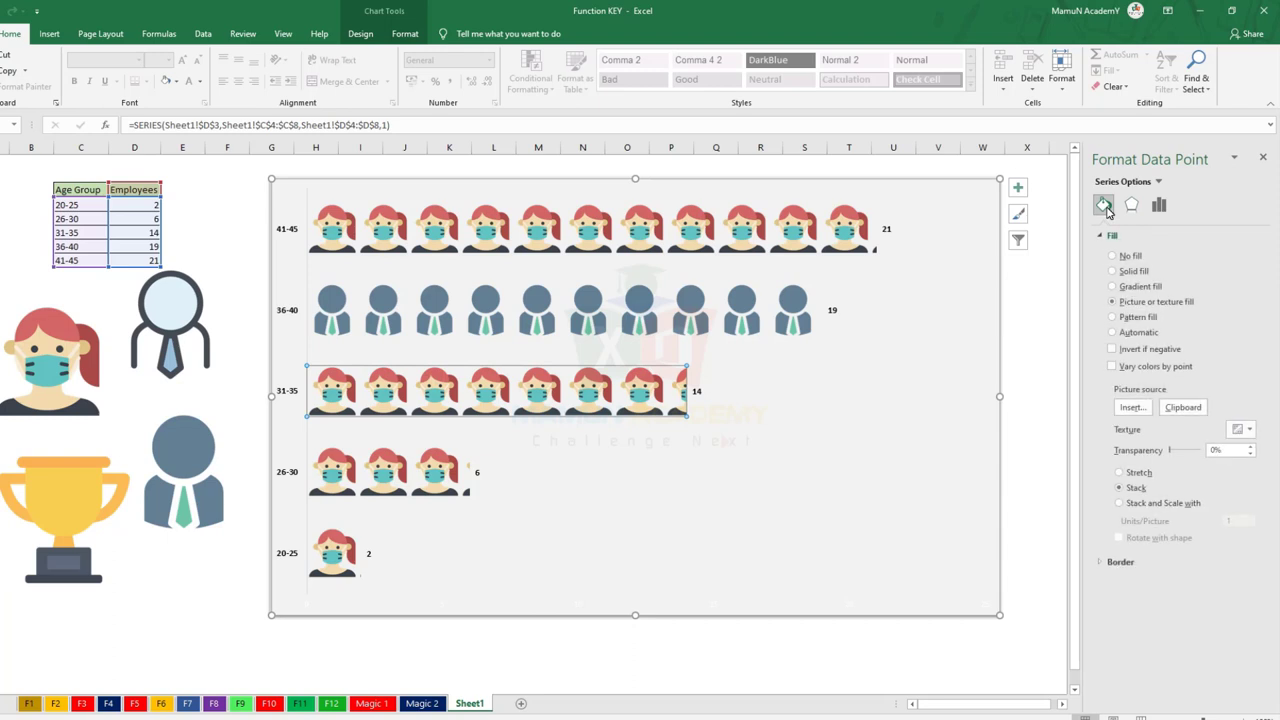
left_click(1183, 407)
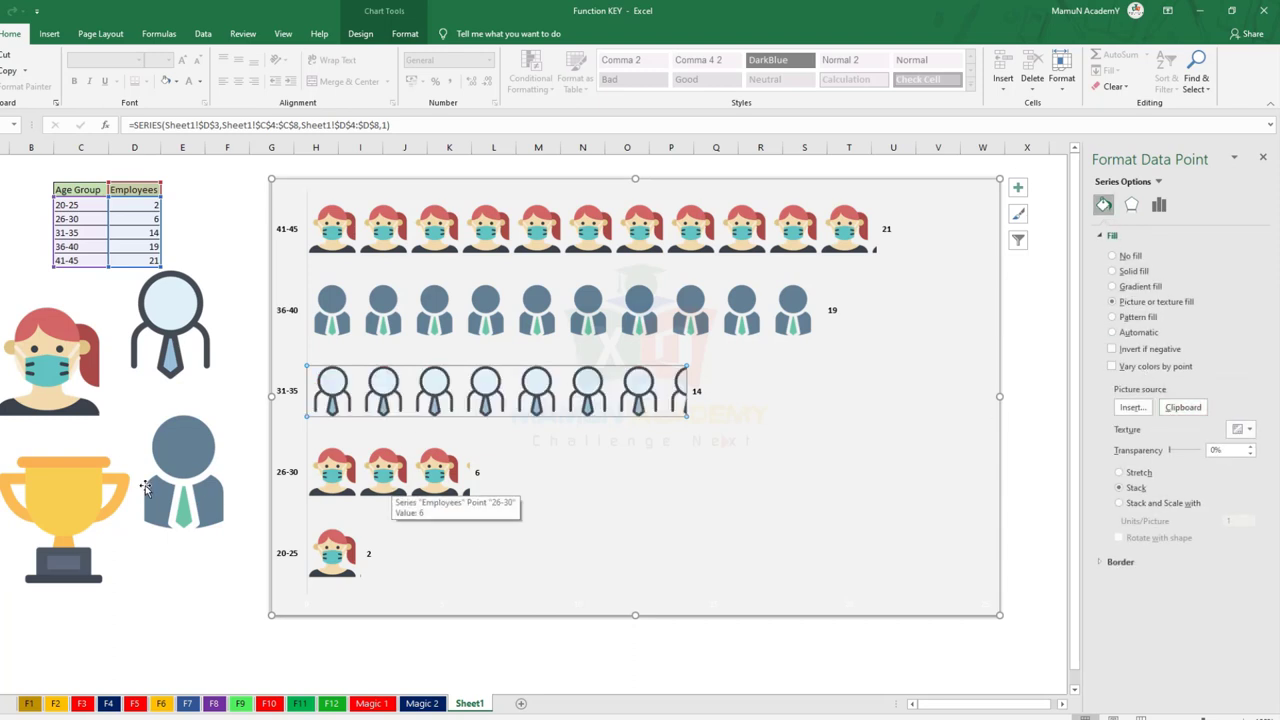
Step: Fill the 26-30 bar with the copied trophy picture
left_click(83, 495)
key("ctrl+c")
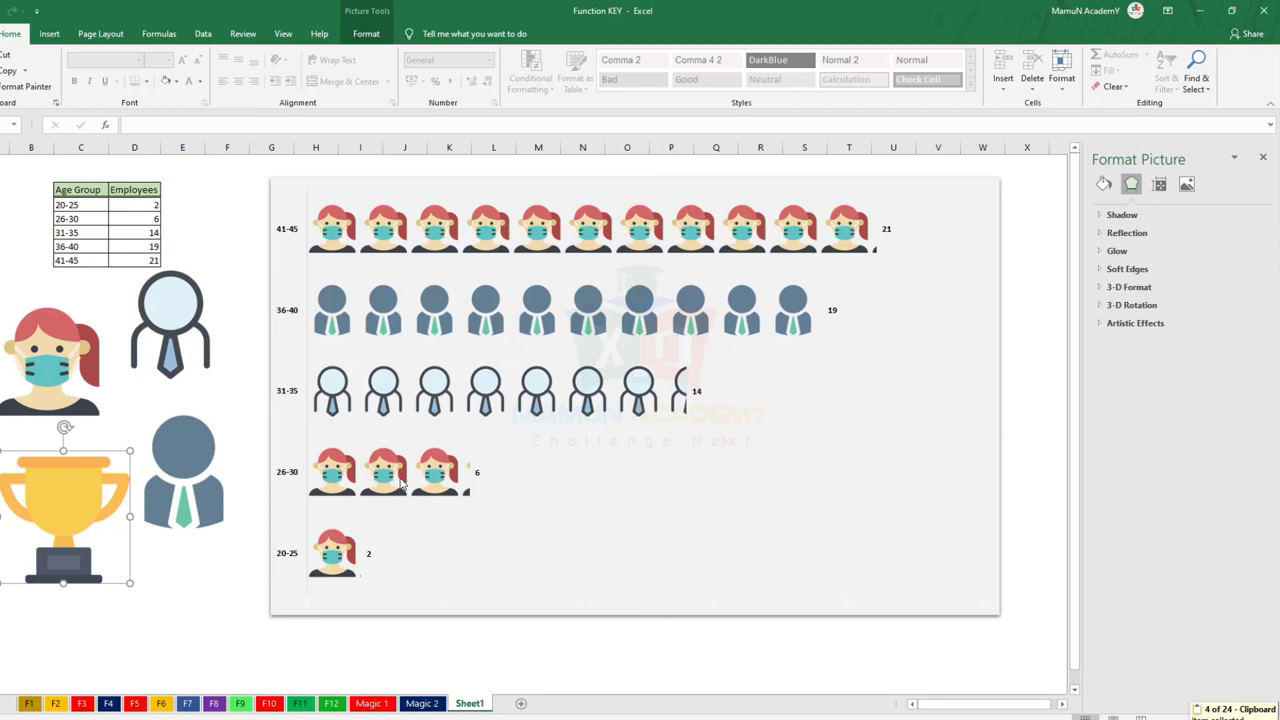
left_click(381, 474)
left_click(381, 474)
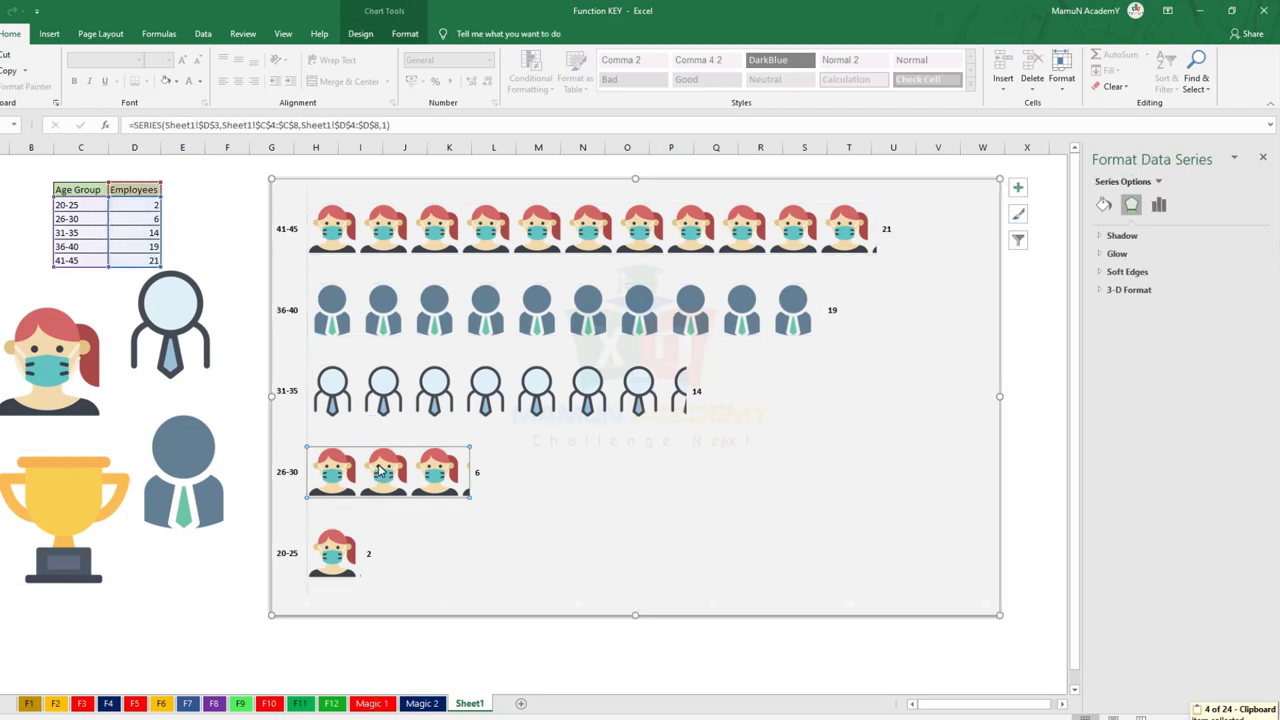
left_click(1103, 204)
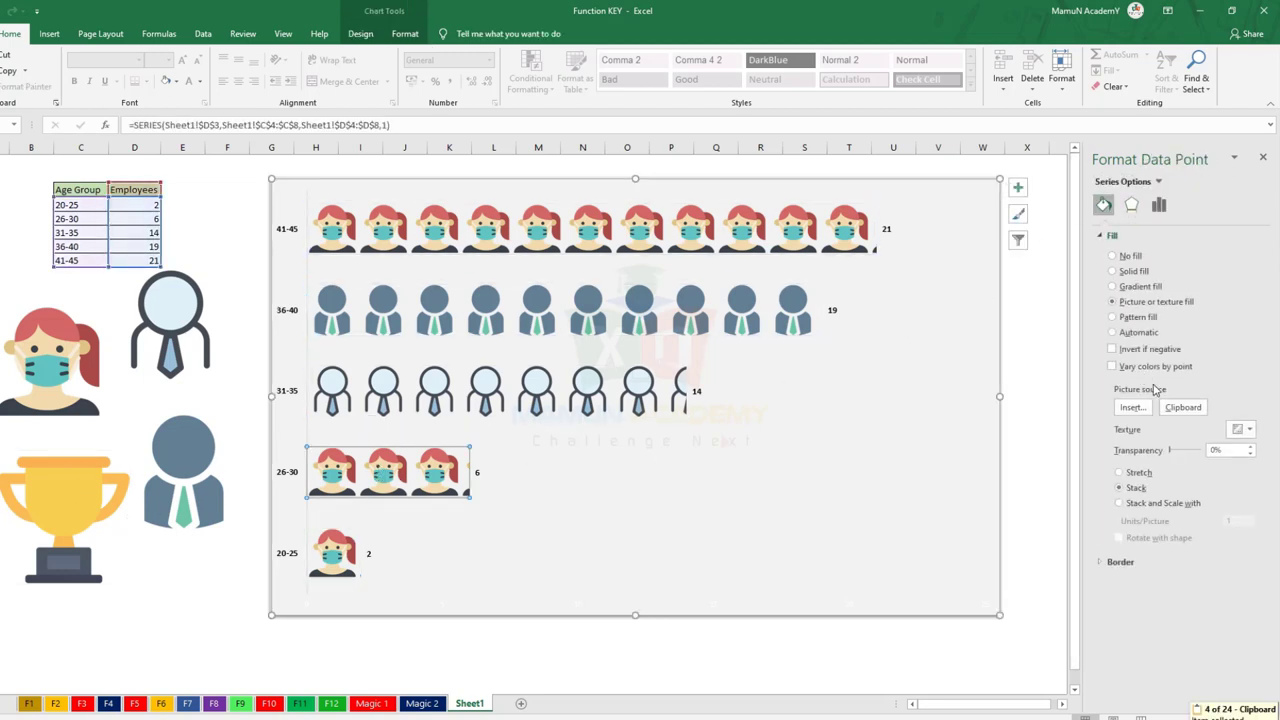
left_click(1183, 407)
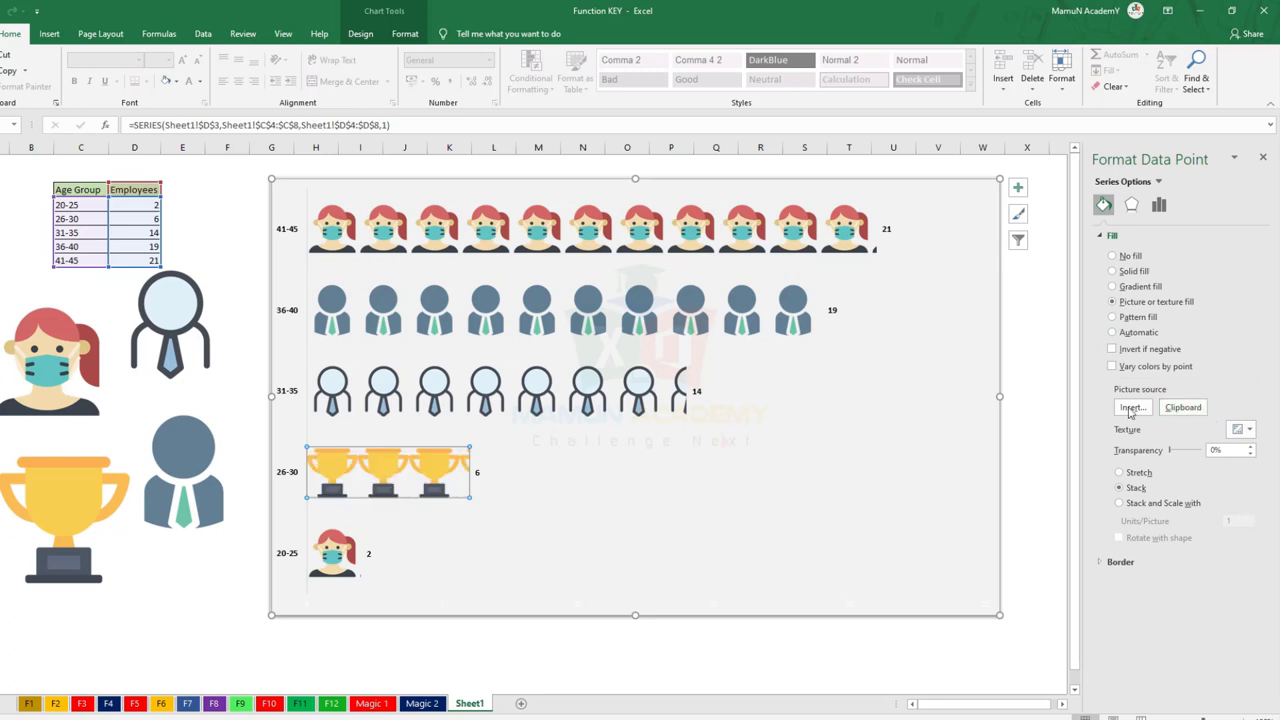
left_click(338, 548)
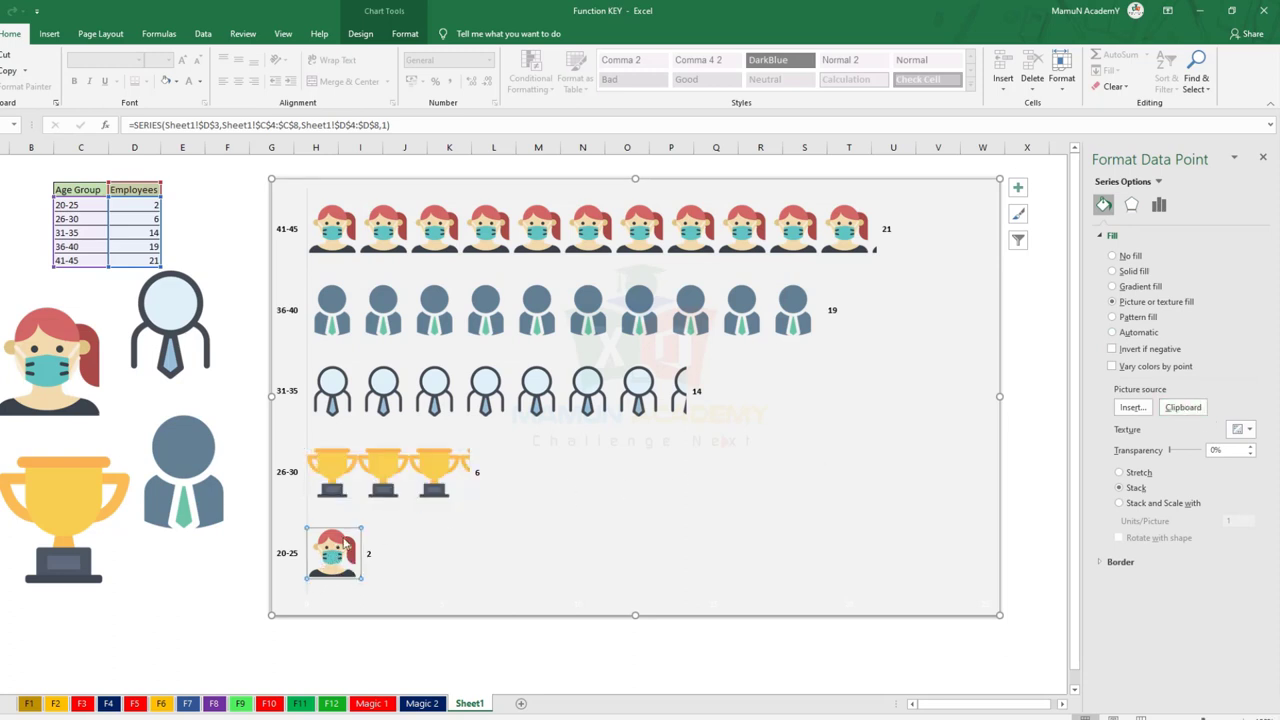
Step: Insert the fever-measurement picture from Downloads, shrink it to icon size and place it below the trophy
left_click(49, 34)
left_click(110, 60)
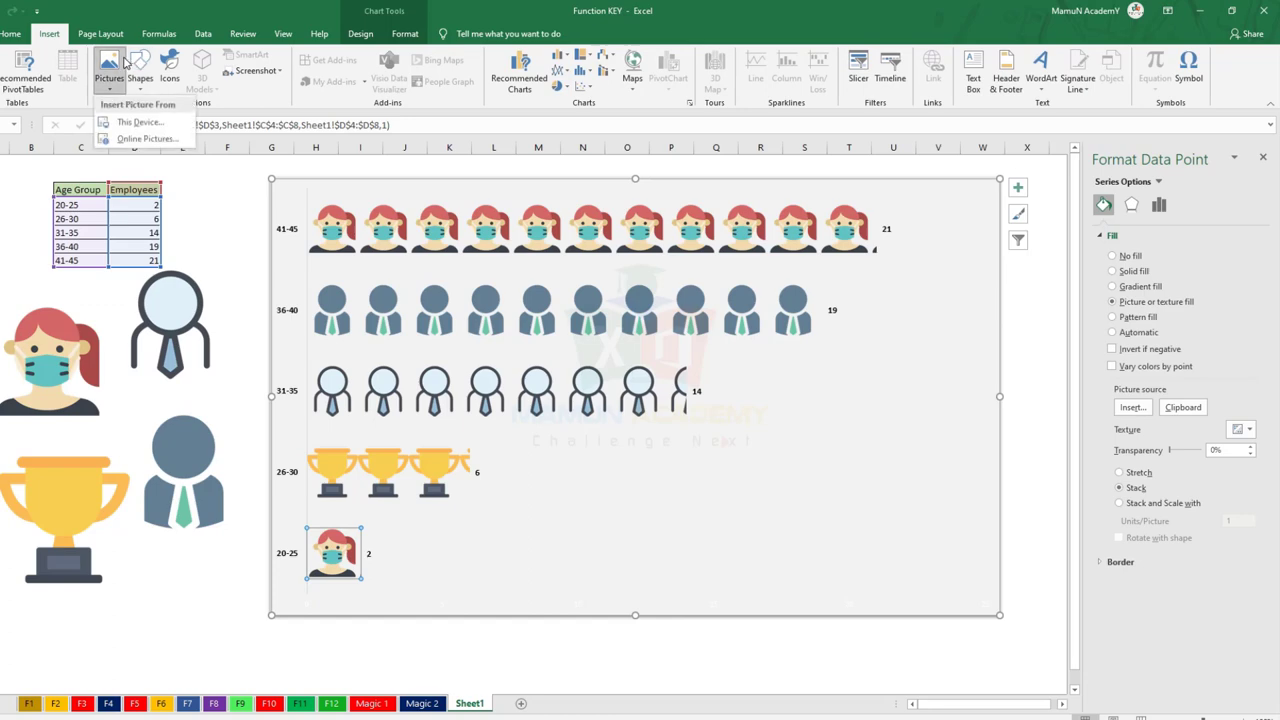
left_click(134, 122)
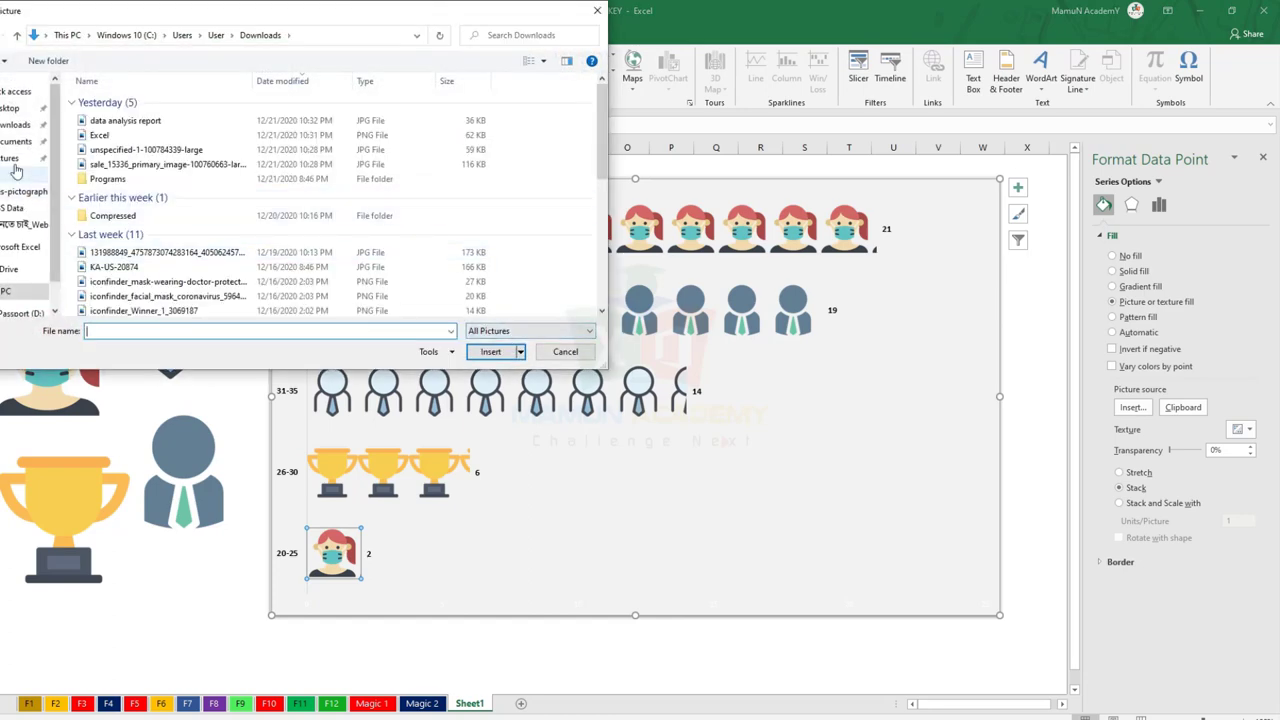
left_click(20, 124)
scroll(368, 216, "down", 2)
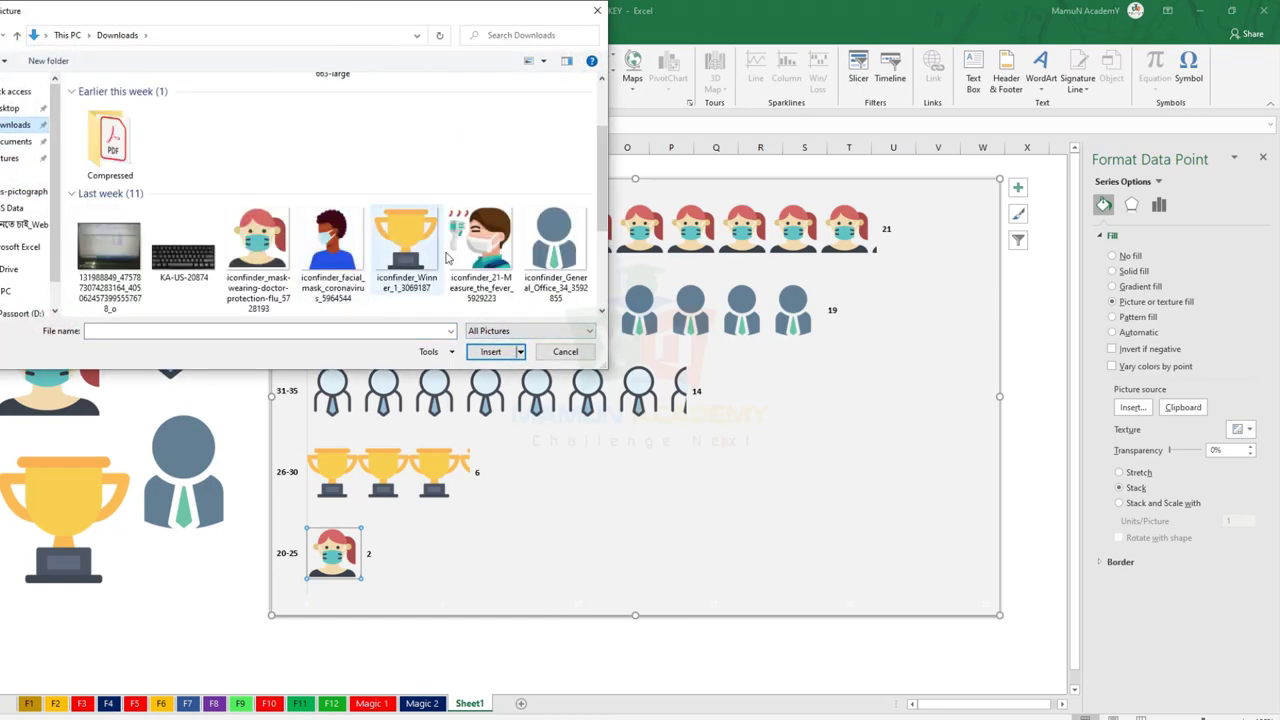
left_click(486, 245)
double_click(486, 245)
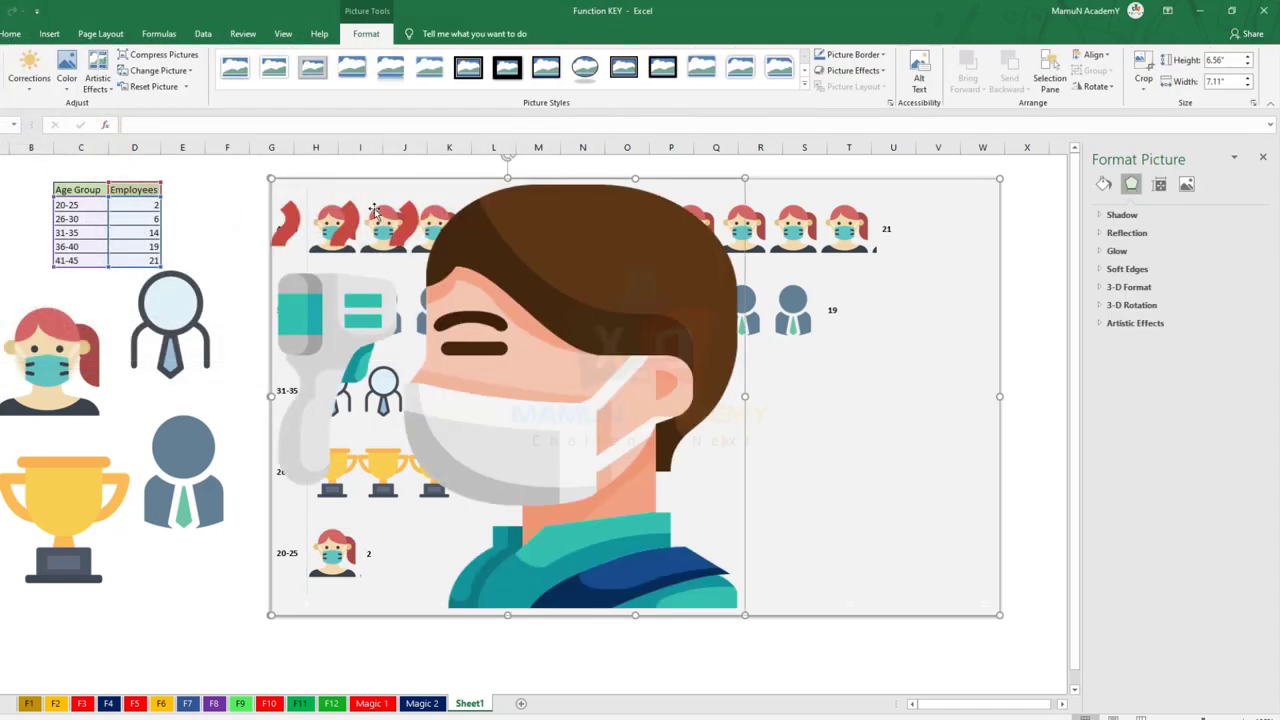
left_click_drag(582, 313, 510, 324)
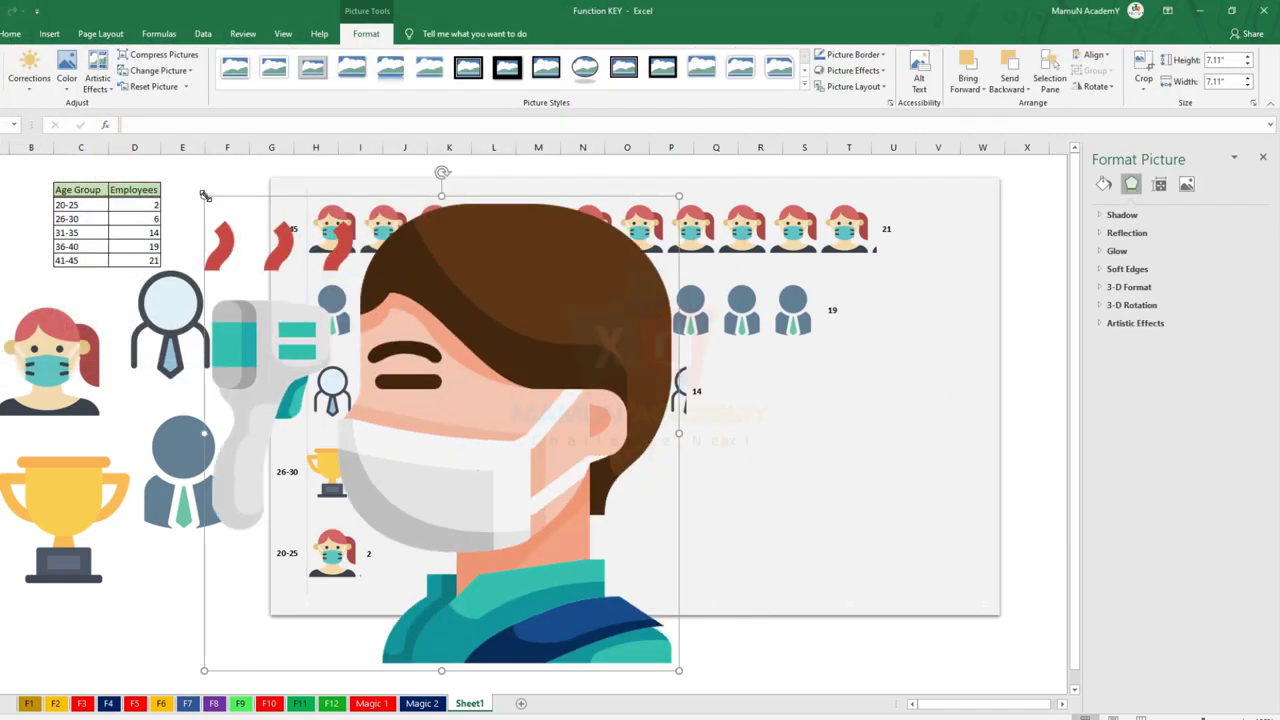
left_click_drag(200, 157, 605, 602)
mouse_move(650, 643)
left_mouse_down()
mouse_move(293, 578)
mouse_move(180, 595)
left_mouse_up()
Step: Fill the 20-25 bar with a copy of the fever-measurement picture
key("ctrl+c")
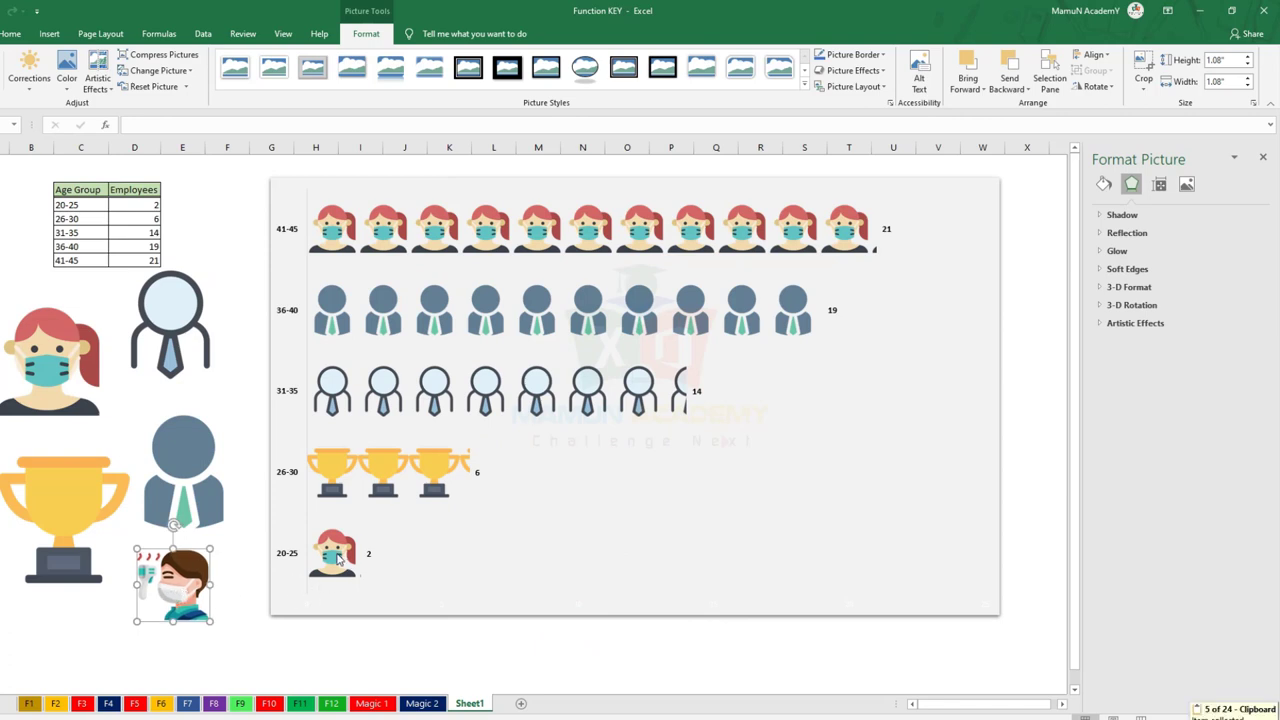
left_click(338, 560)
left_click(348, 568)
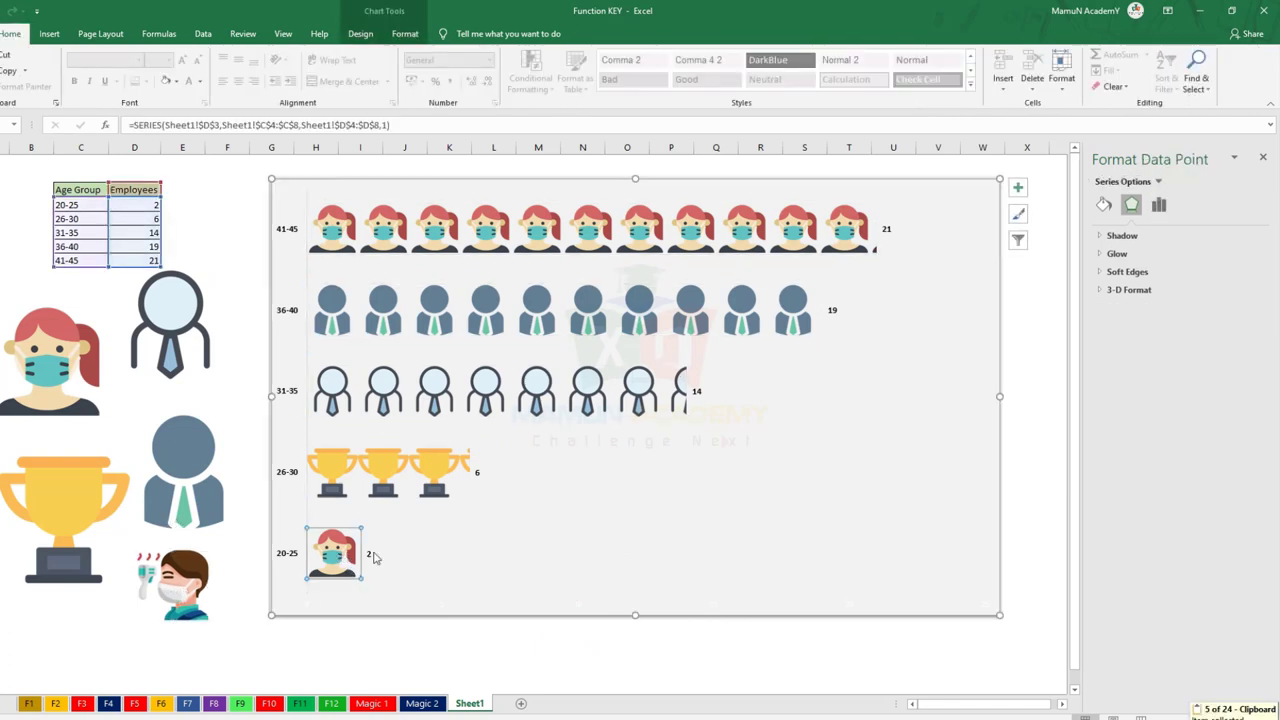
left_click(1103, 204)
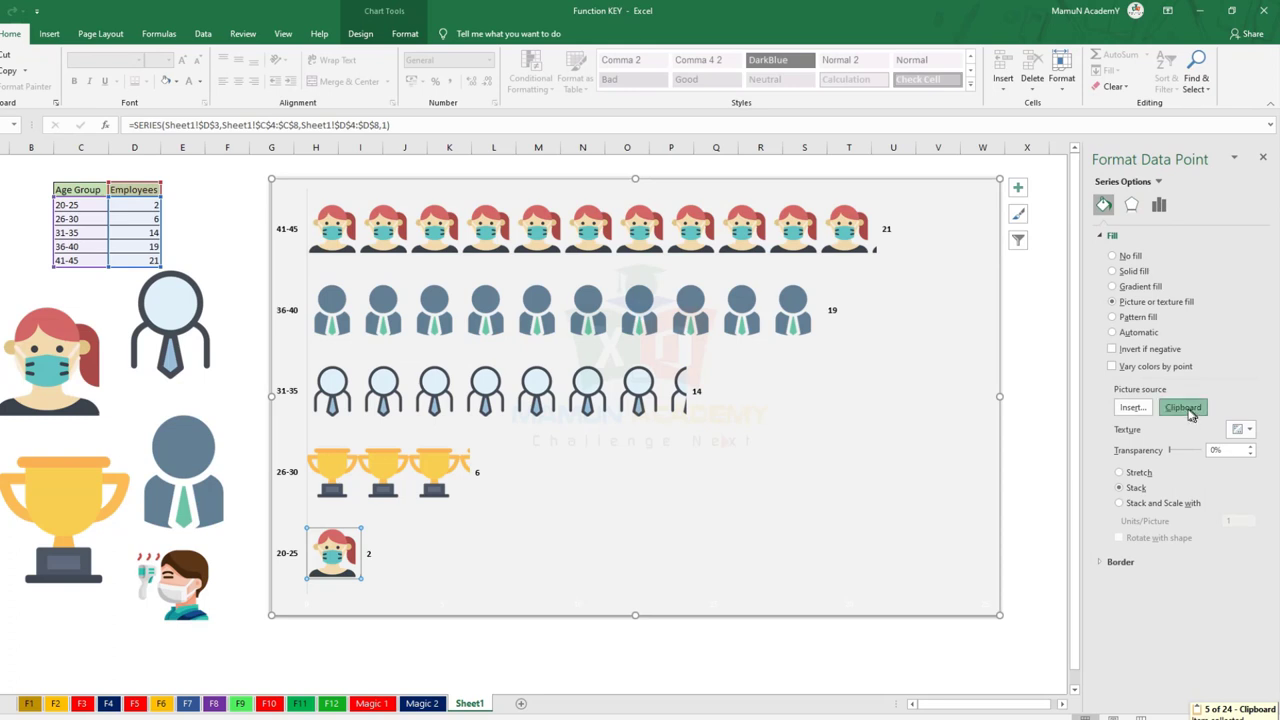
left_click(1183, 407)
left_click(848, 648)
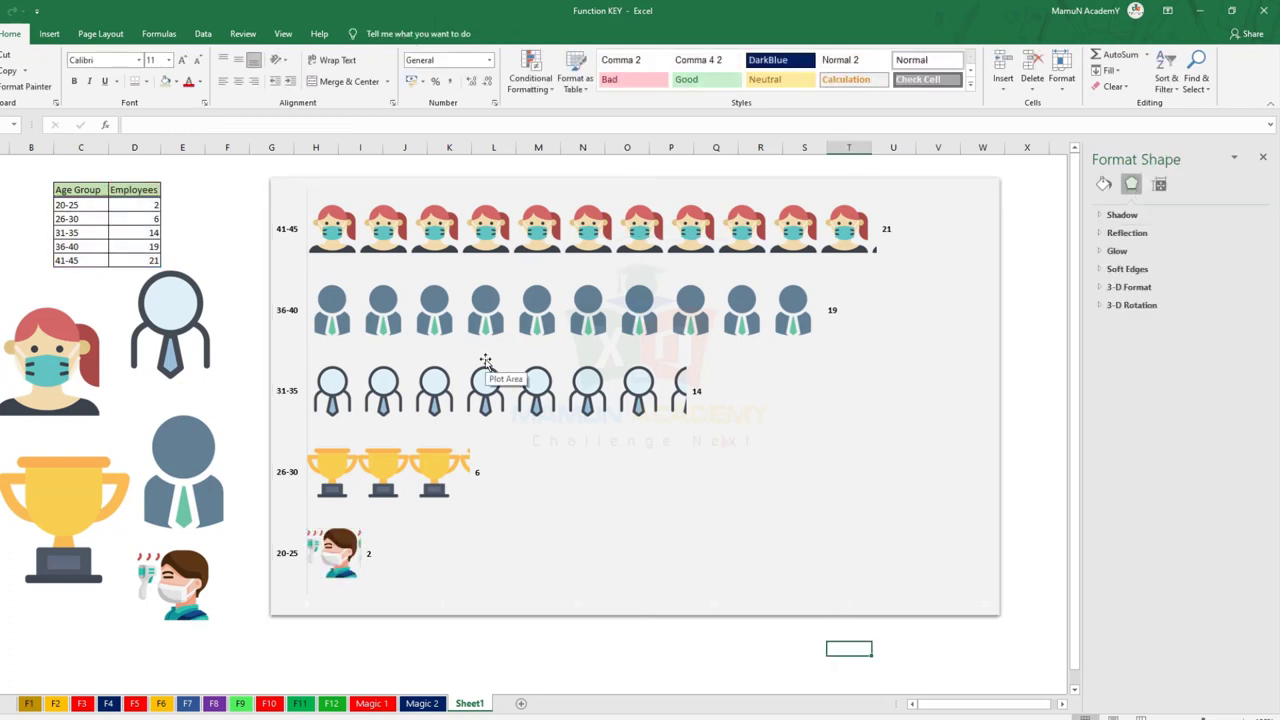
Step: Recalculate the sheet with F9 so the employee counts and pictograph bars change
key("F9")
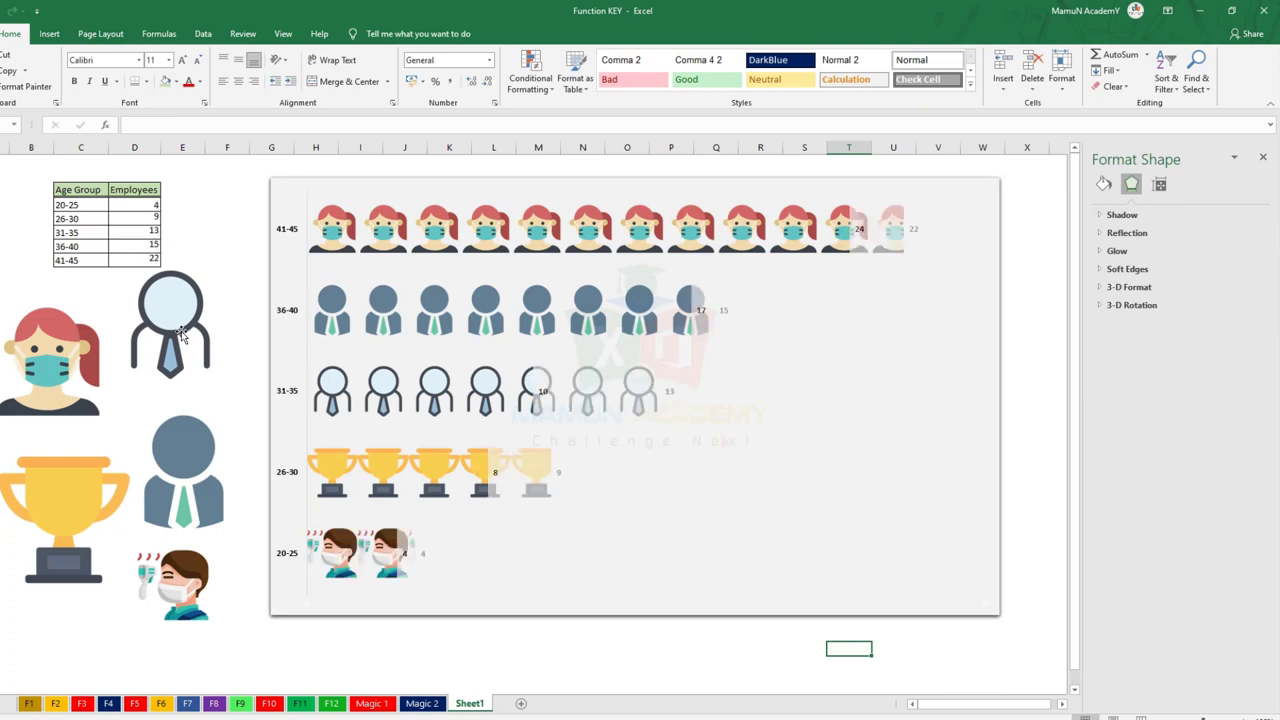
key("F9")
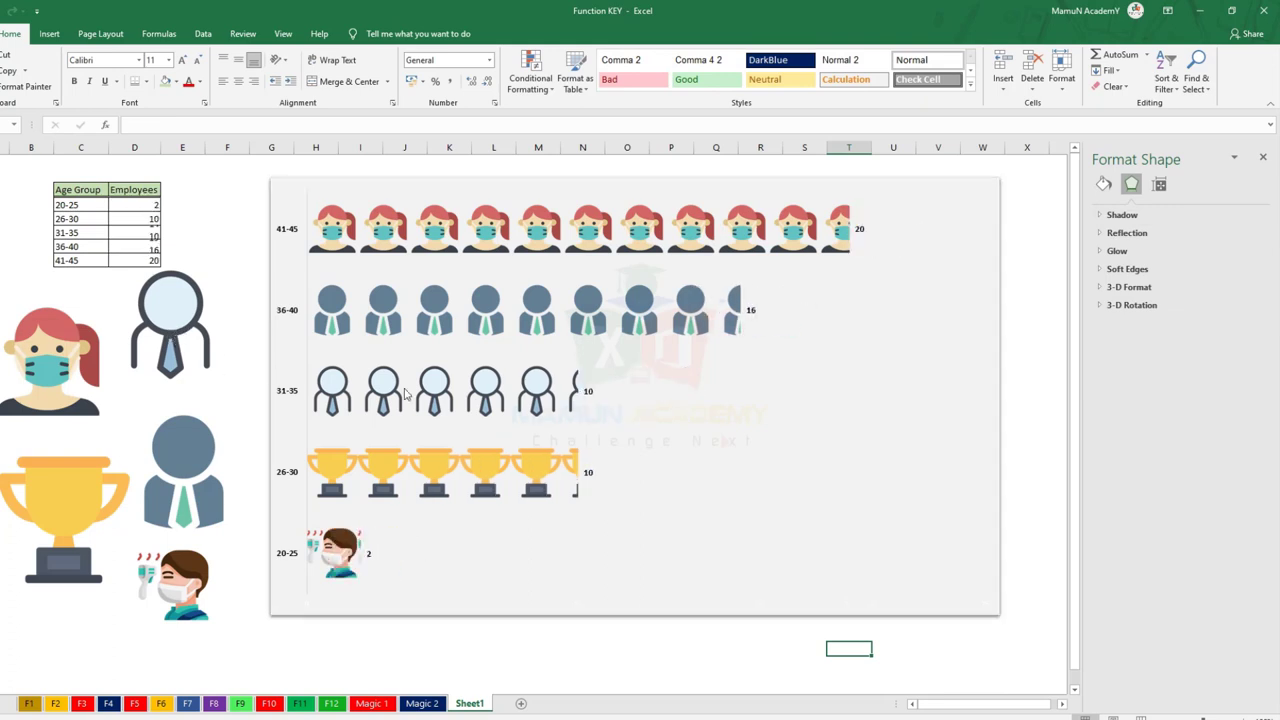
key("F9")
Step: Delete the loose outline man, masked woman, solid man, trophy and fever pictures beside the chart
left_click(172, 318)
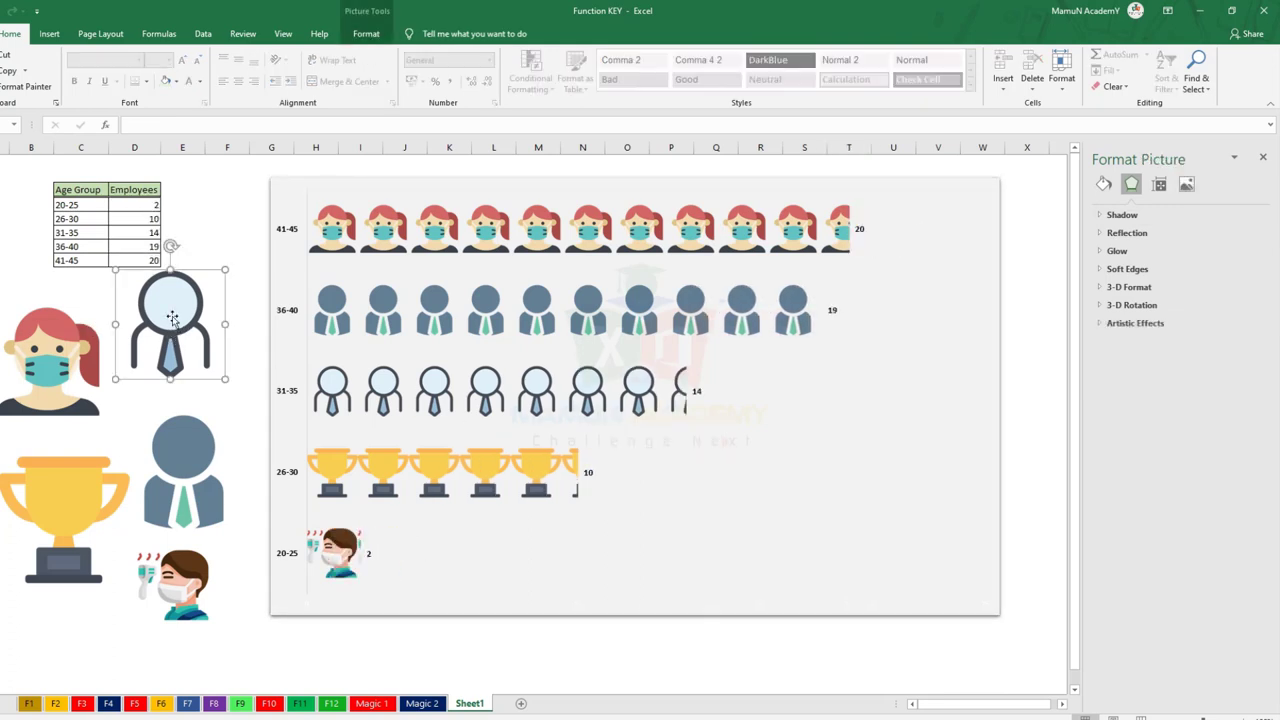
key("F9")
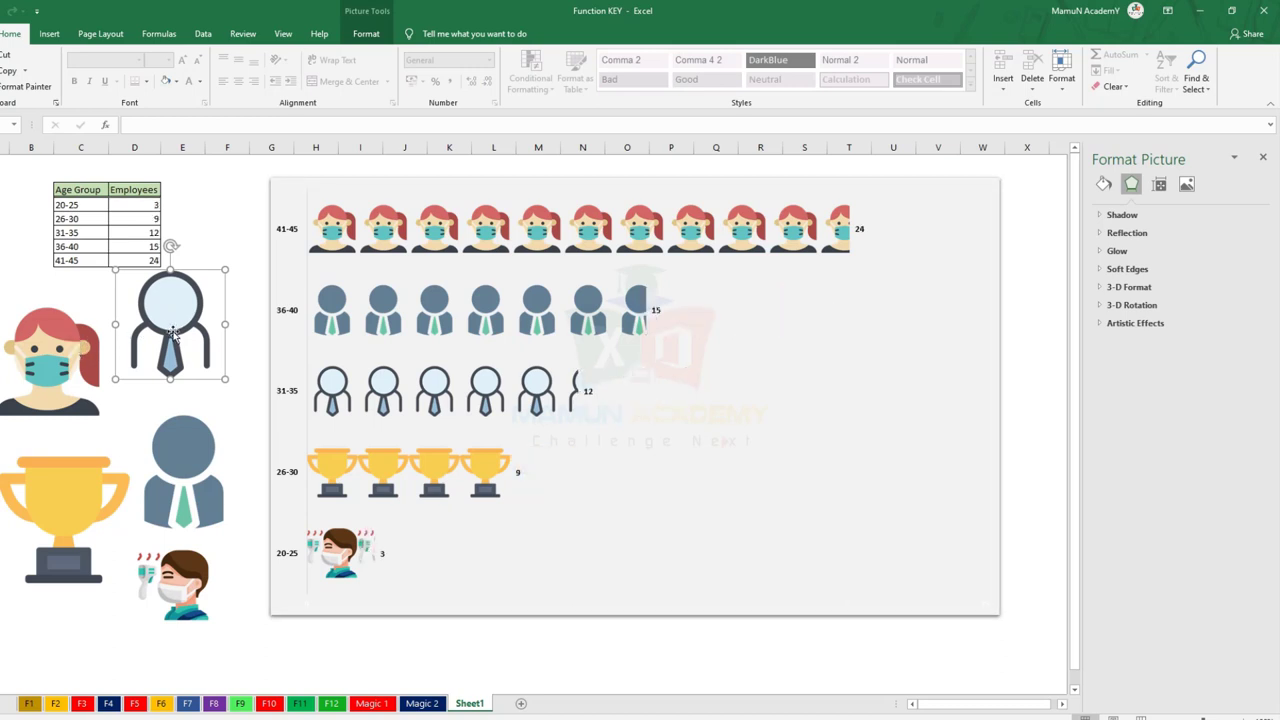
key("Delete")
left_click(66, 352)
key("Delete")
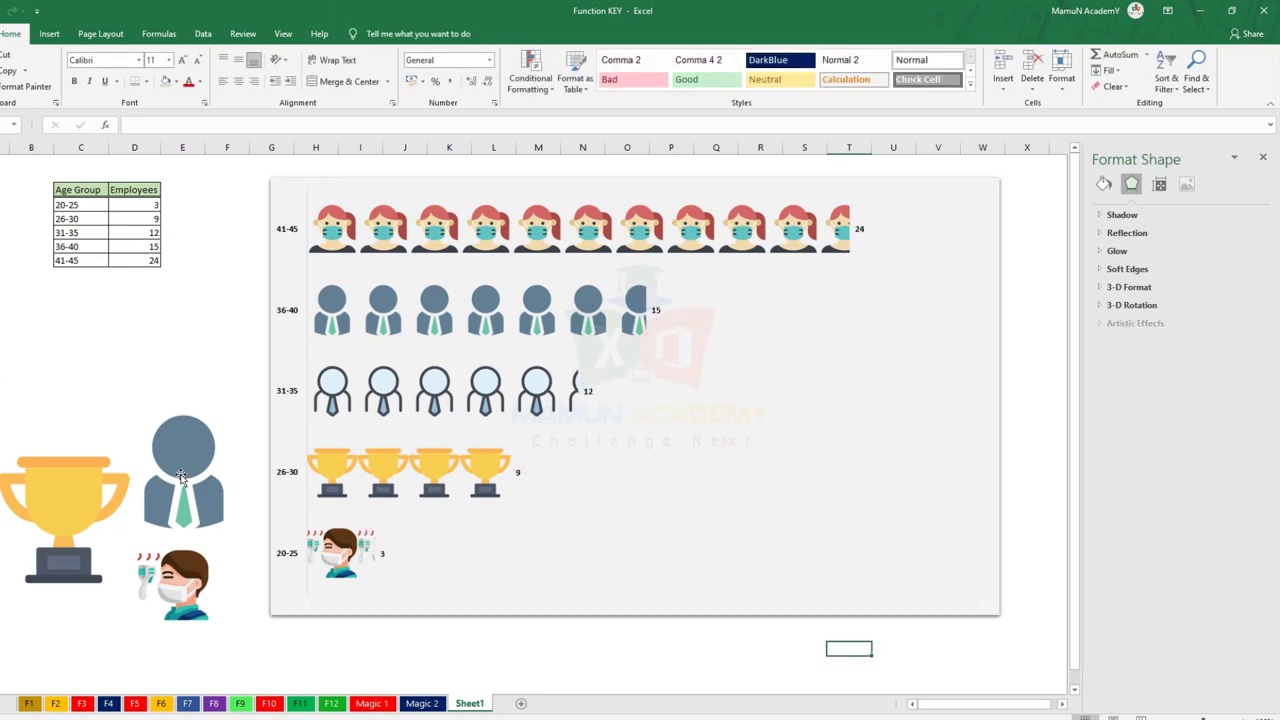
left_click(181, 477)
key("Delete")
left_click(63, 490)
key("Delete")
left_click(175, 580)
key("Delete")
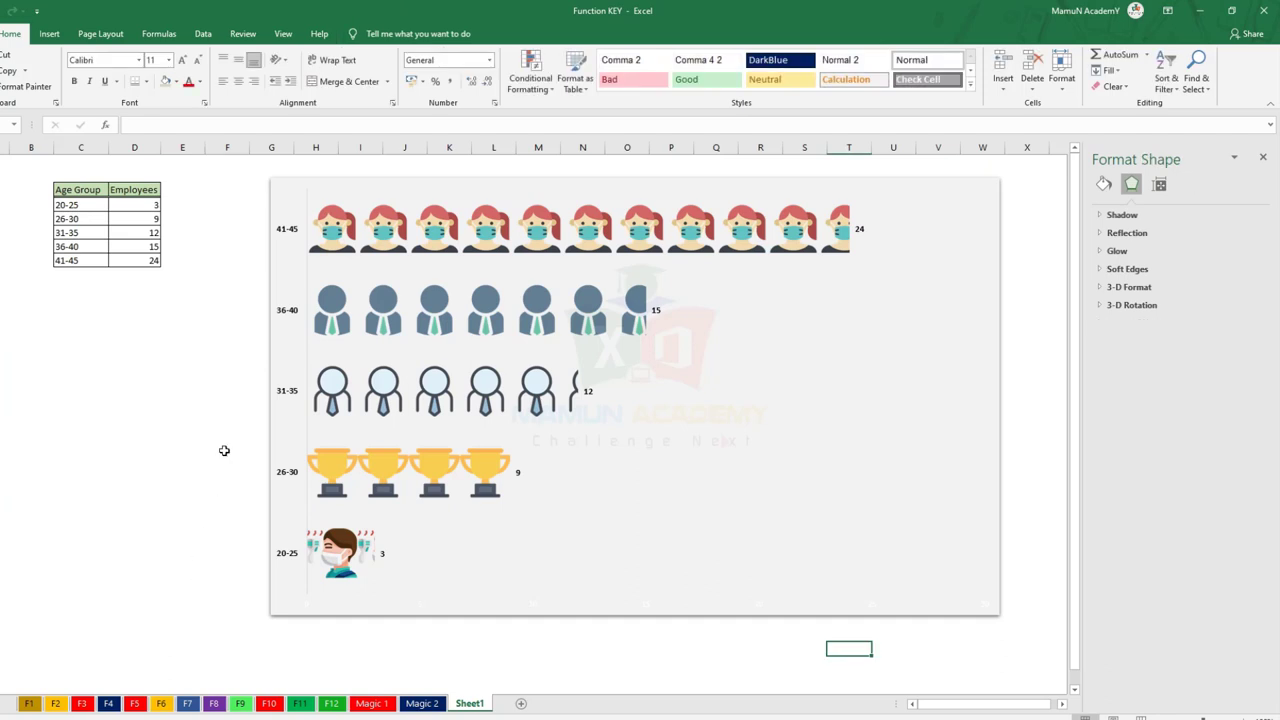
Step: Close the formatting panel and bring up the context menu of the chart's data series
left_click(224, 451)
left_click(1263, 158)
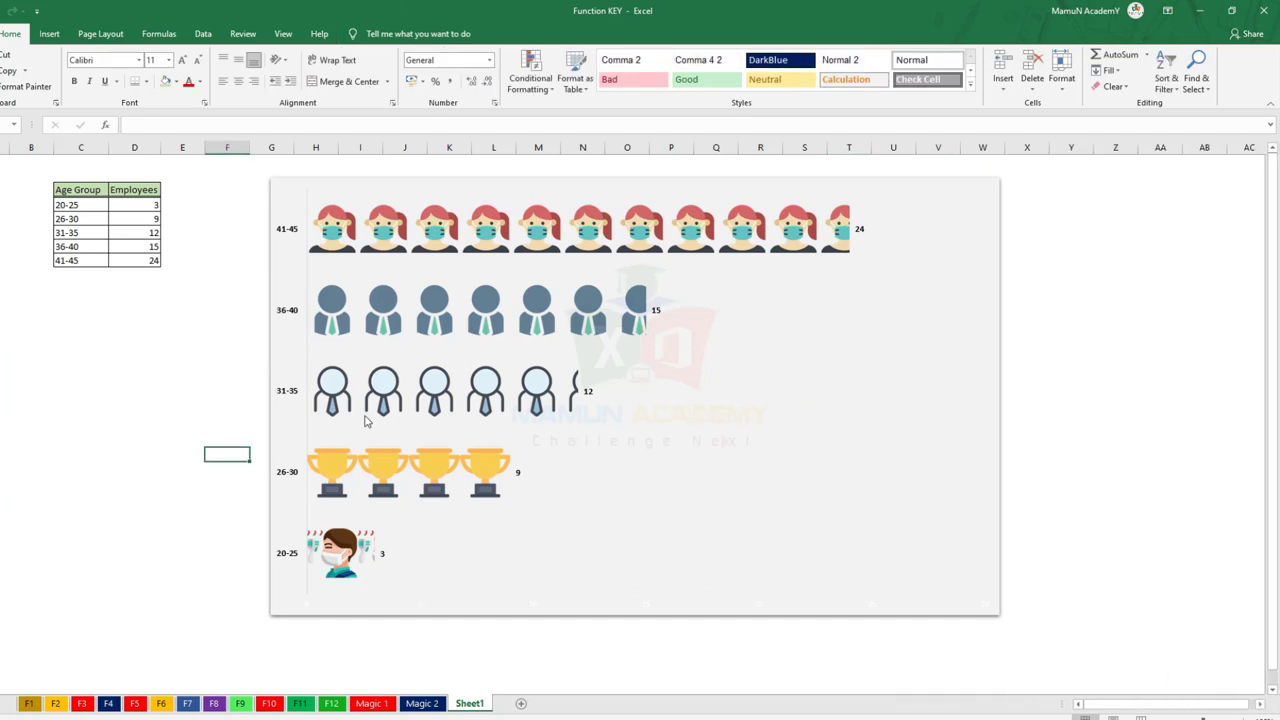
left_click(44, 428)
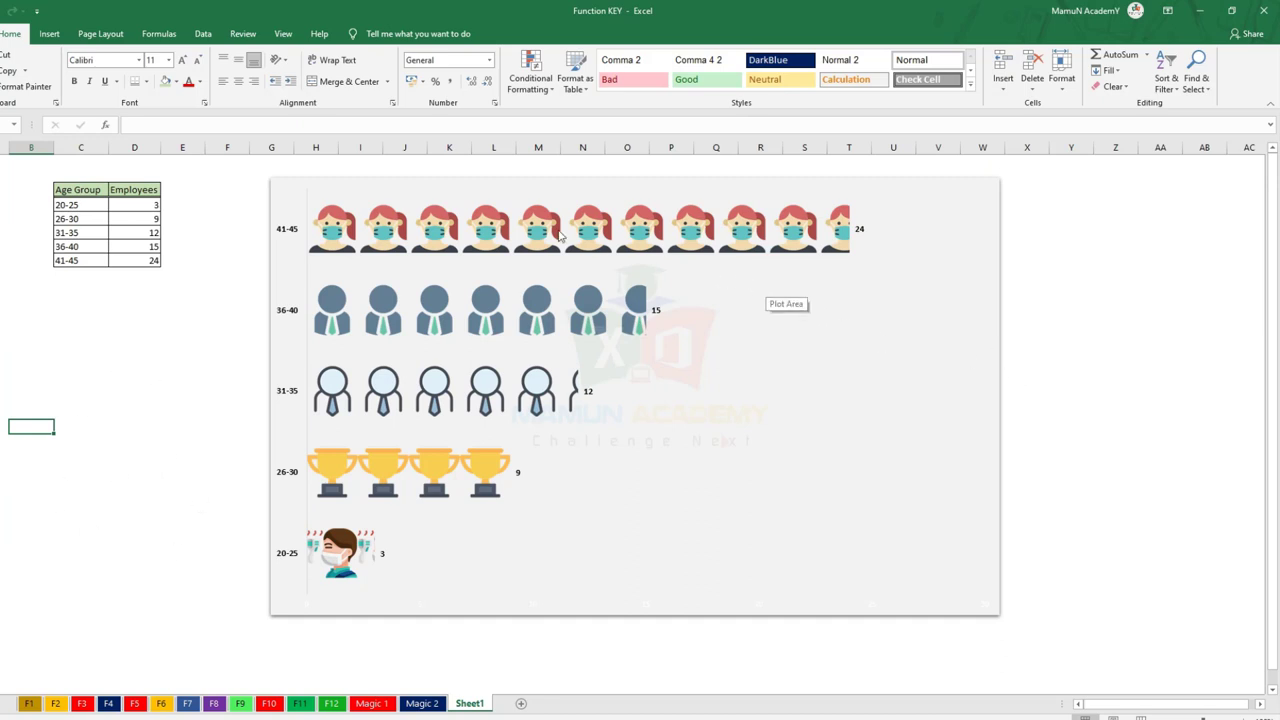
left_click(476, 229)
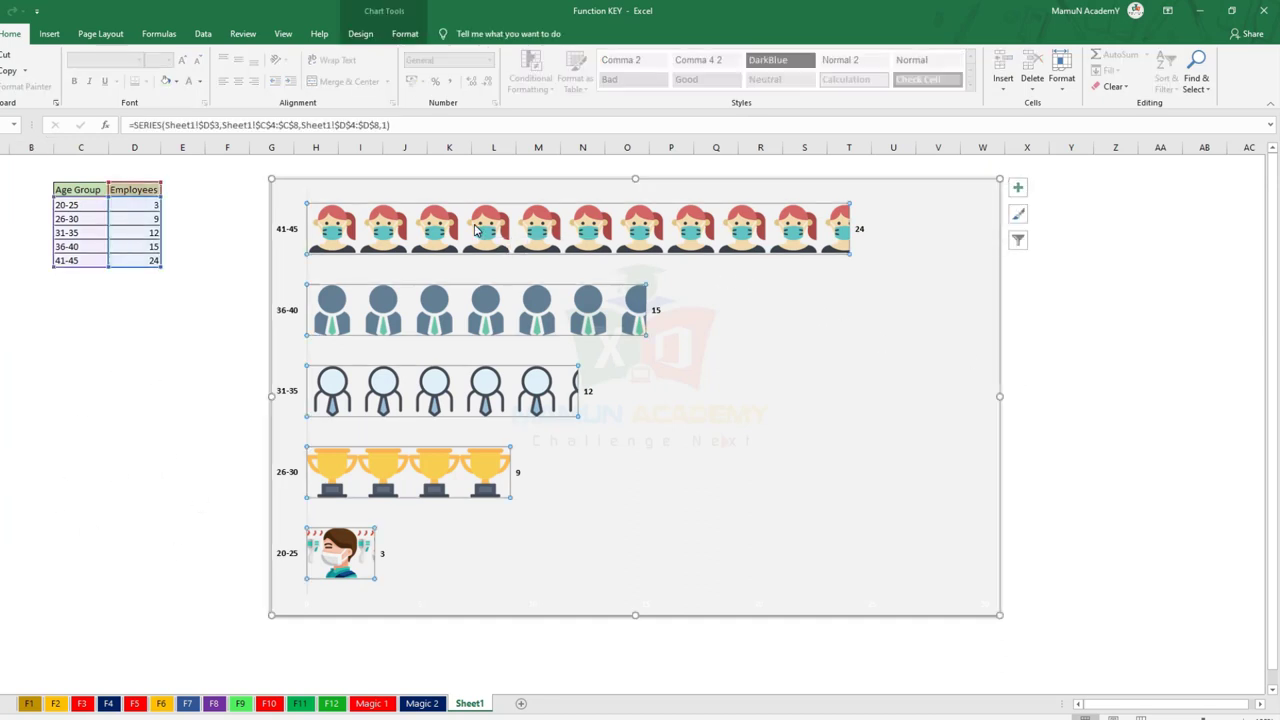
right_click(545, 230)
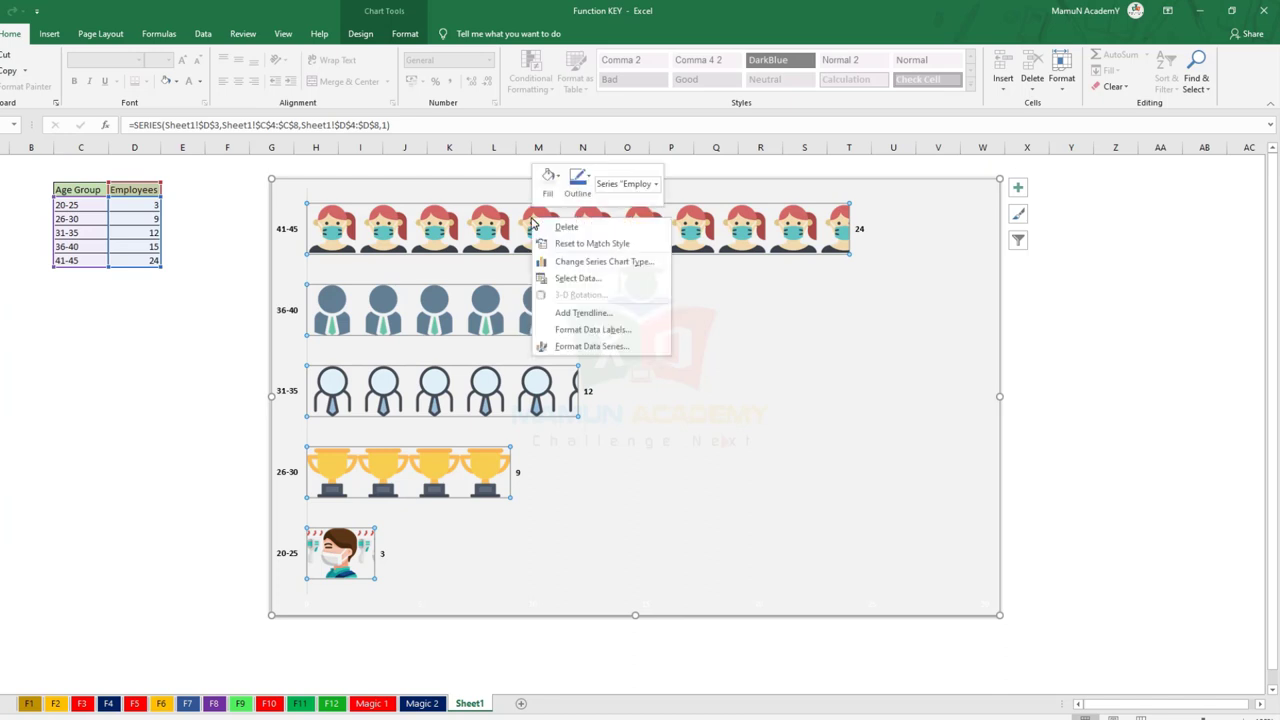
Step: Picture-fill the whole data series with the person-with-tie image file so every bar stacks it
left_click(590, 346)
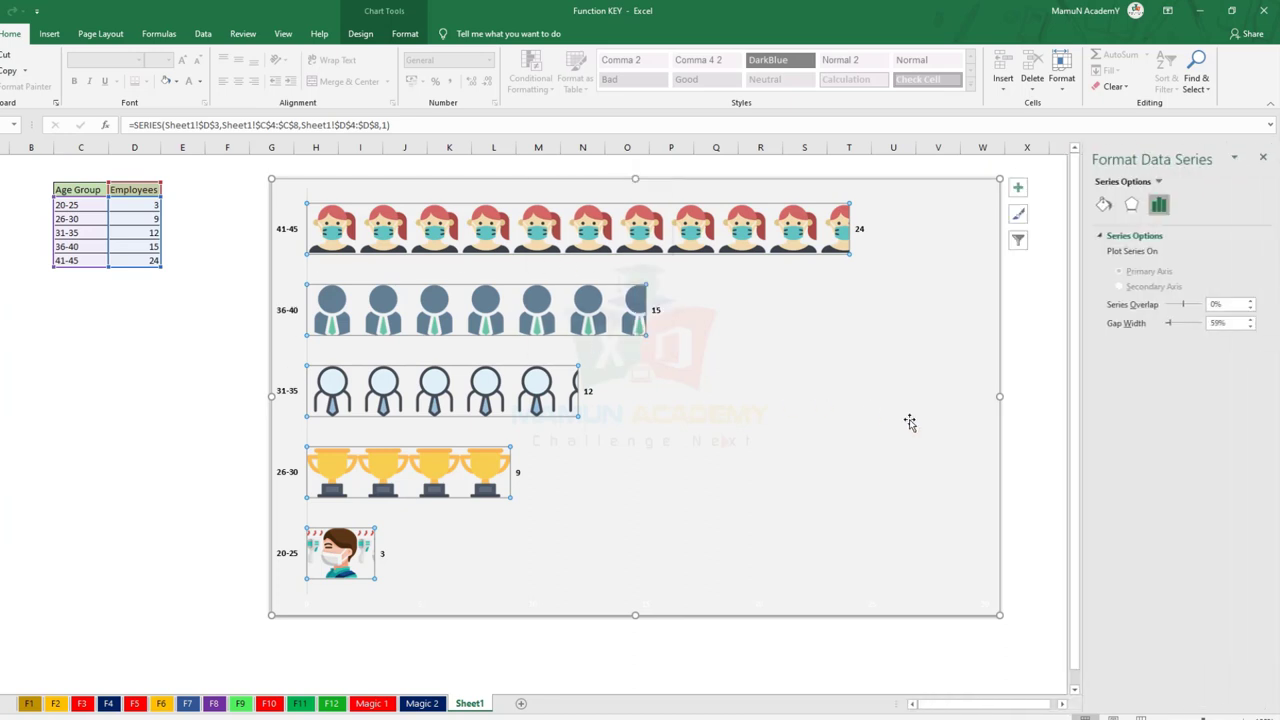
left_click(1105, 205)
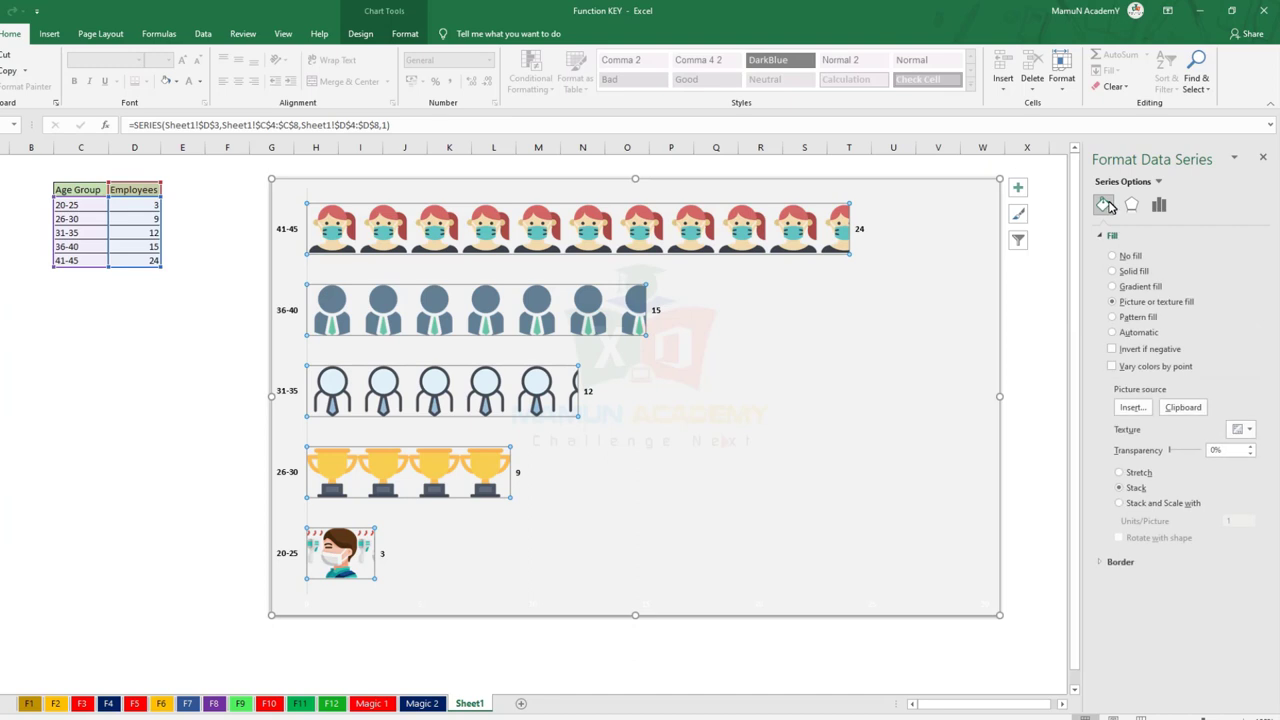
left_click(1131, 408)
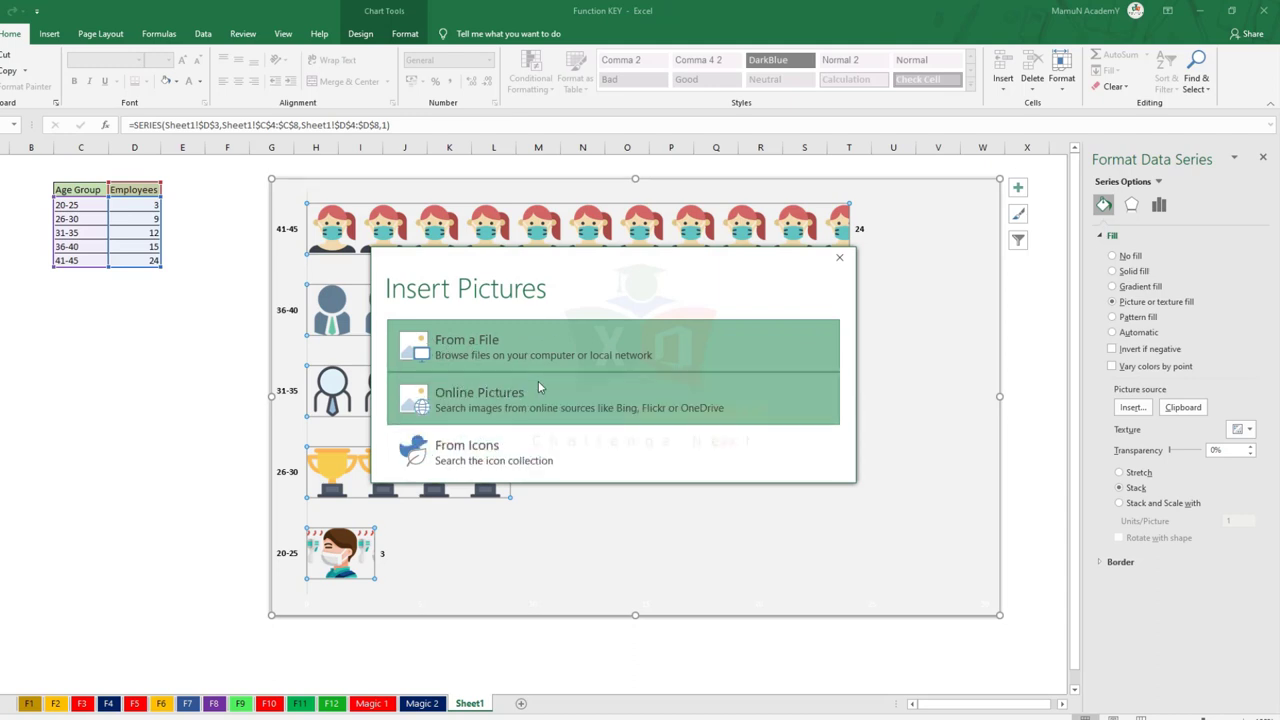
left_click(482, 352)
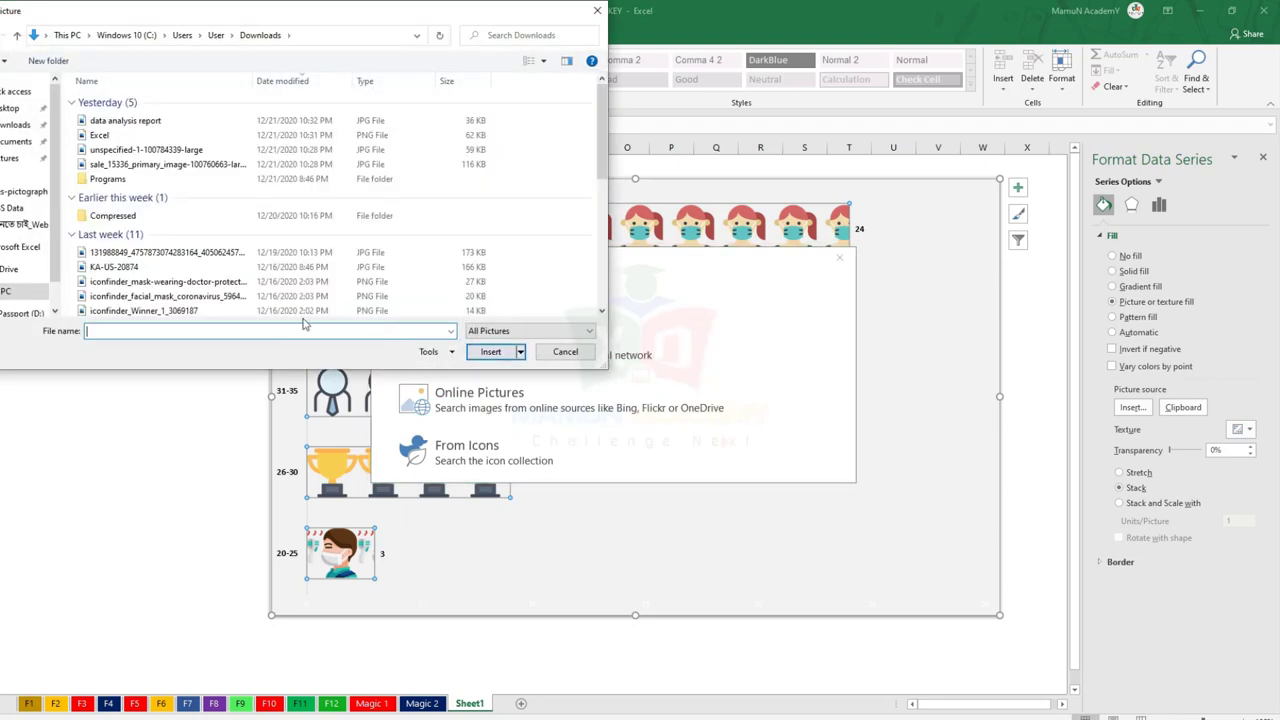
scroll(80, 145, "up", 2)
scroll(330, 220, "down", 3)
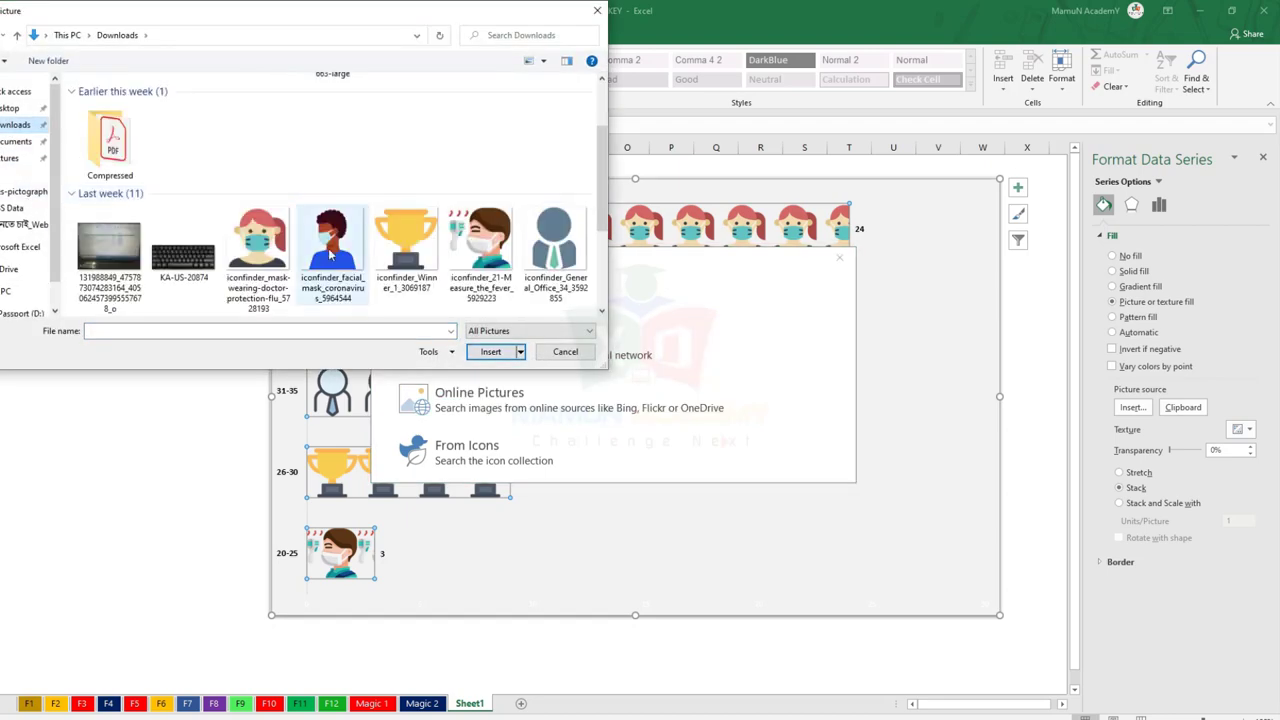
scroll(393, 270, "down", 1)
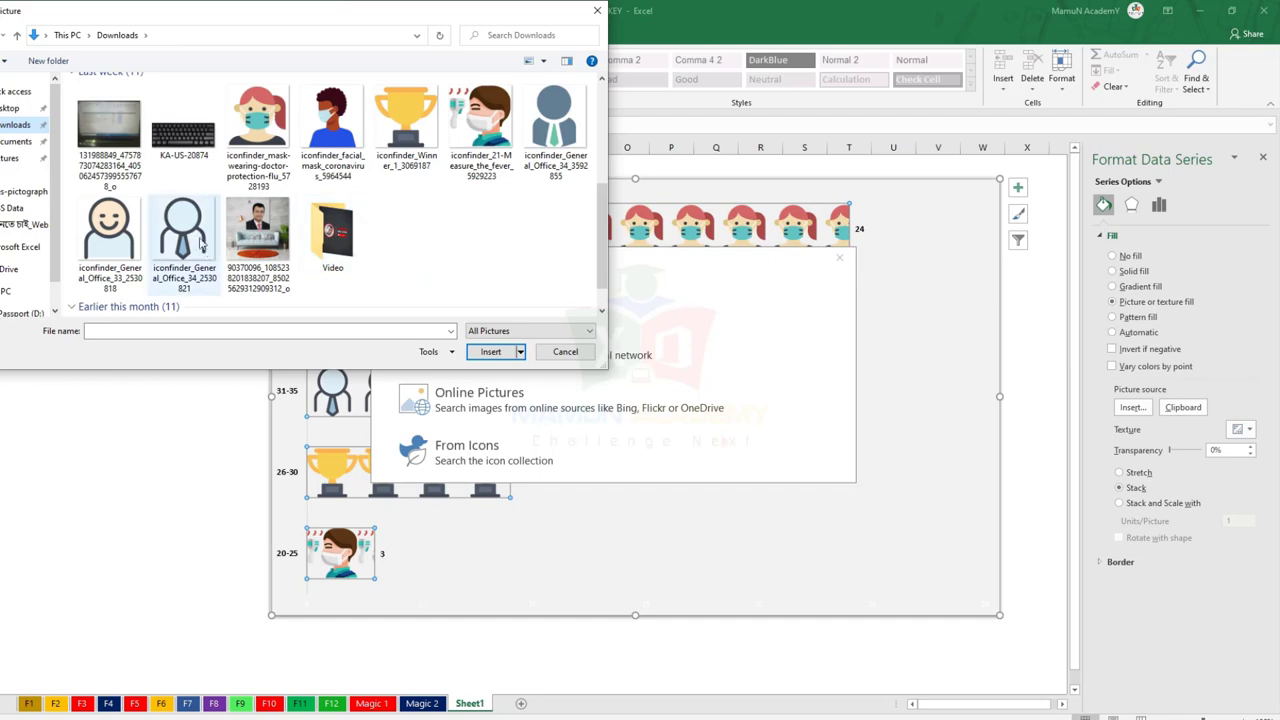
double_click(184, 232)
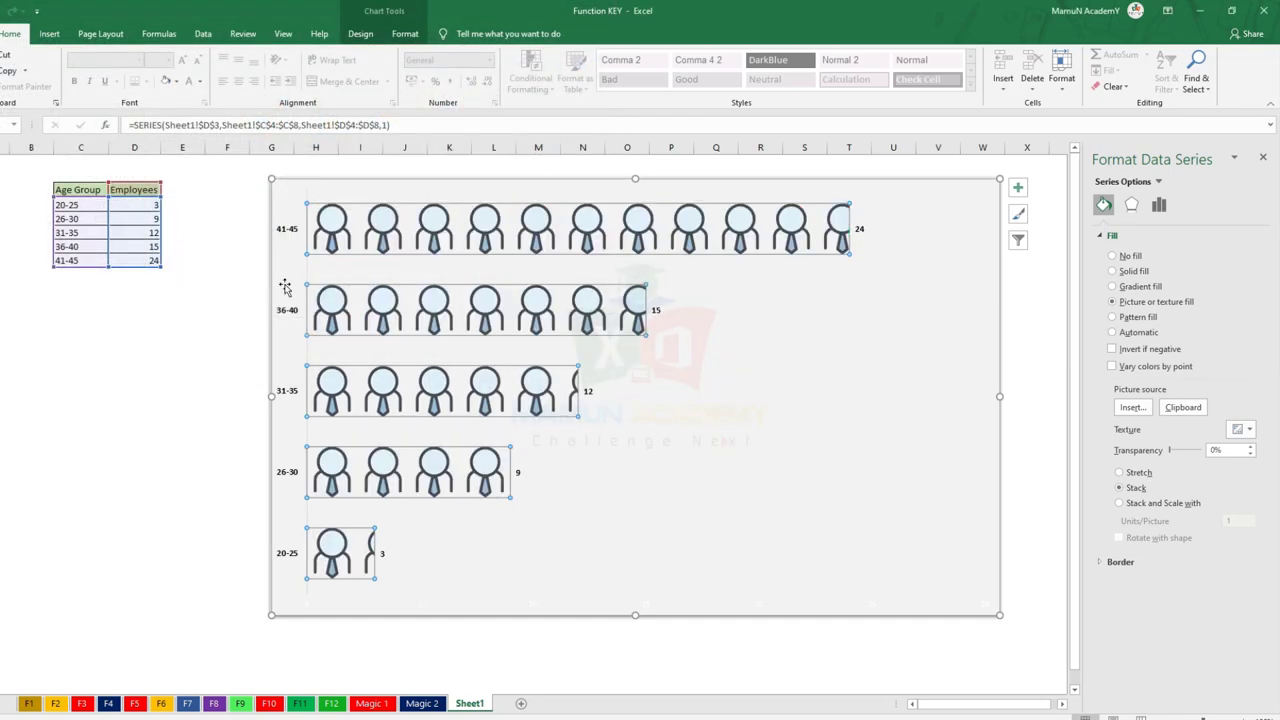
Step: Picture-fill only the 36-40 bar with the masked-face image from the Downloads folder
left_click(100, 408)
mouse_move(560, 310)
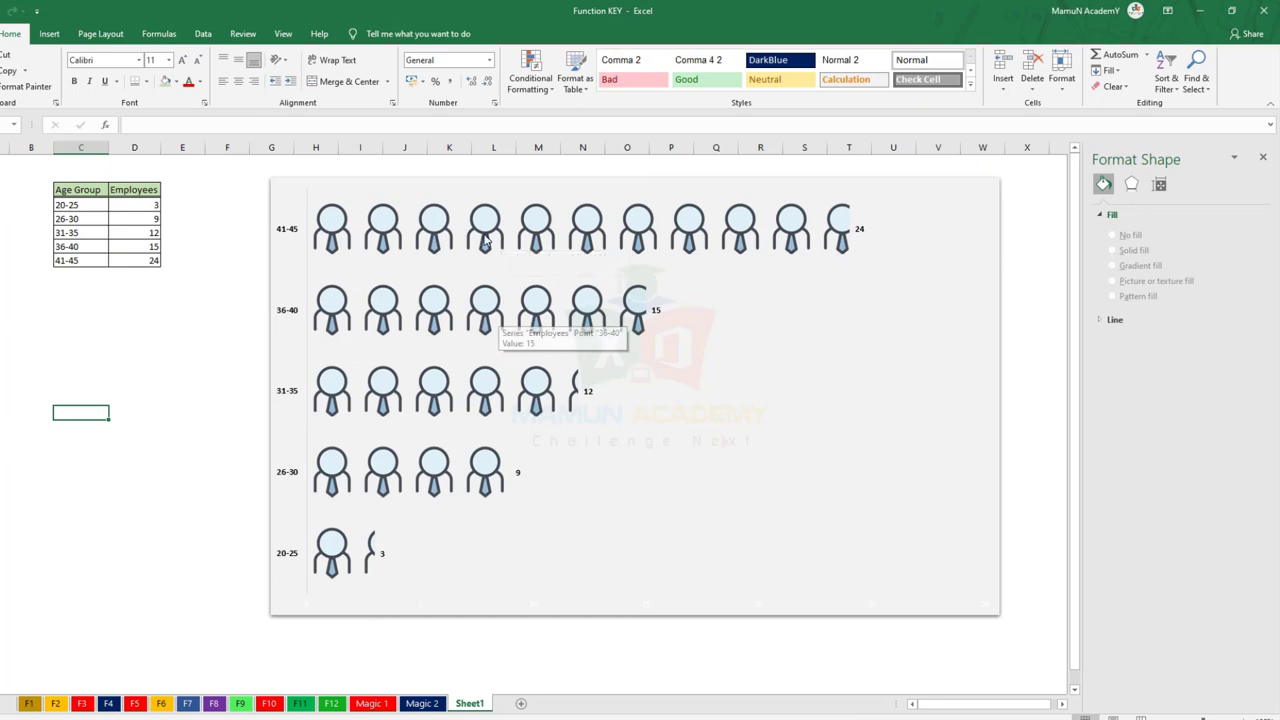
left_click(487, 295)
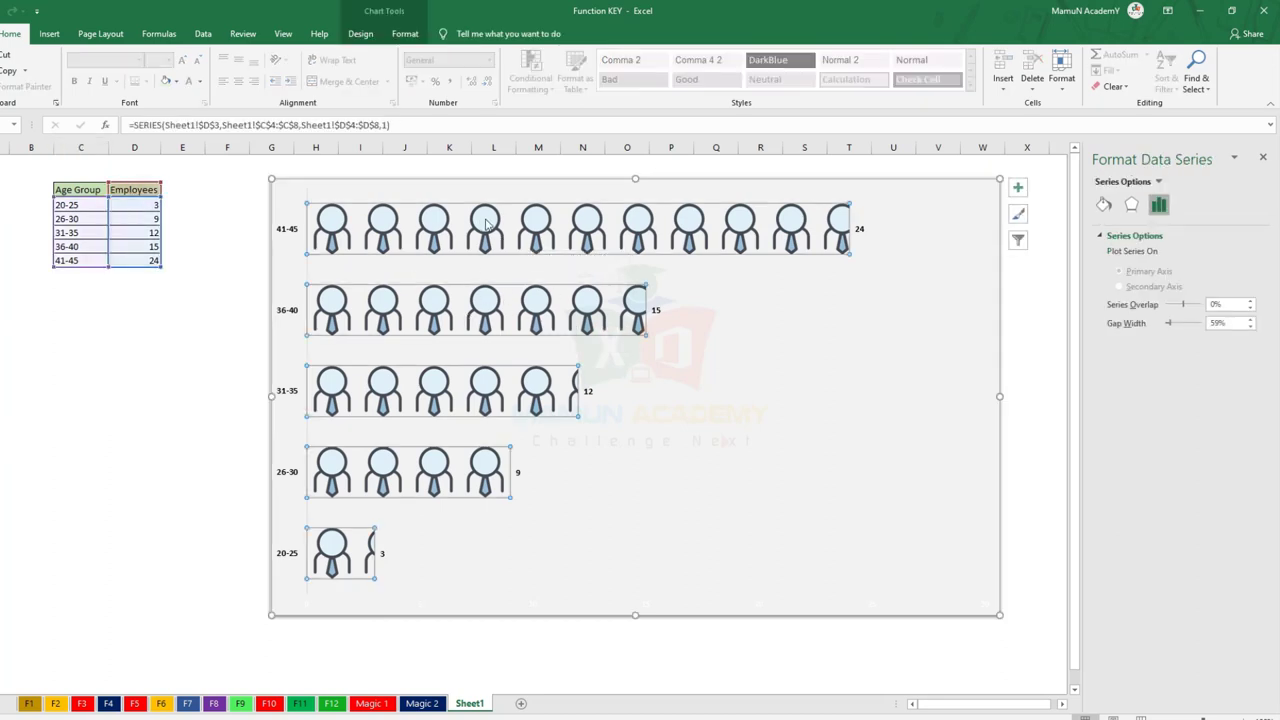
left_click(488, 228)
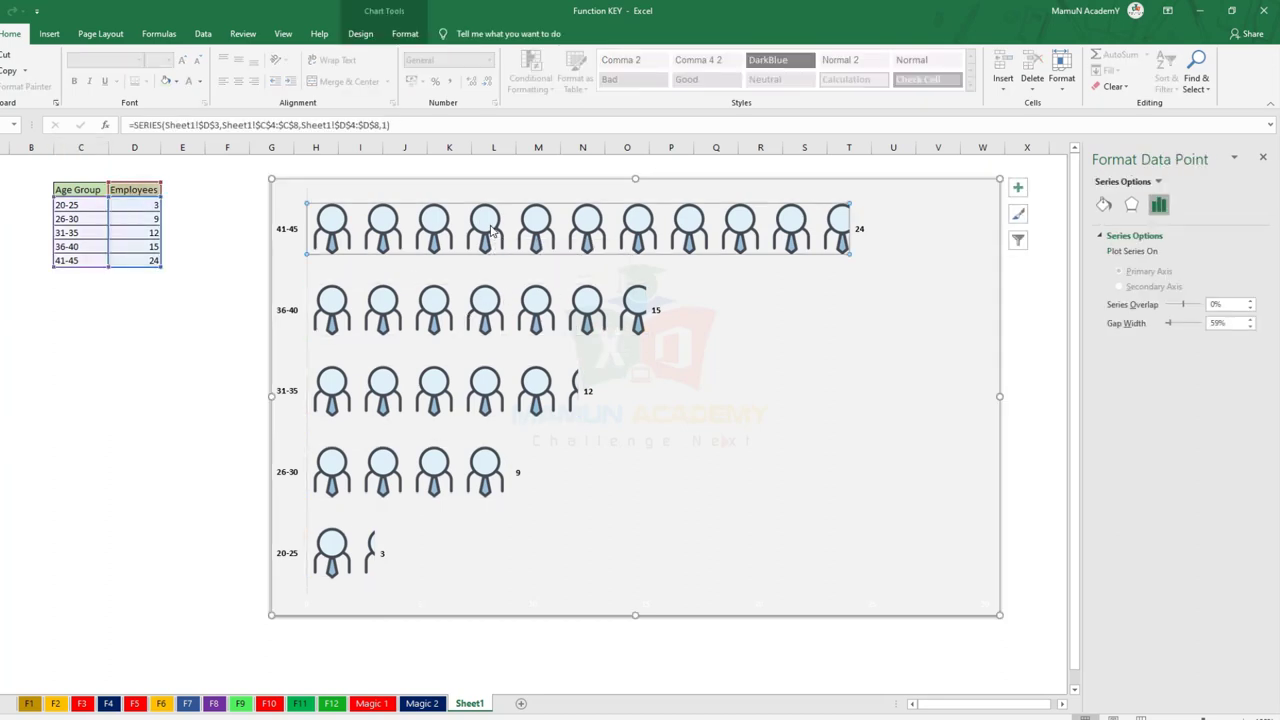
left_click(1103, 205)
left_click(640, 320)
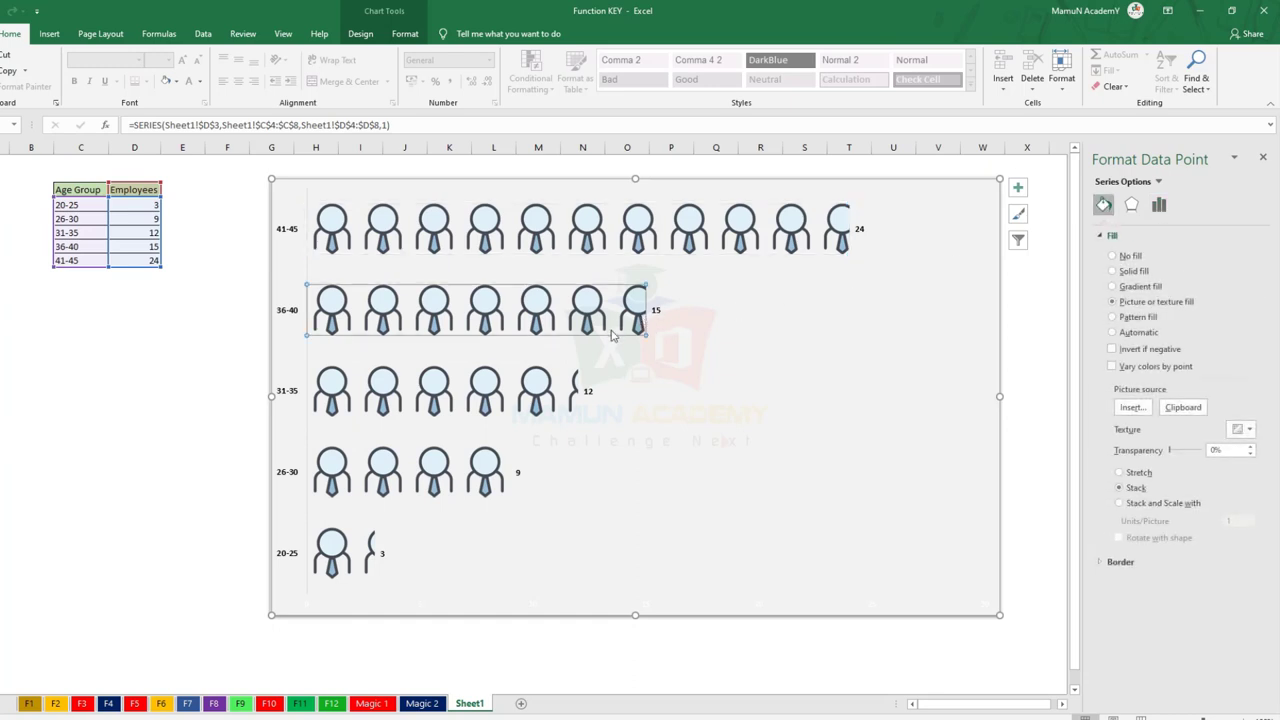
left_click(1134, 408)
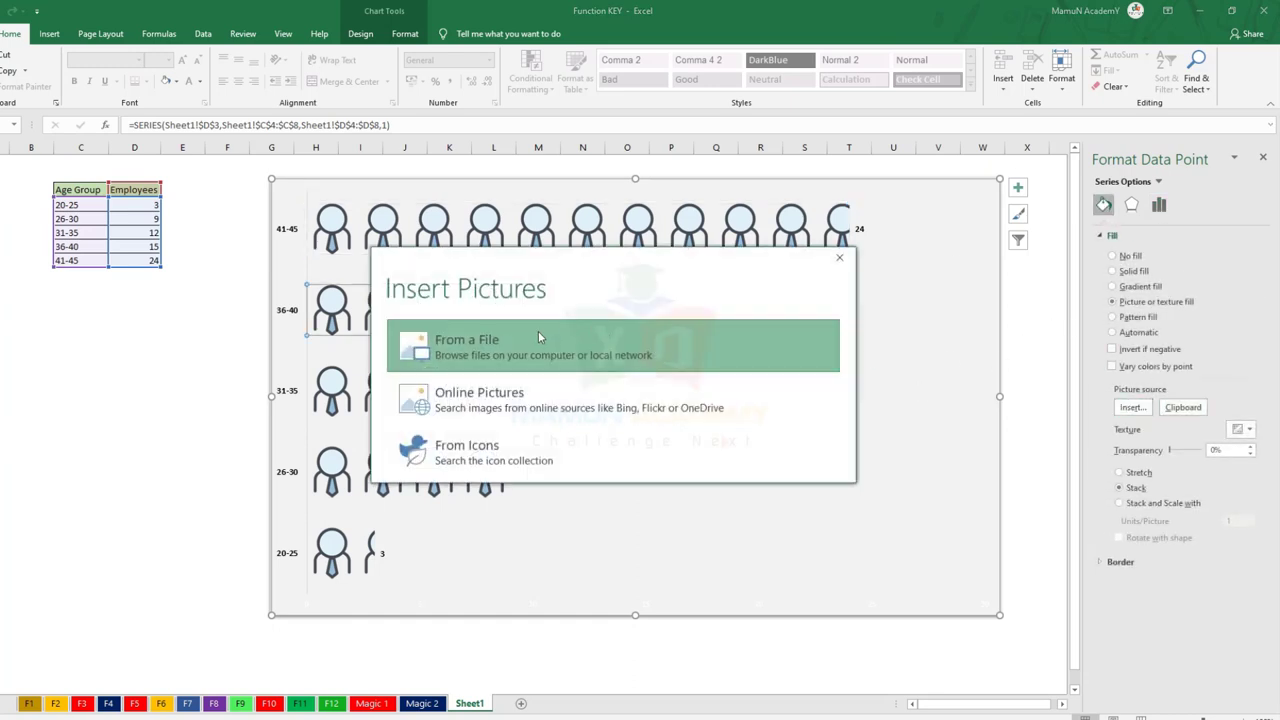
left_click(460, 348)
left_click(15, 124)
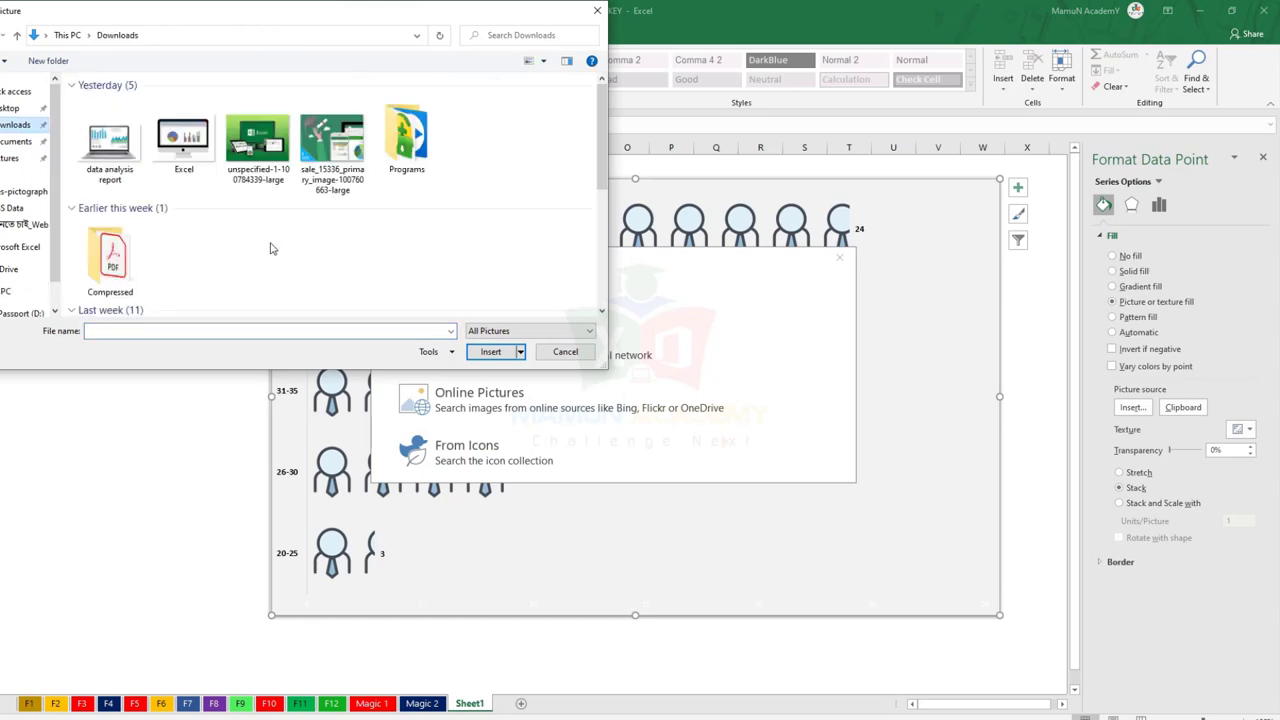
scroll(271, 248, "down", 3)
left_click(343, 240)
double_click(343, 240)
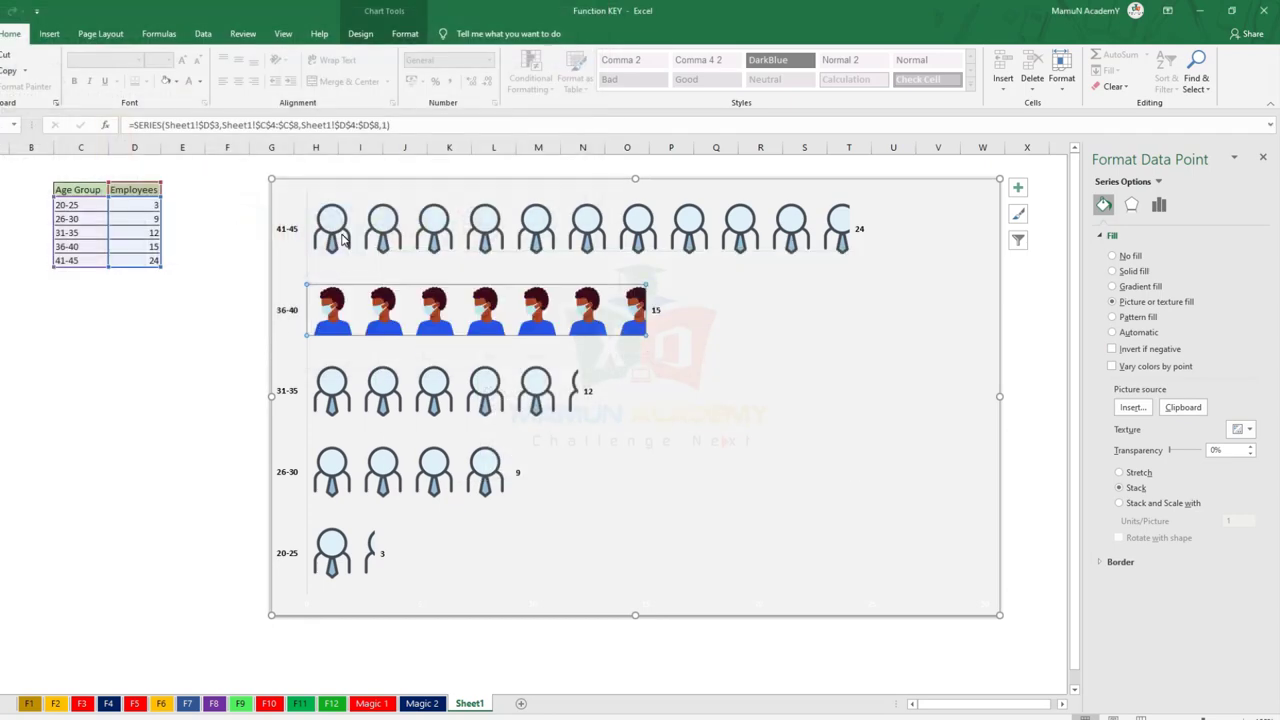
left_click(227, 385)
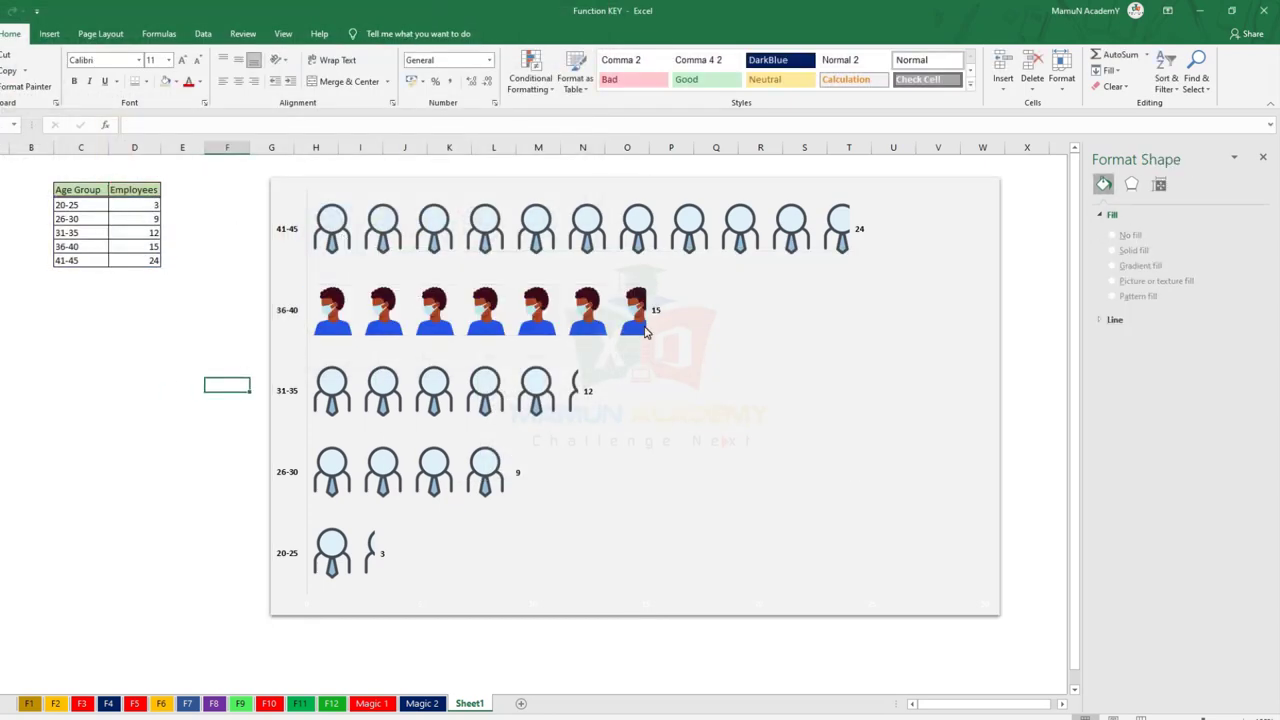
Step: Fill the 31-35 bar with the orange Office logo from an online 'office icon' image search
left_click(645, 333)
left_click(535, 390)
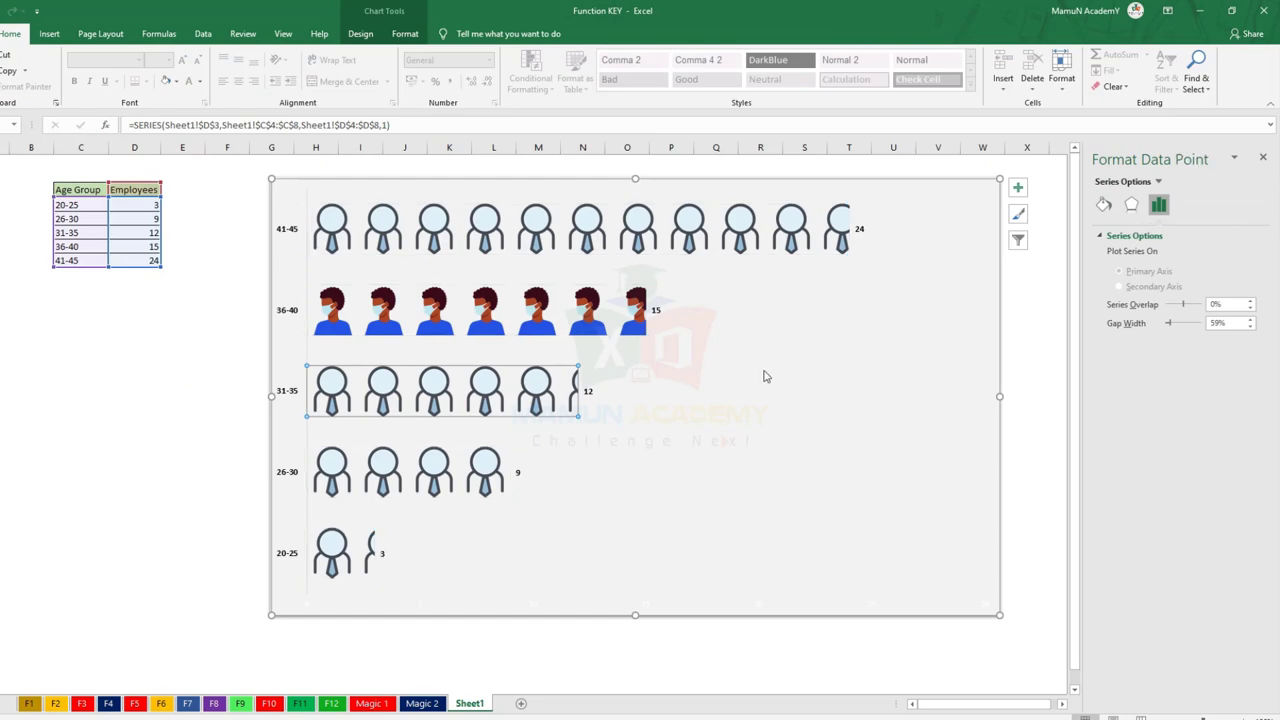
left_click(1104, 205)
left_click(1132, 407)
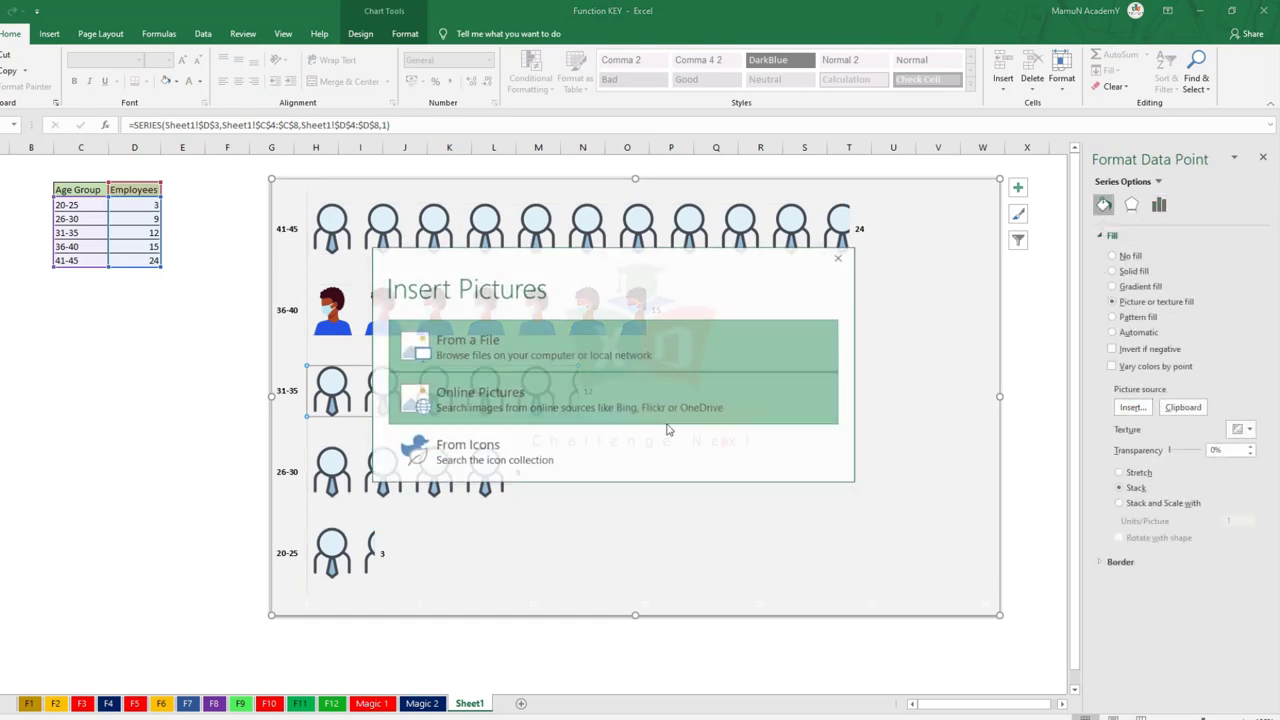
left_click(494, 391)
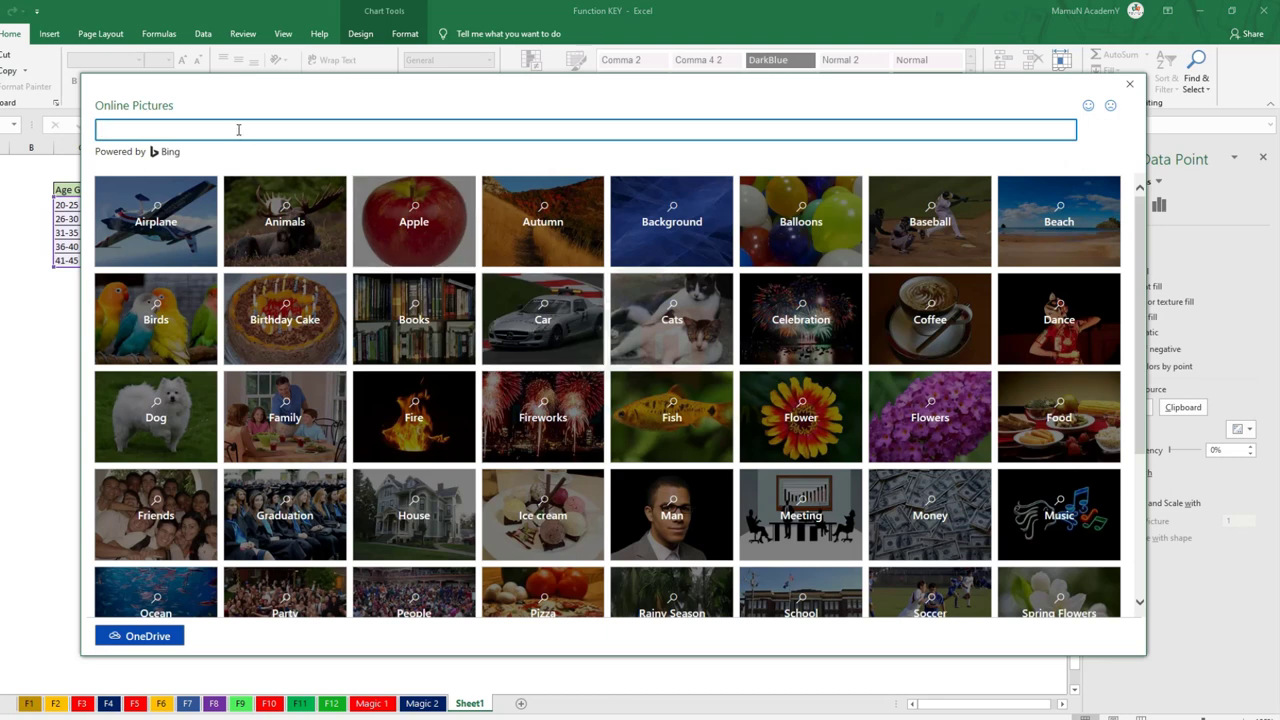
type("office i")
type("con")
key("Return")
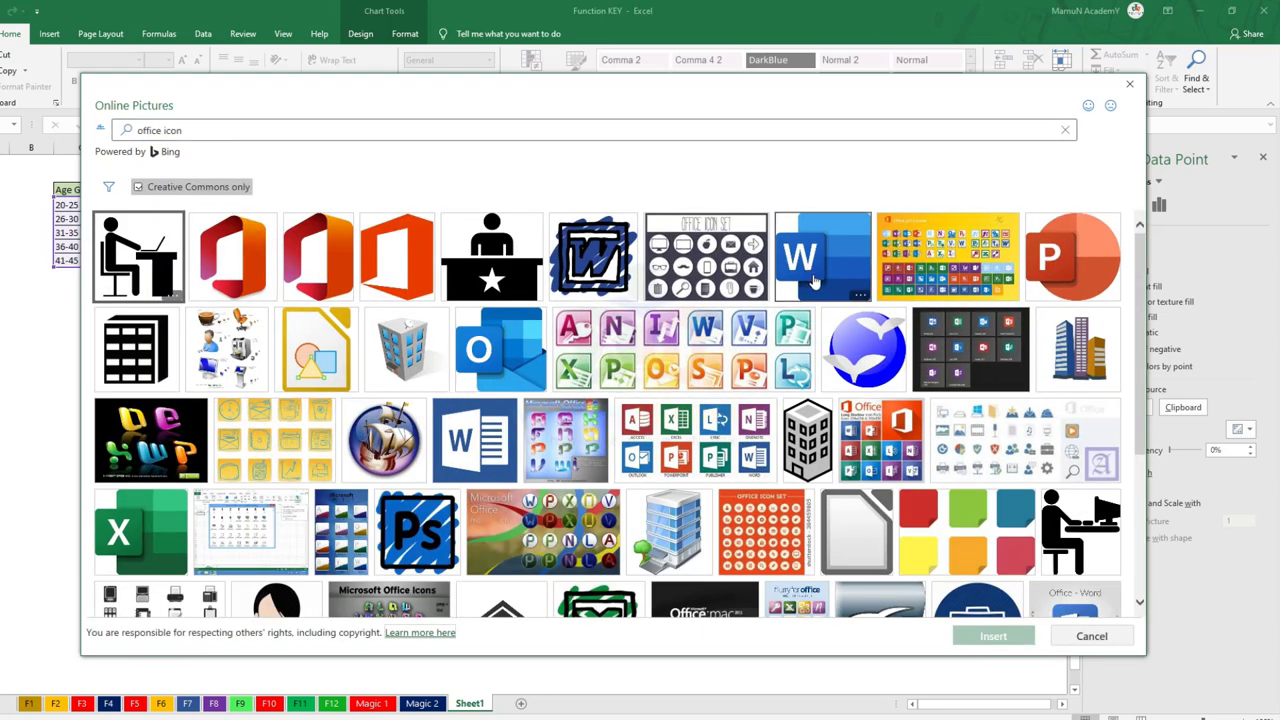
left_click(268, 288)
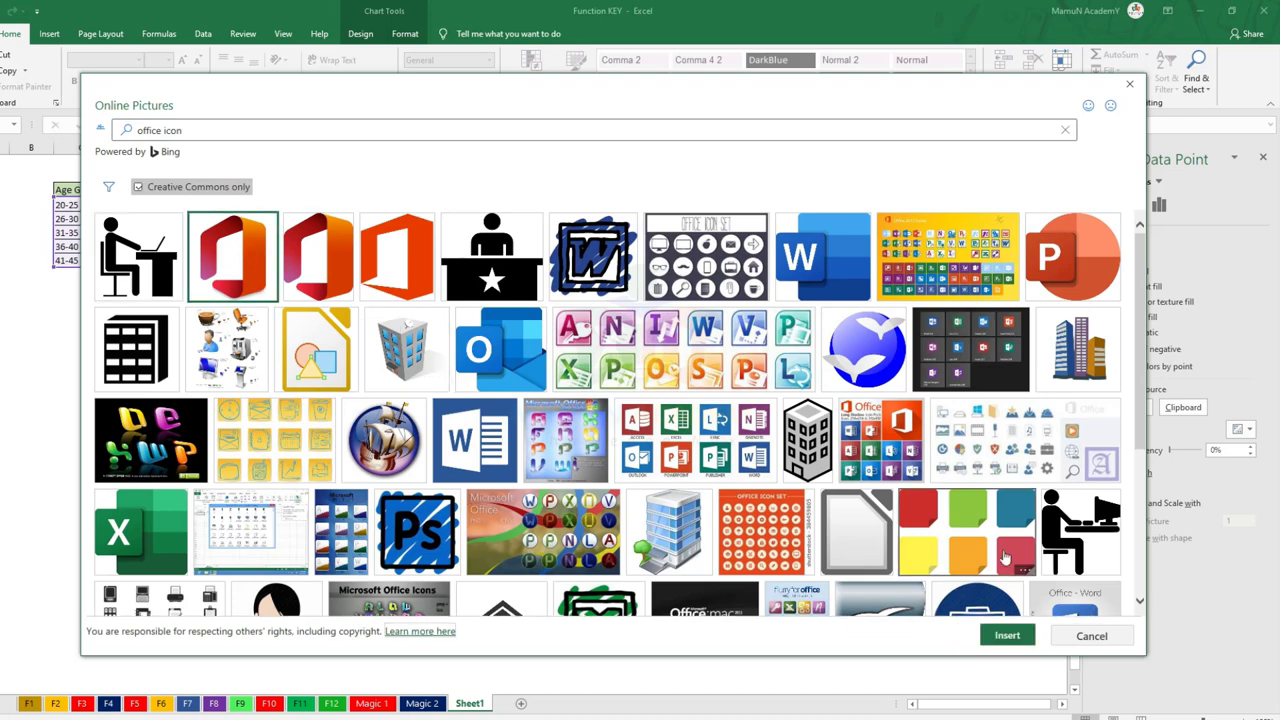
left_click(1026, 637)
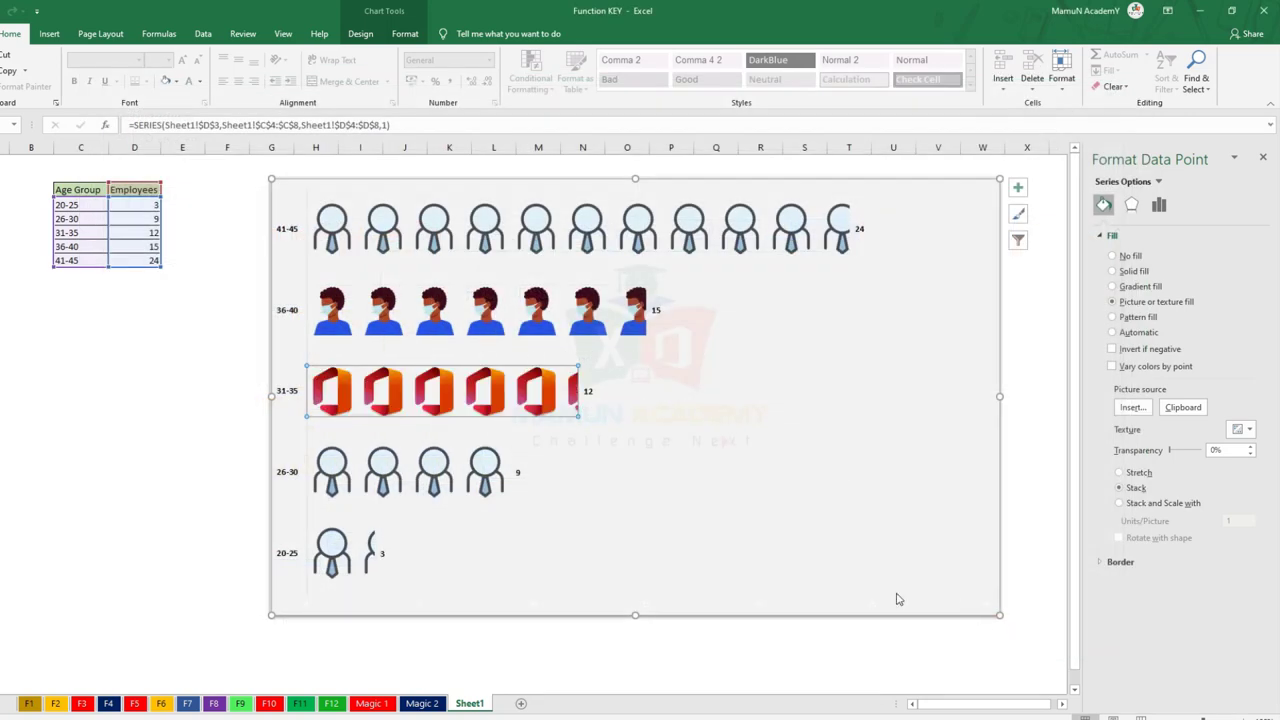
left_click(173, 409)
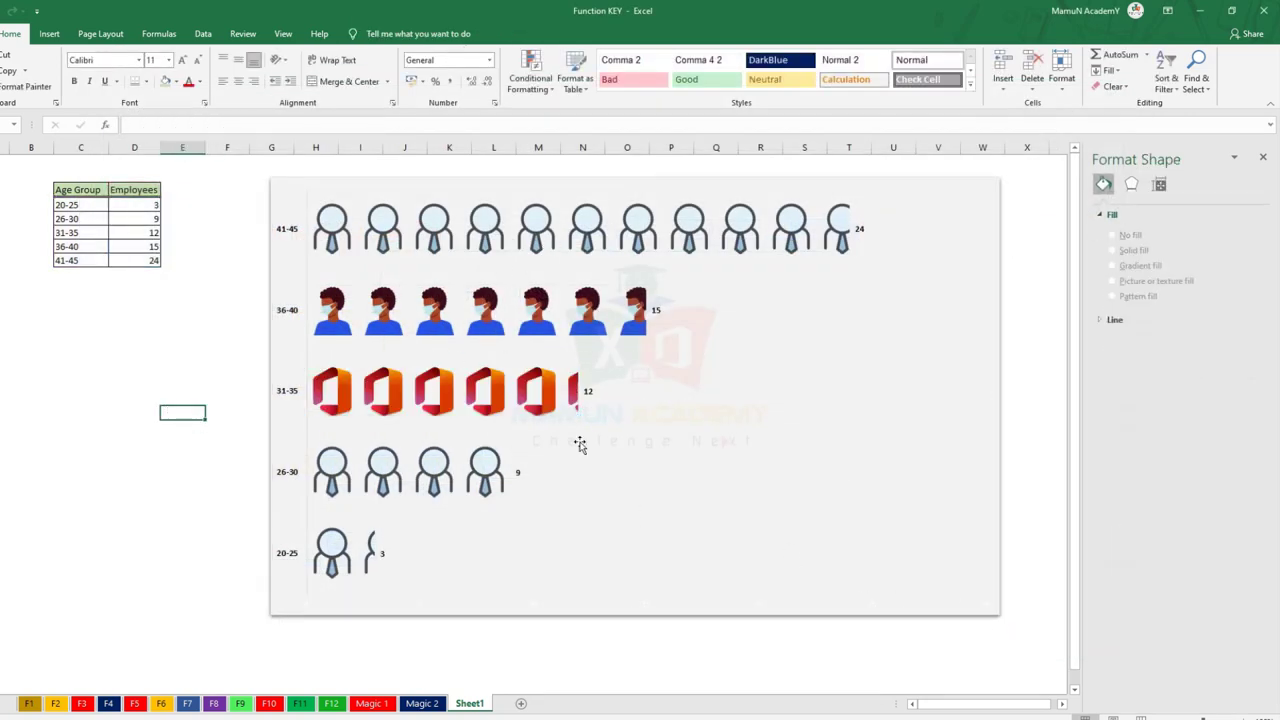
Step: Fill the 26-30 bar with the blue Word logo from an online 'word icon' image search
left_click(505, 476)
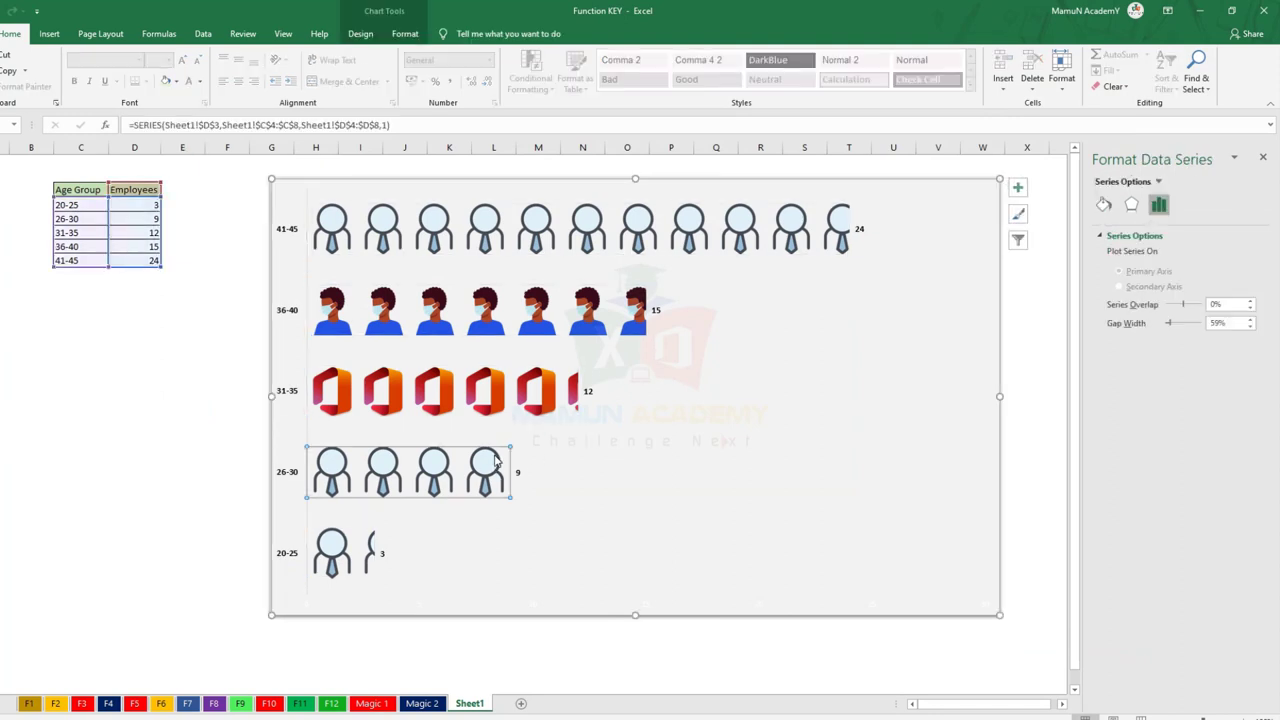
left_click(510, 472)
left_click(1103, 204)
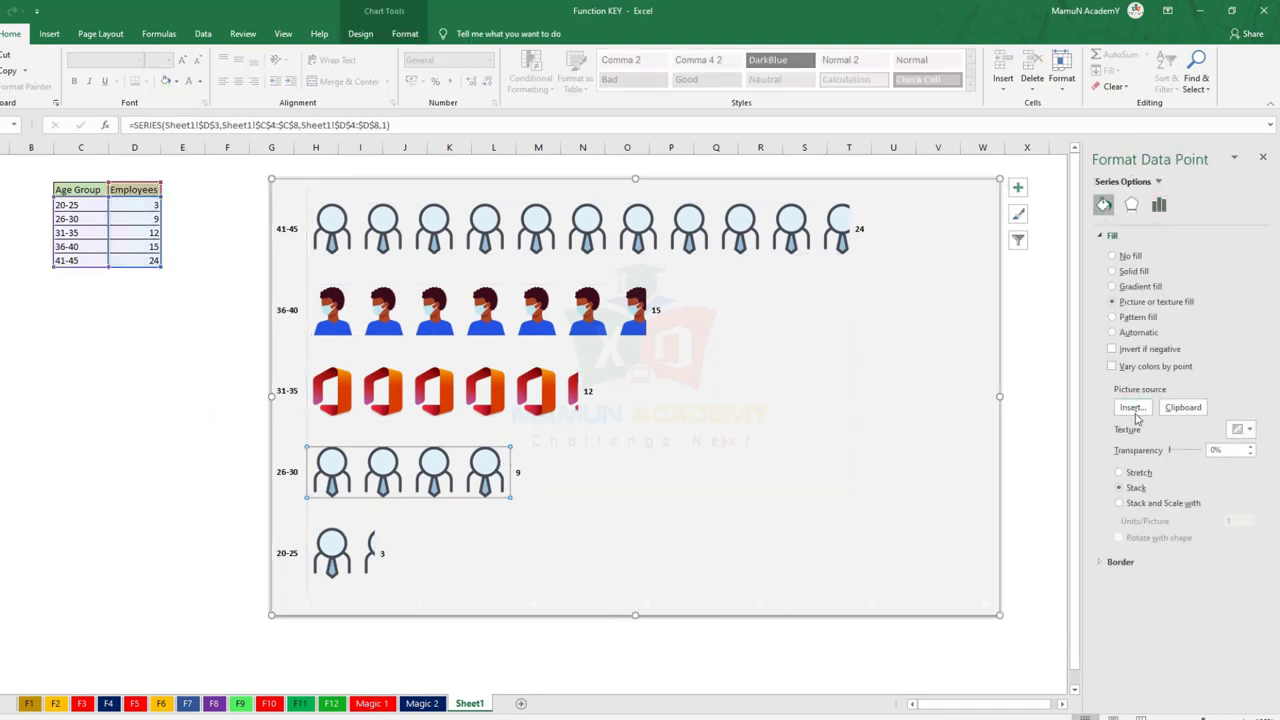
left_click(1131, 407)
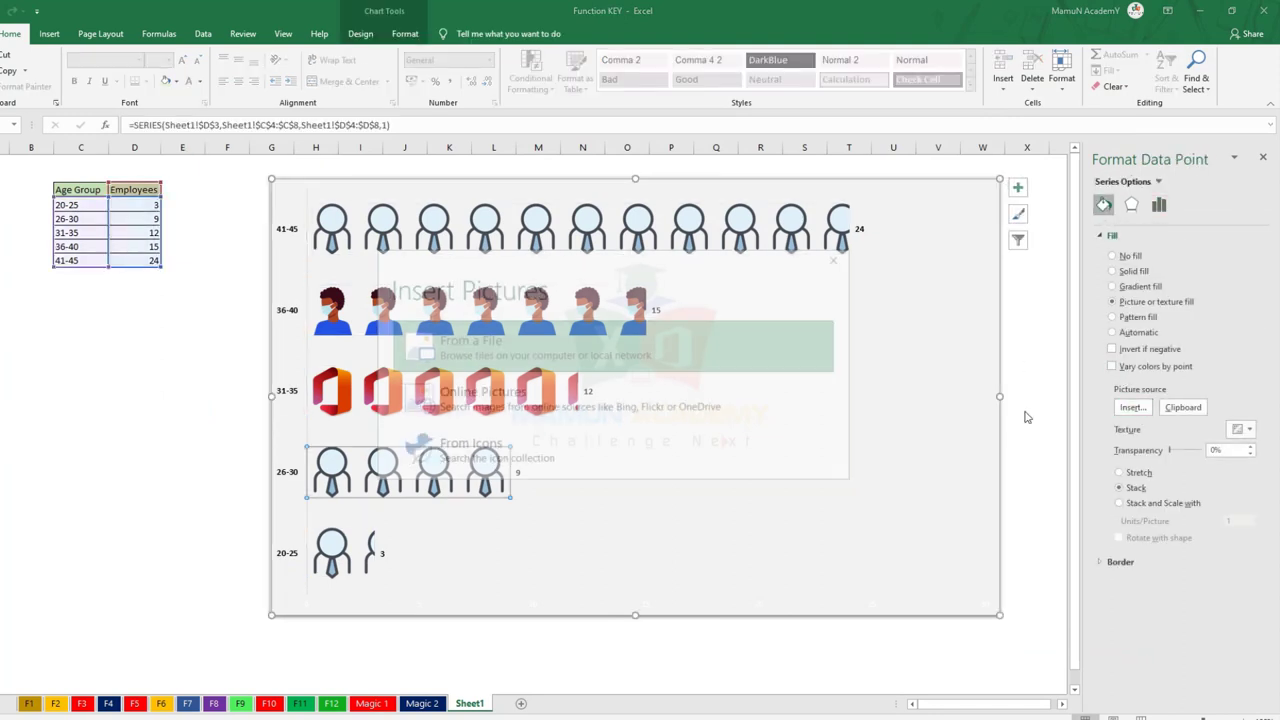
left_click(497, 411)
type("w")
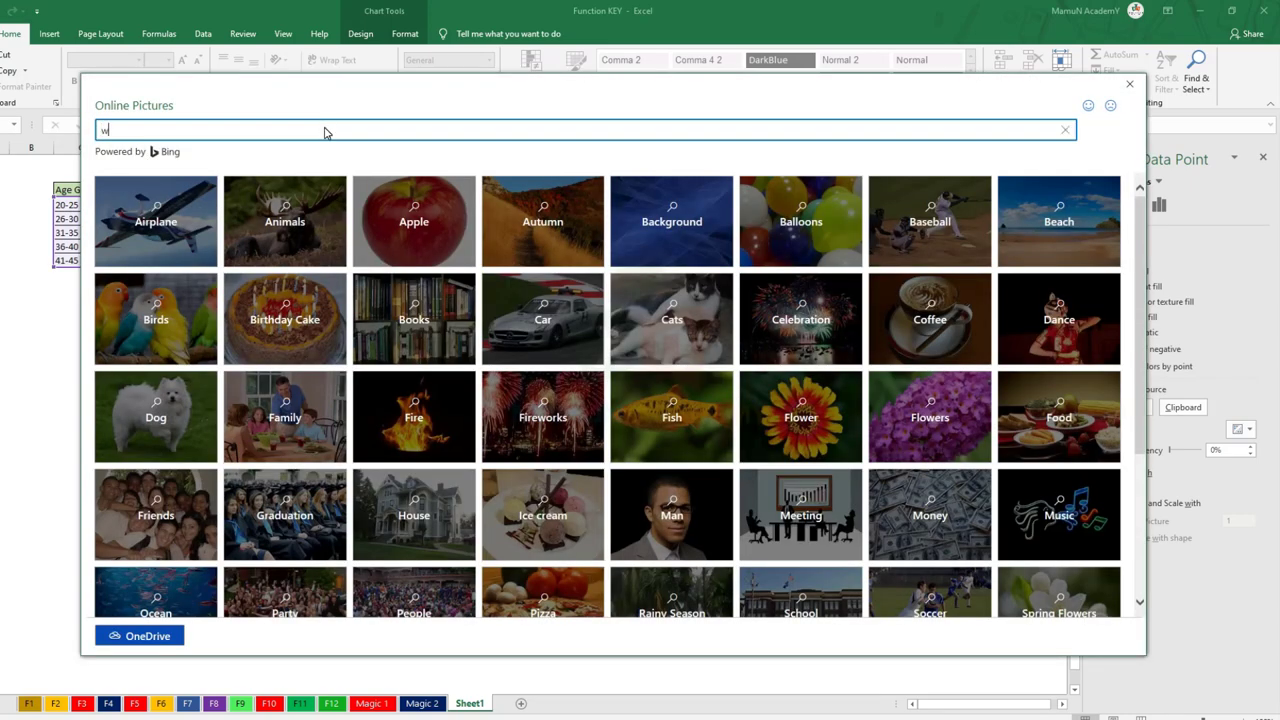
type("n")
key("Return")
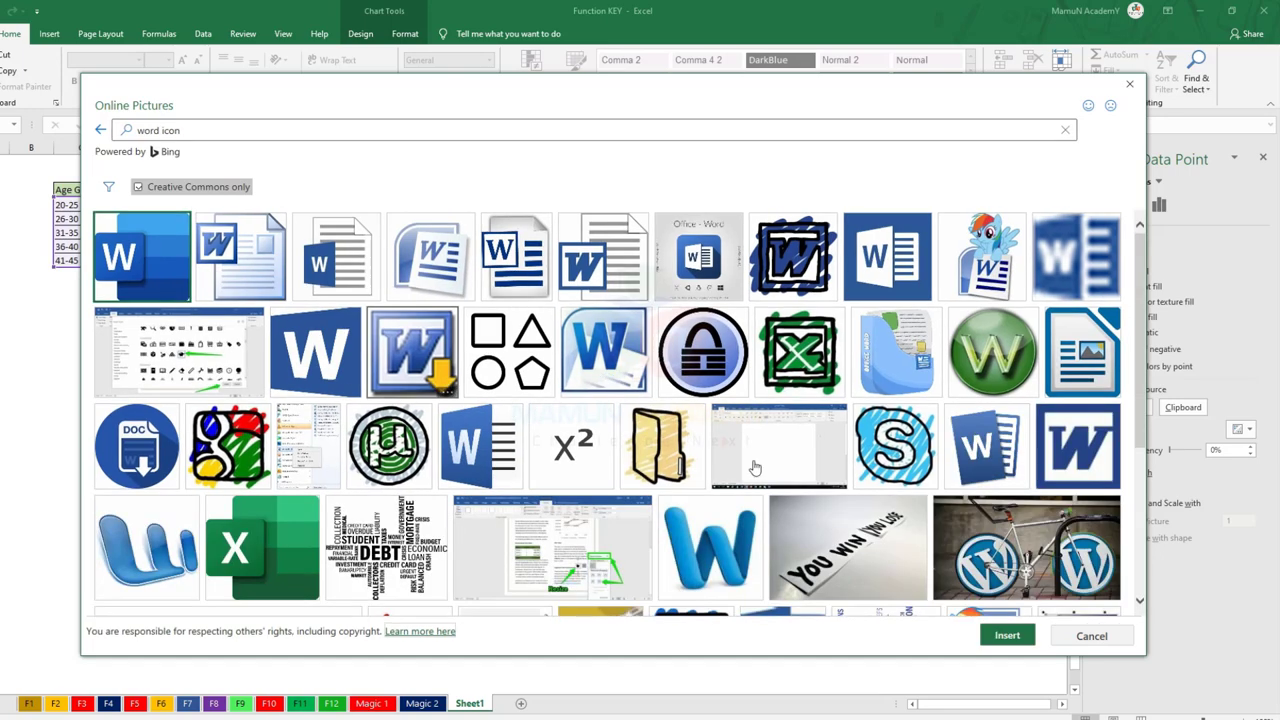
left_click(1005, 640)
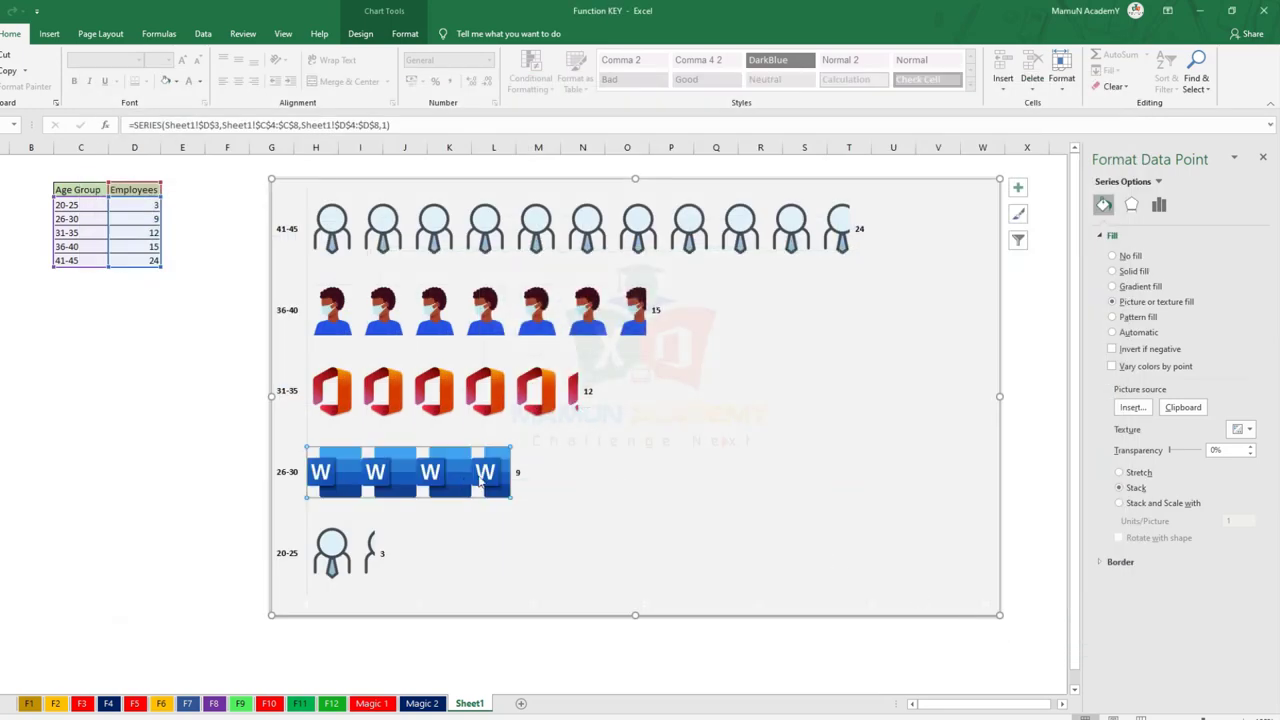
left_click(80, 426)
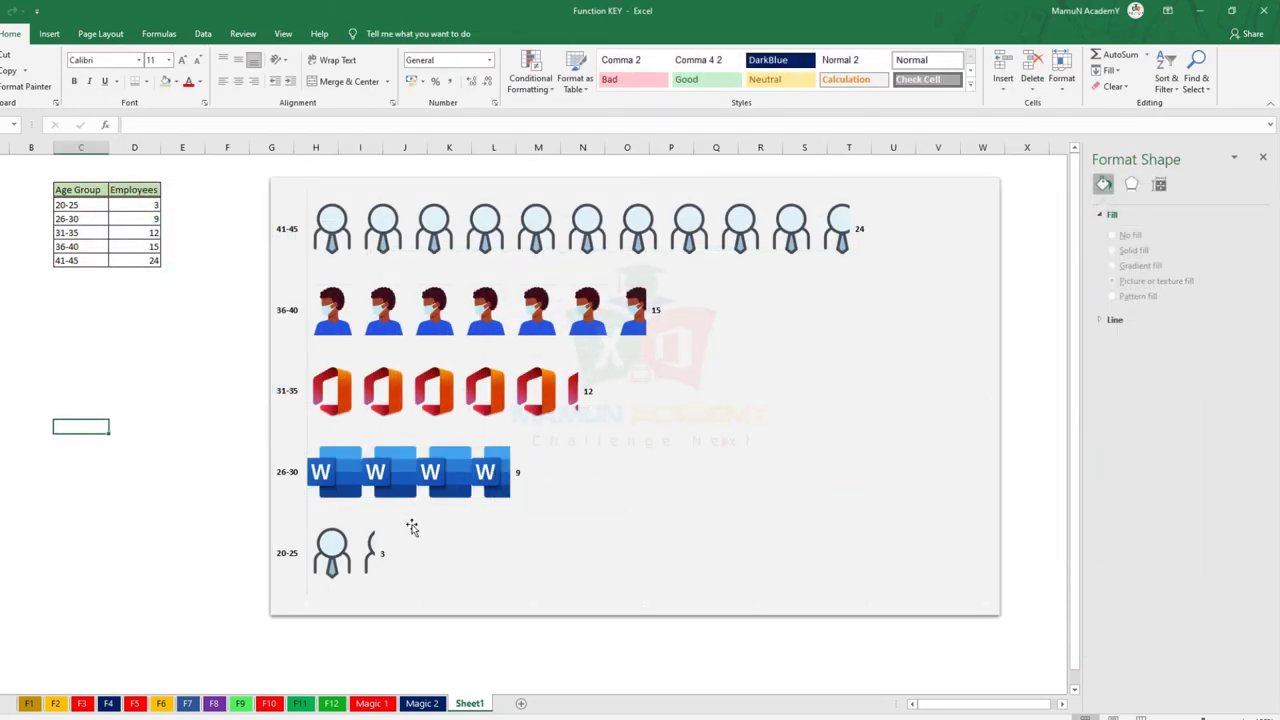
Step: Fill the entire Employees series with the black person-with-cap icon found by searching icons for 'offic'
left_click(335, 545)
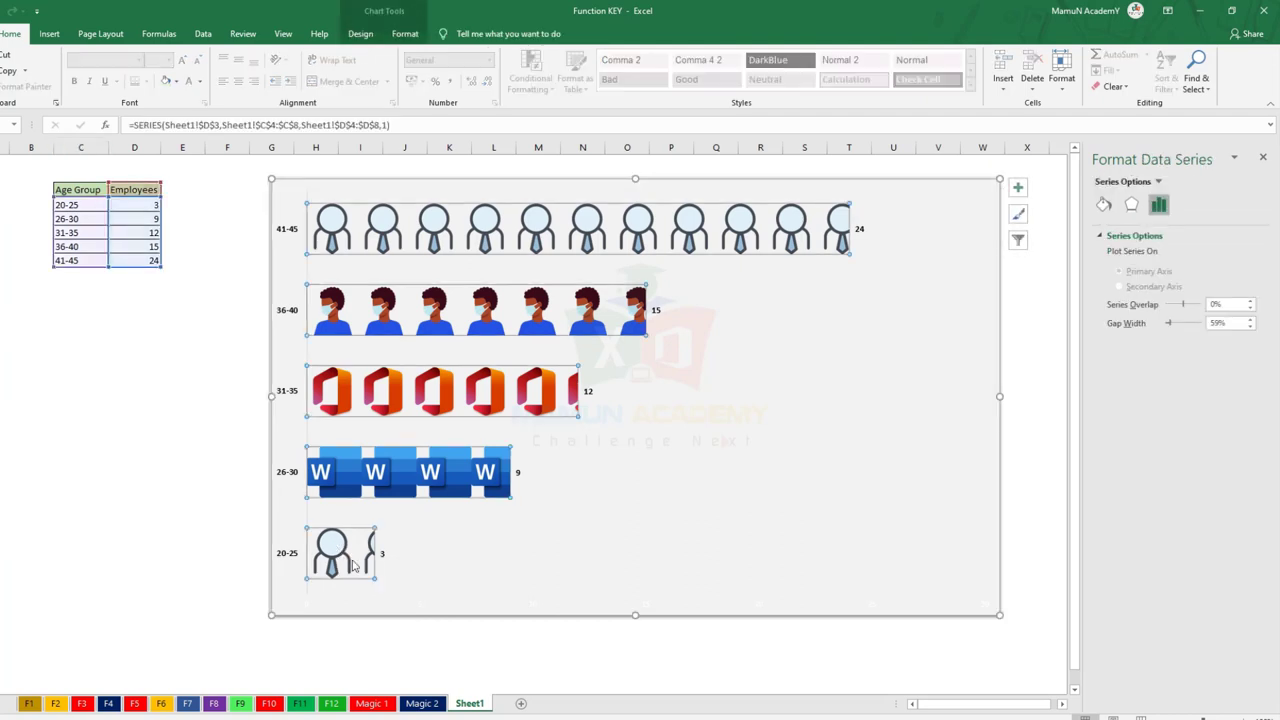
left_click(1103, 205)
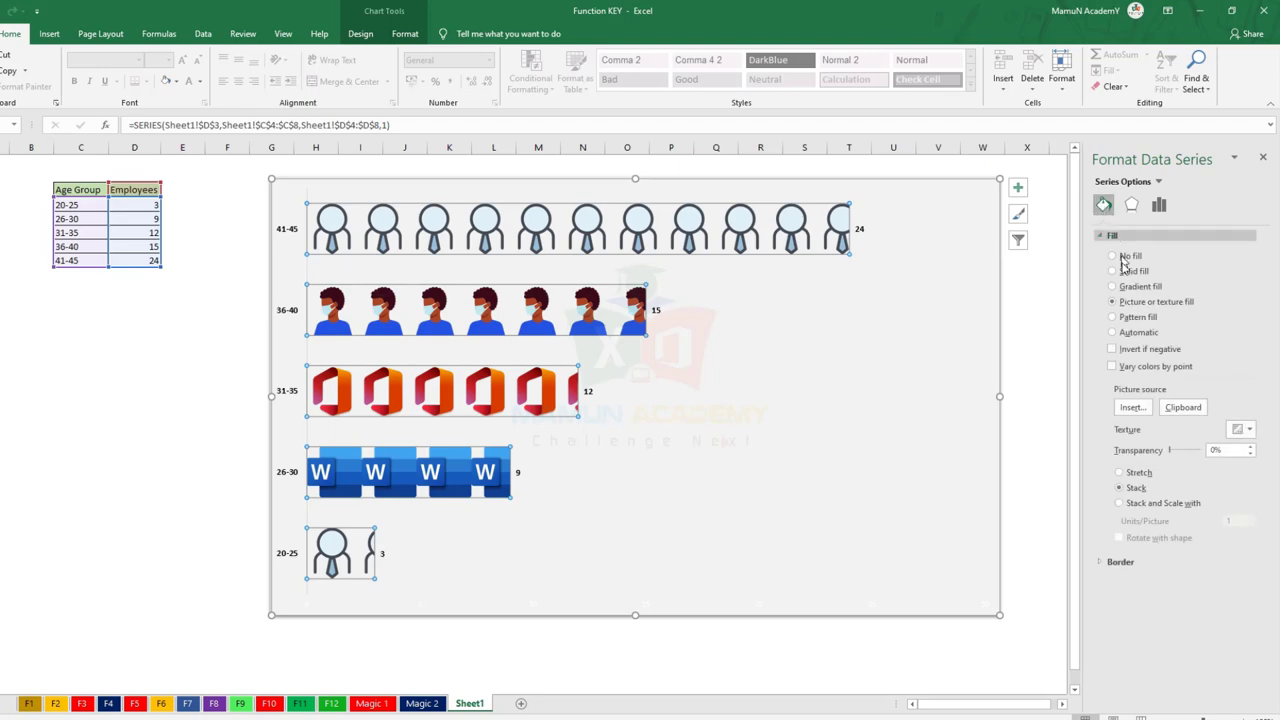
left_click(1132, 407)
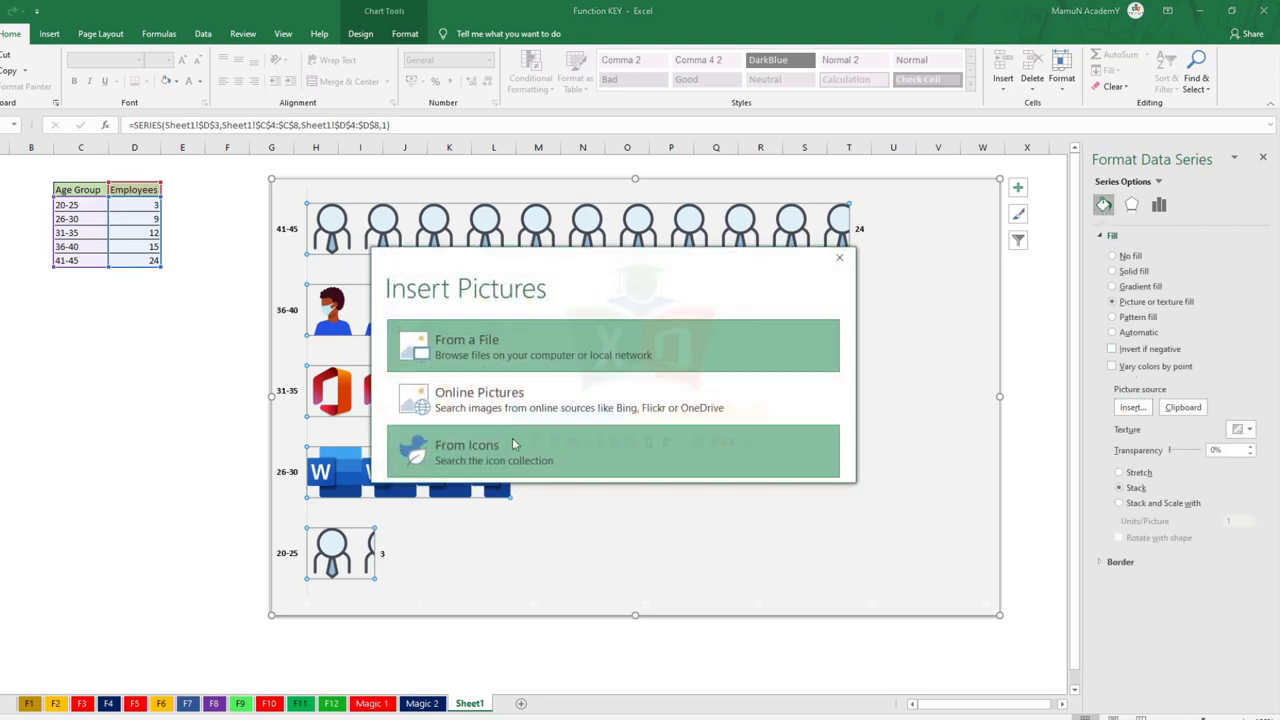
left_click(510, 458)
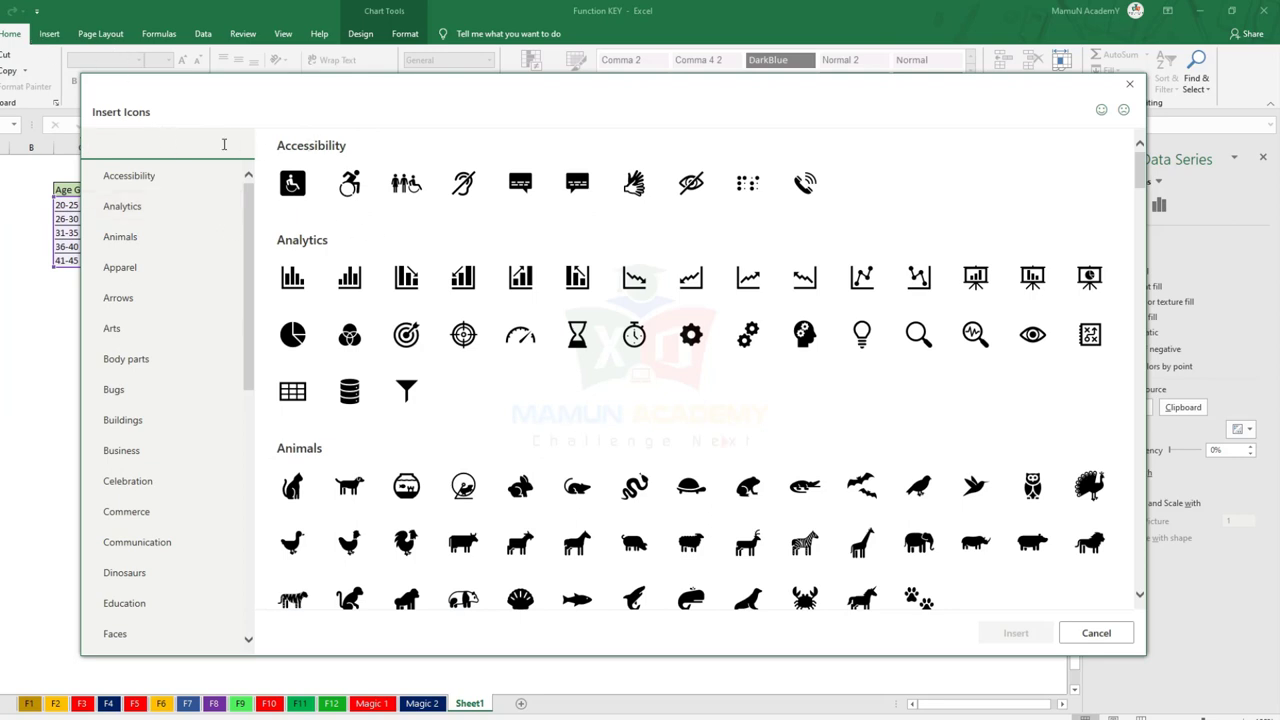
type("off")
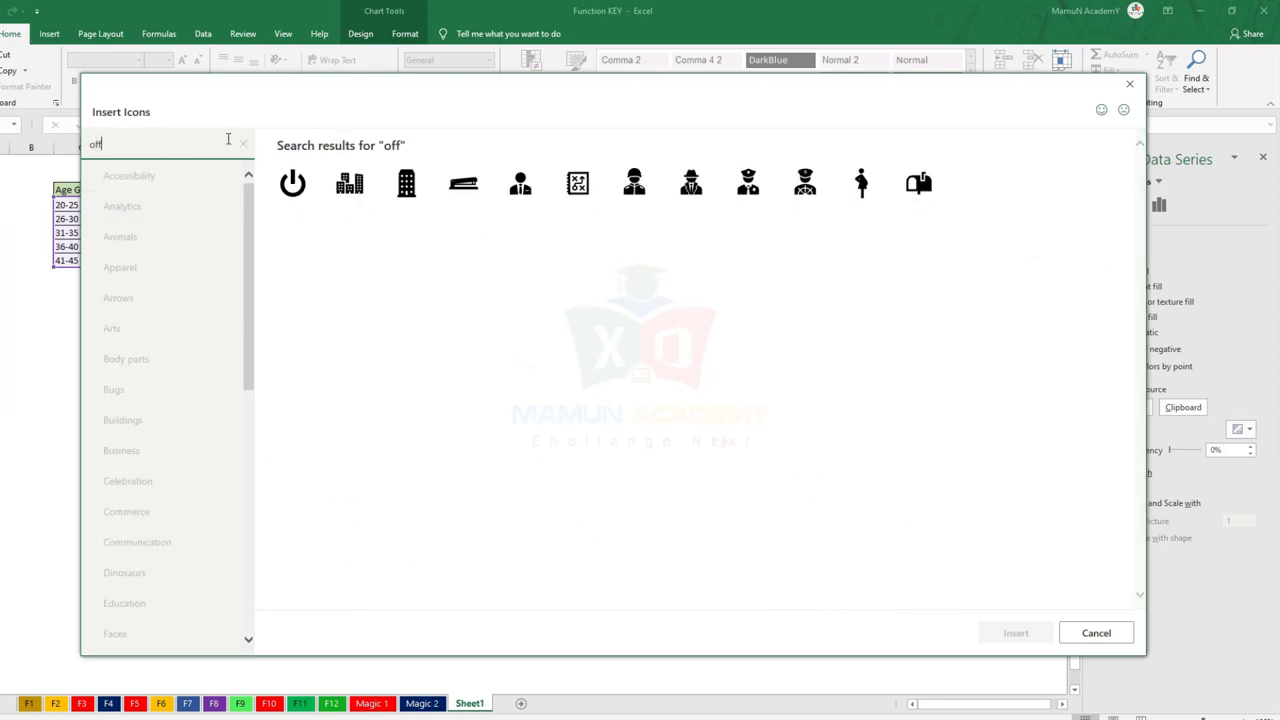
type("ic")
left_click(519, 186)
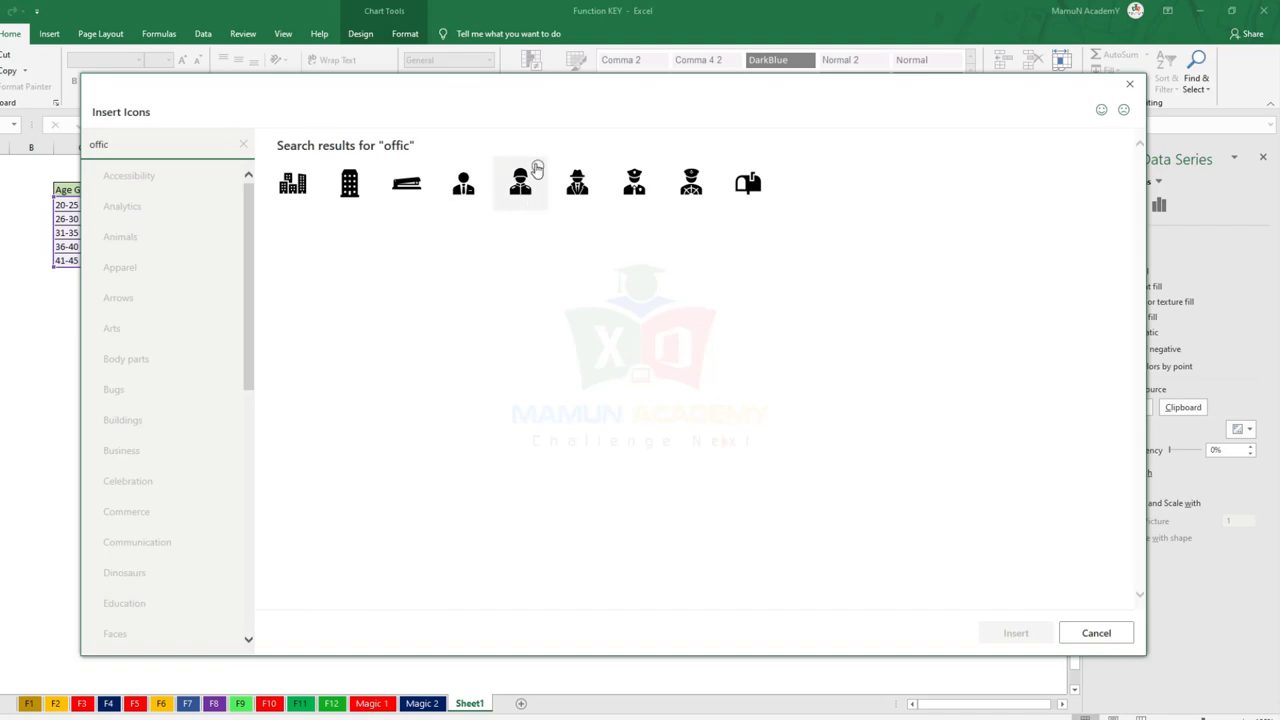
left_click(1010, 632)
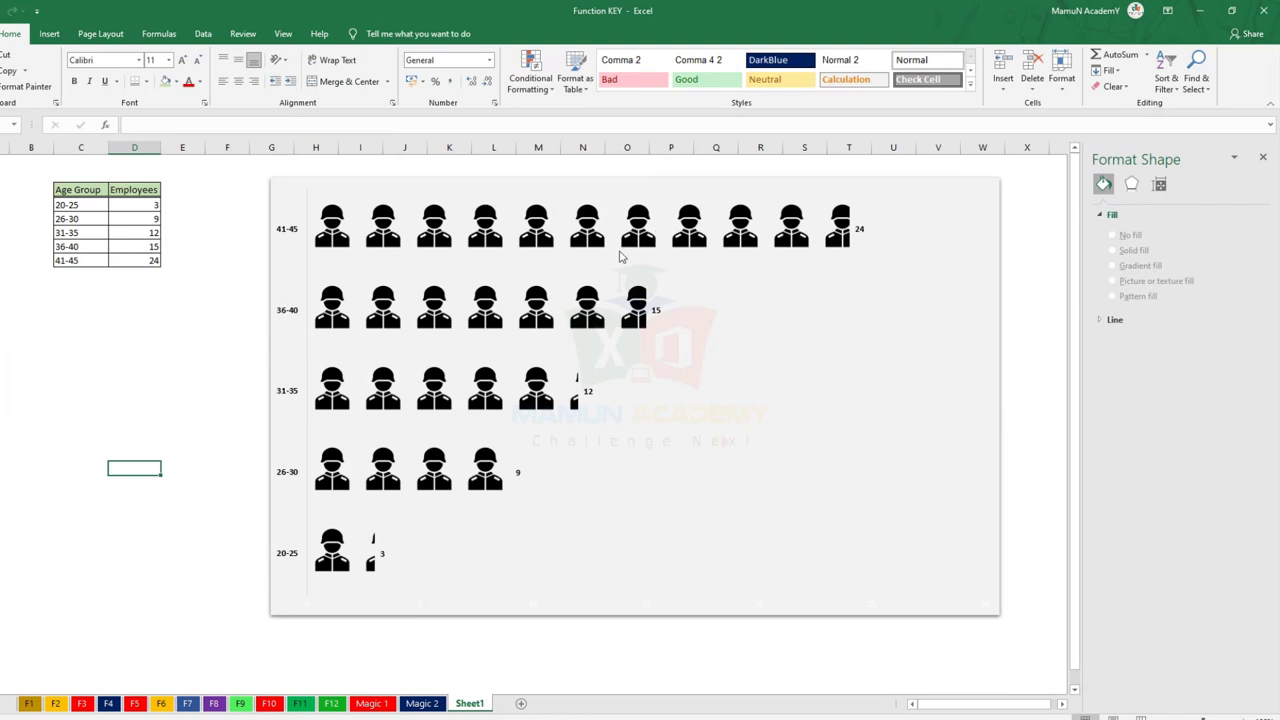
left_click(344, 549)
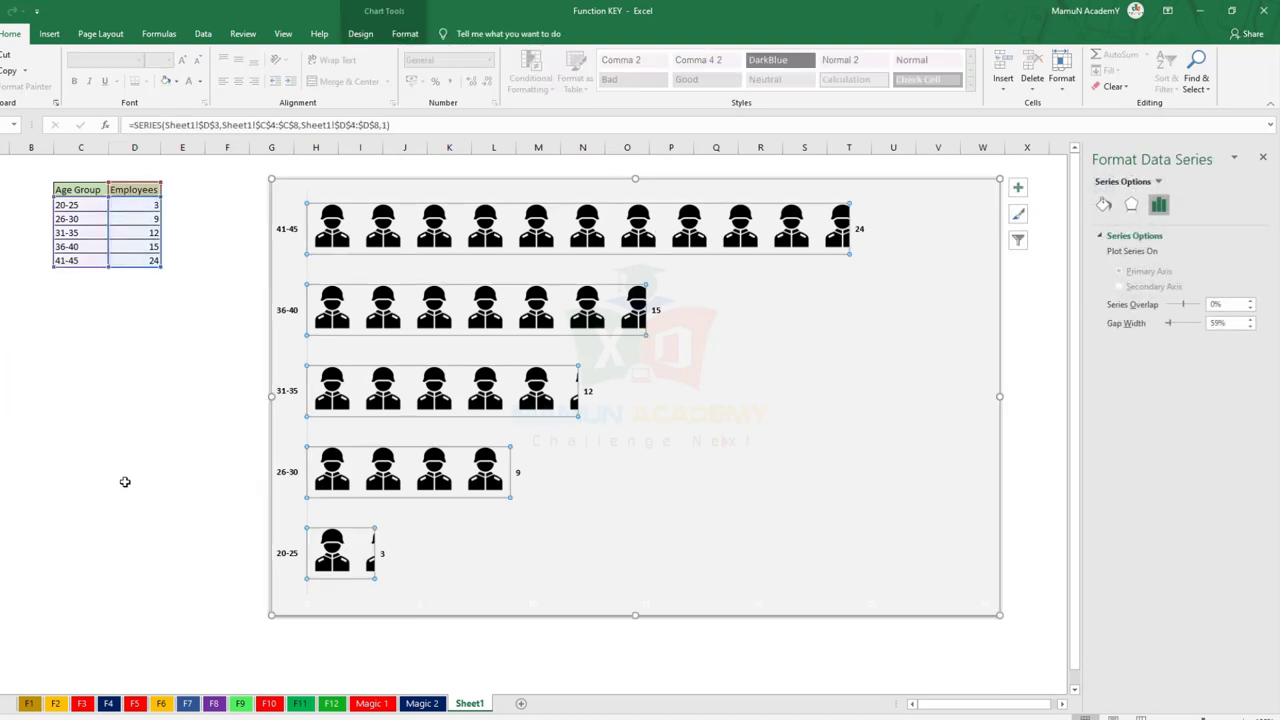
left_click(88, 456)
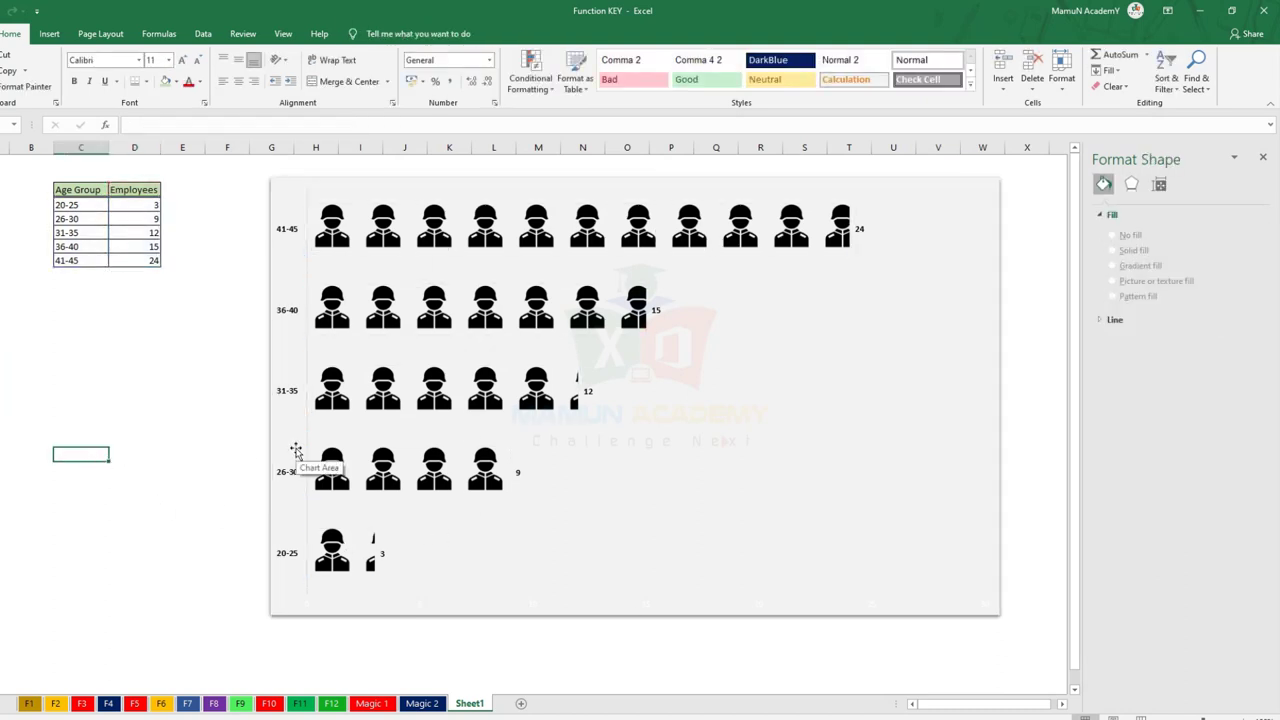